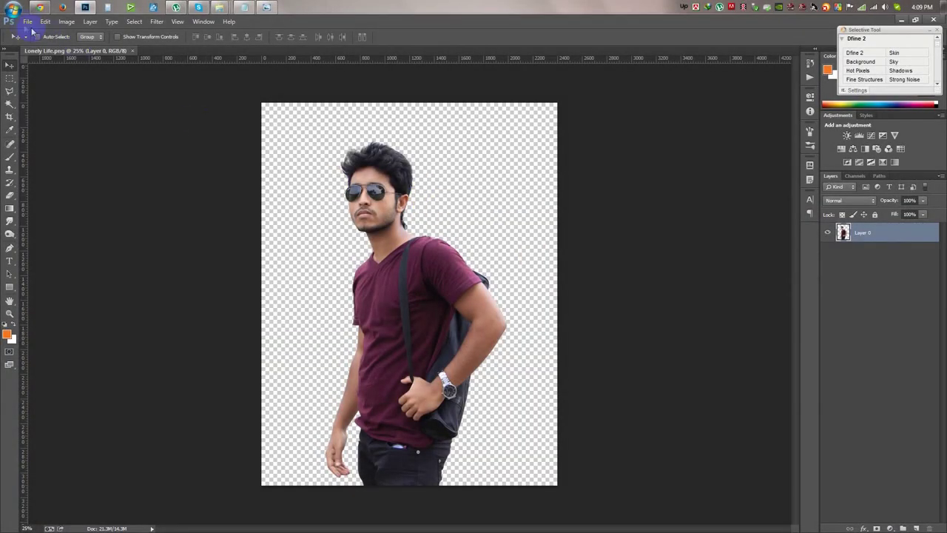
- Create a blank white 1920 × 1080 px document at 72 ppi, 8-bit RGB
left_click(27, 21)
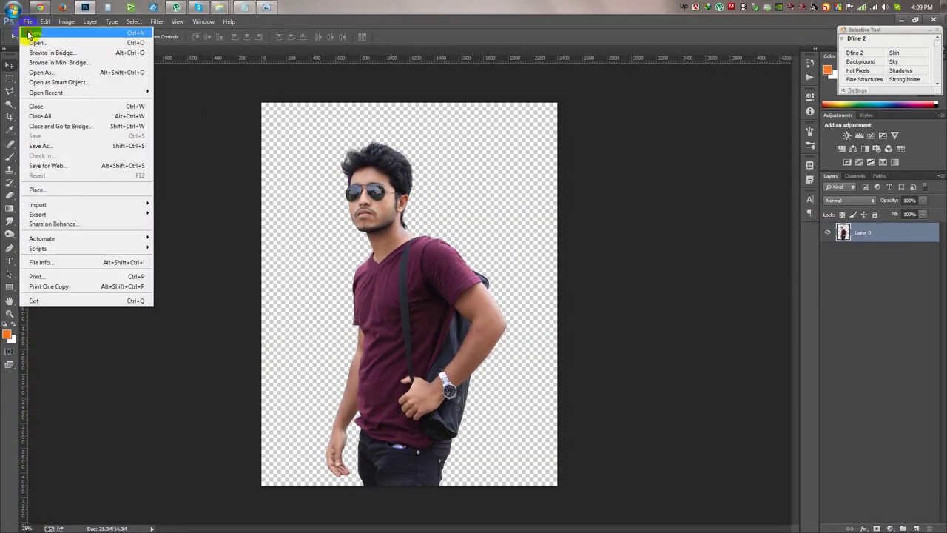
left_click(388, 140)
left_click(388, 172)
key("Tab")
key("Tab")
key("Tab")
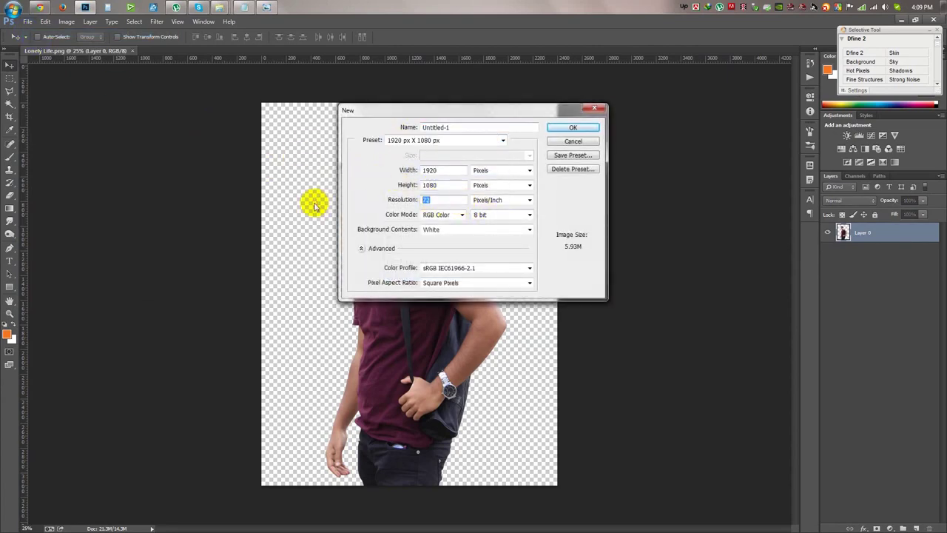
left_click(524, 214)
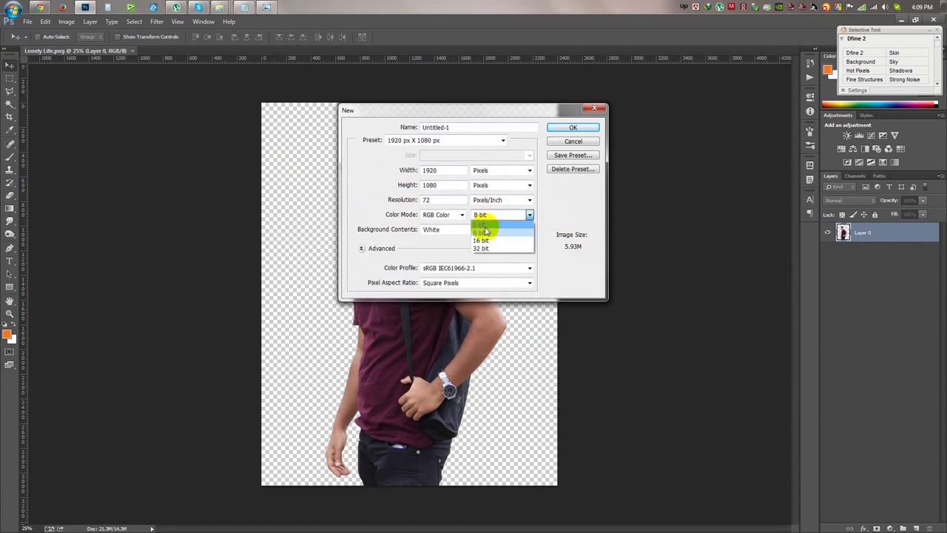
left_click(482, 233)
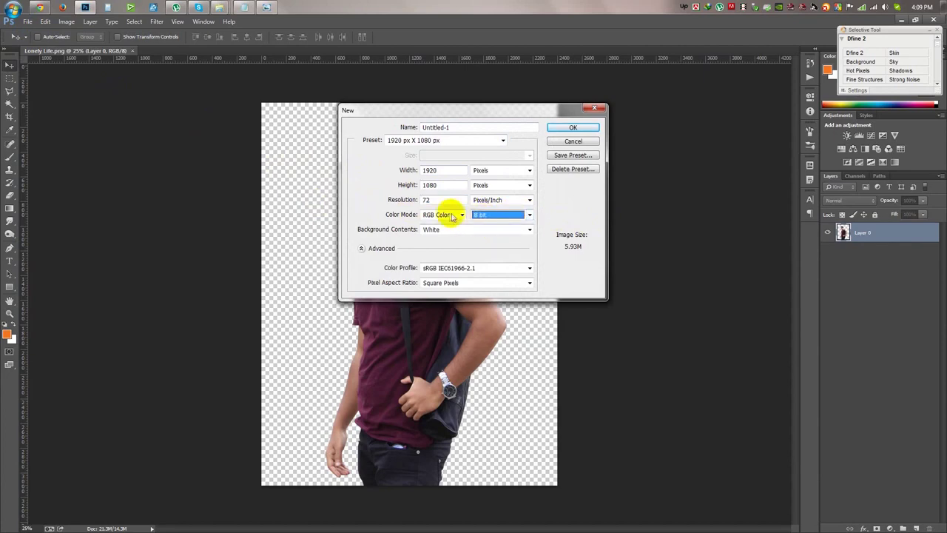
left_click(501, 172)
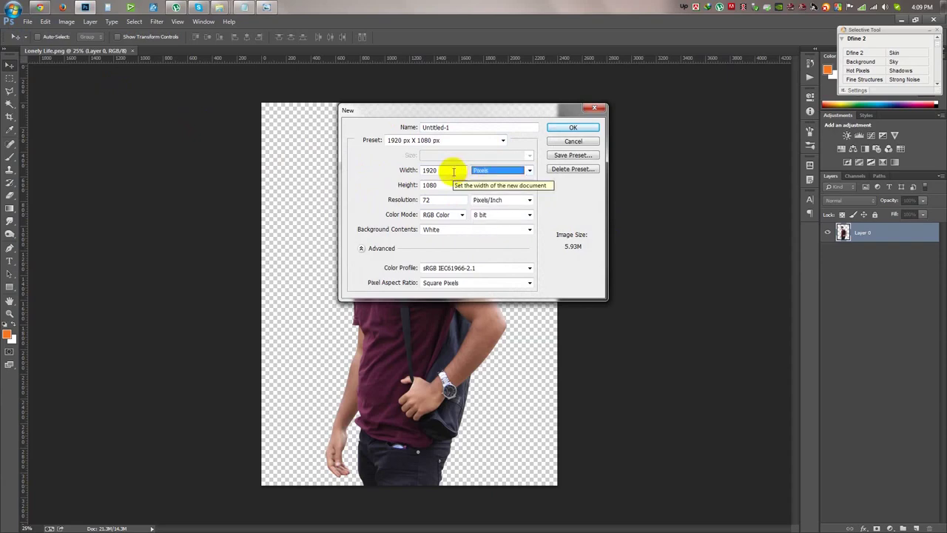
left_click(572, 127)
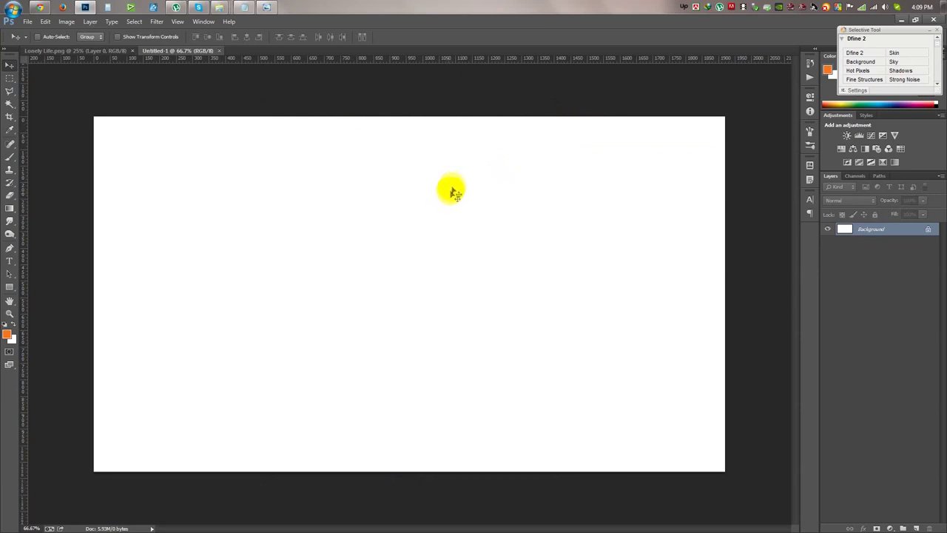
- Add a black-to-white Gradient Fill layer, radial and reversed, with angle 0
left_click(780, 379)
left_click(891, 528)
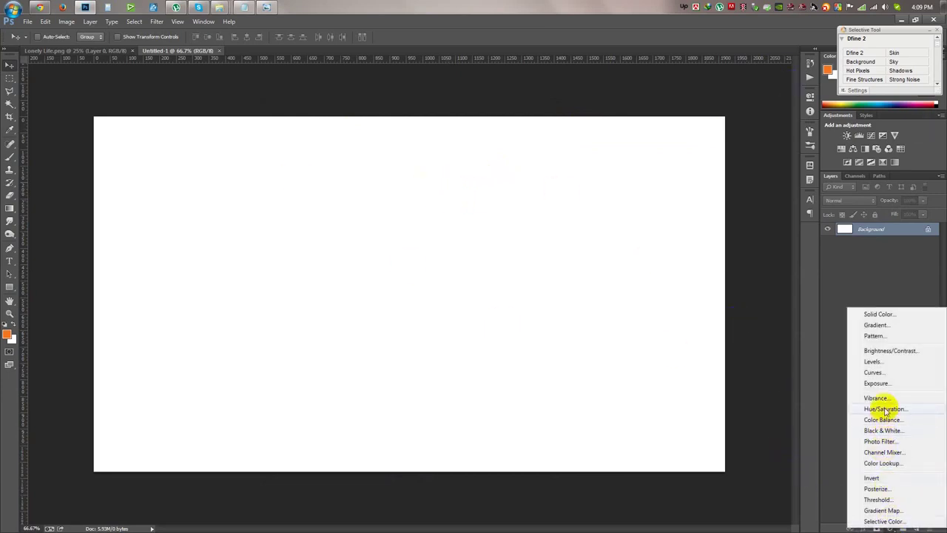
left_click(871, 333)
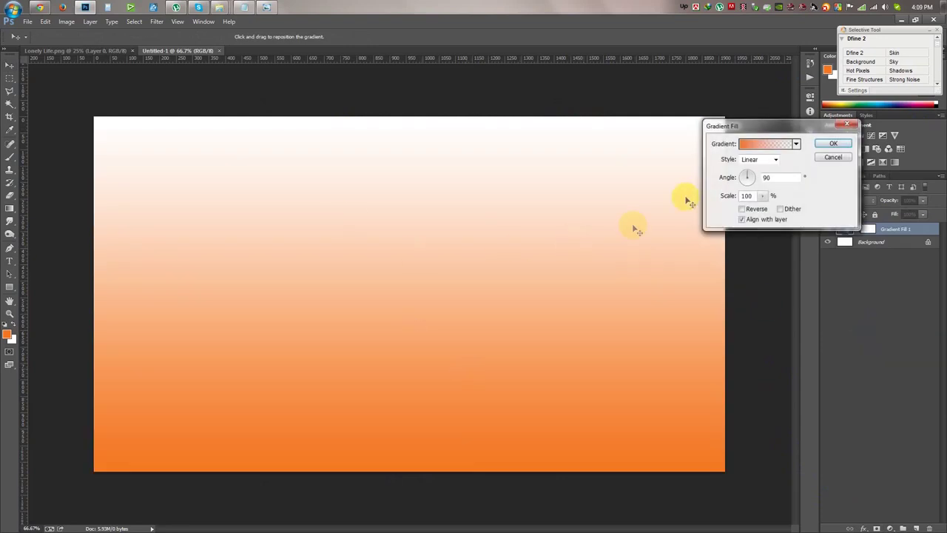
left_click(795, 144)
left_click(754, 167)
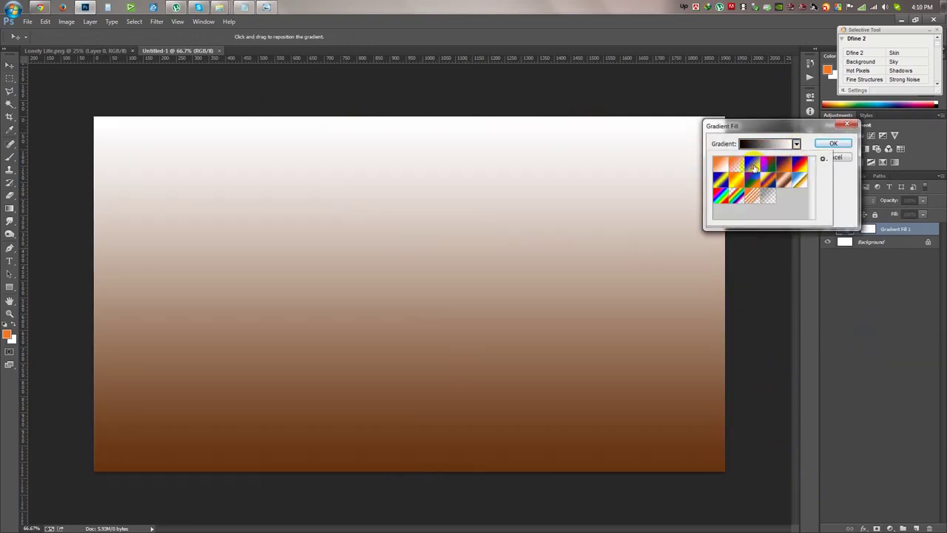
left_click_drag(767, 125, 628, 107)
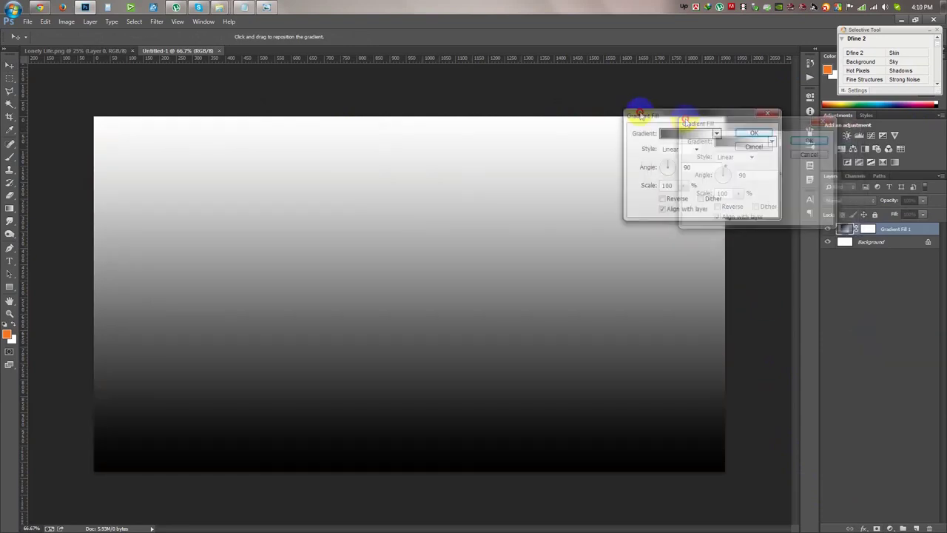
left_click(629, 141)
left_click(621, 159)
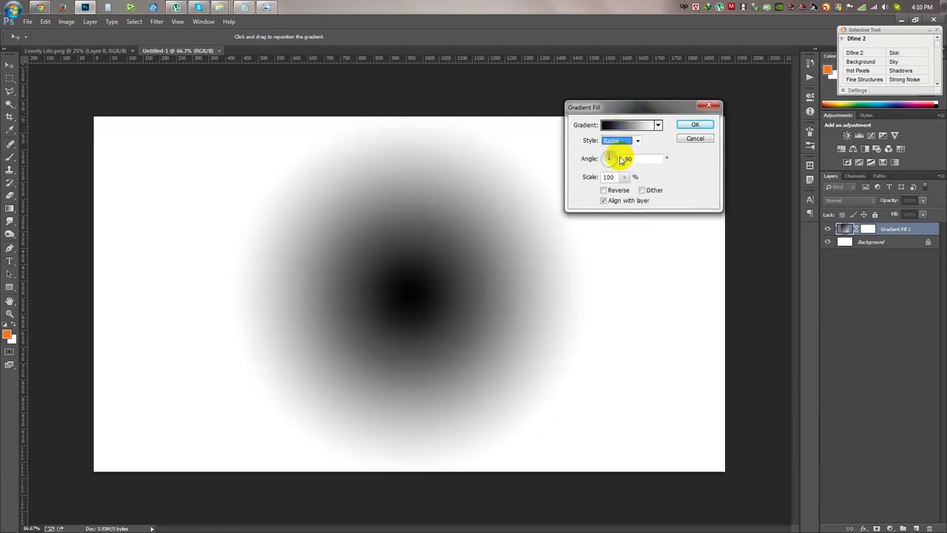
left_click(603, 190)
left_click(643, 158)
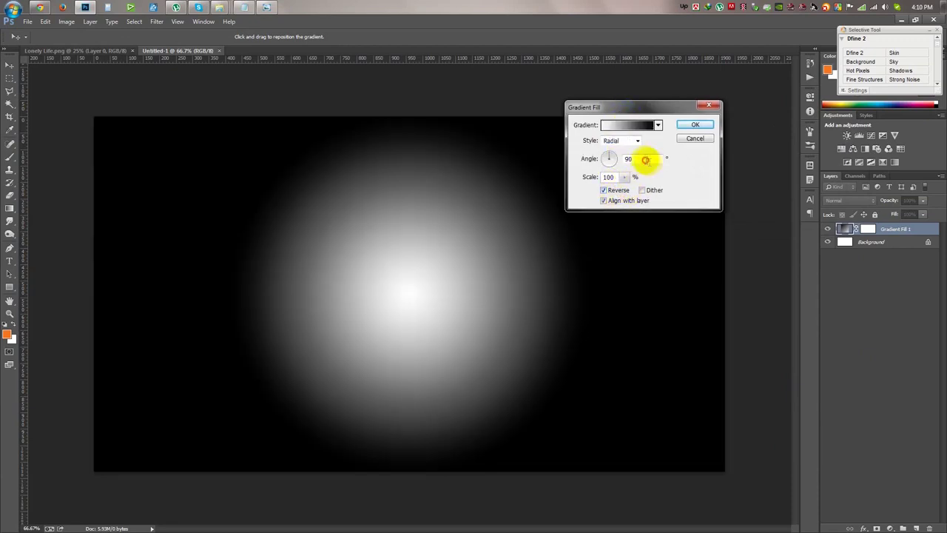
type("0")
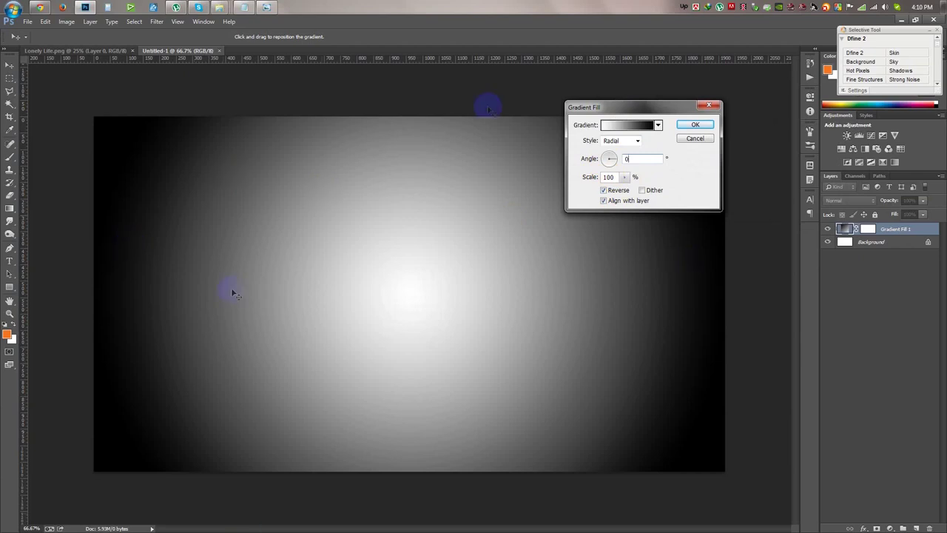
- Enlarge the radial gradient to scale 189 and lower the fill layer's opacity to 36%
left_click(624, 177)
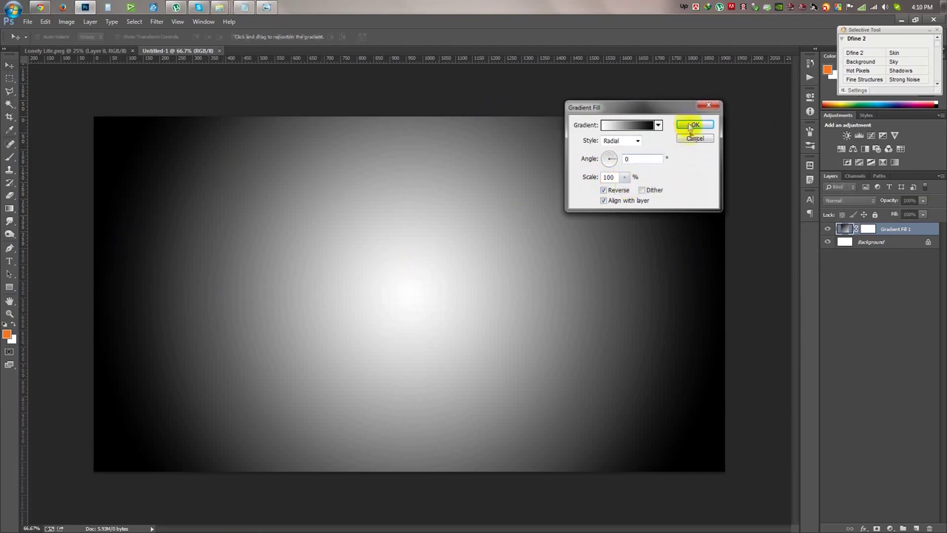
left_click(690, 125)
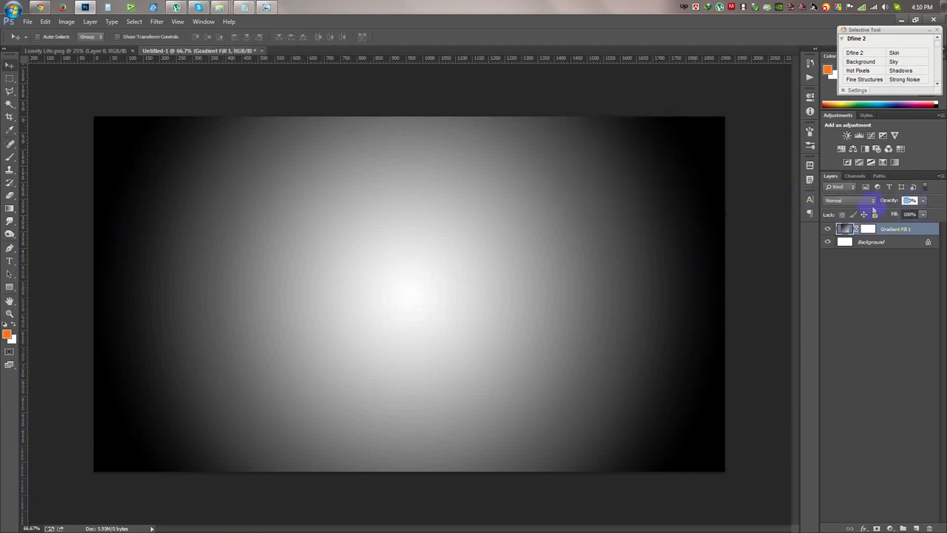
type("40")
double_click(848, 231)
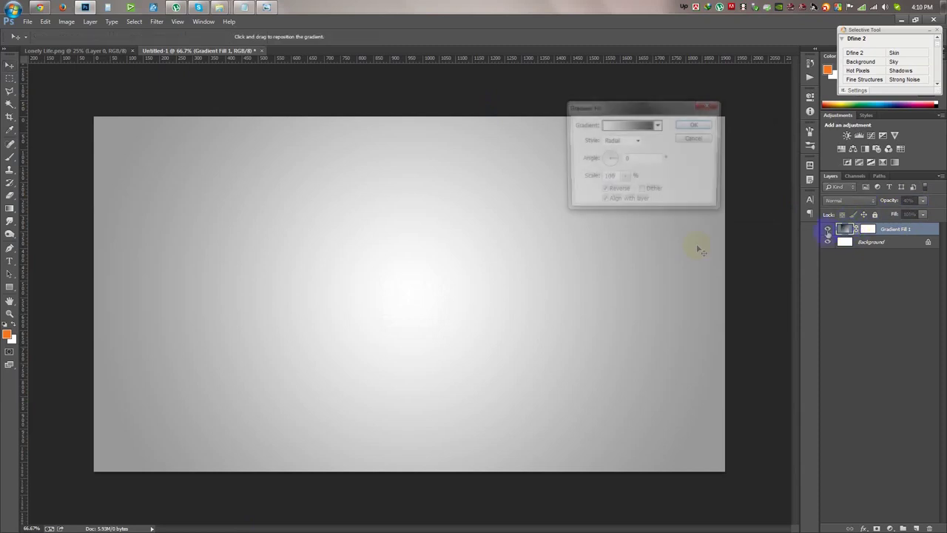
left_click(624, 177)
left_click_drag(626, 189, 630, 191)
left_click(701, 124)
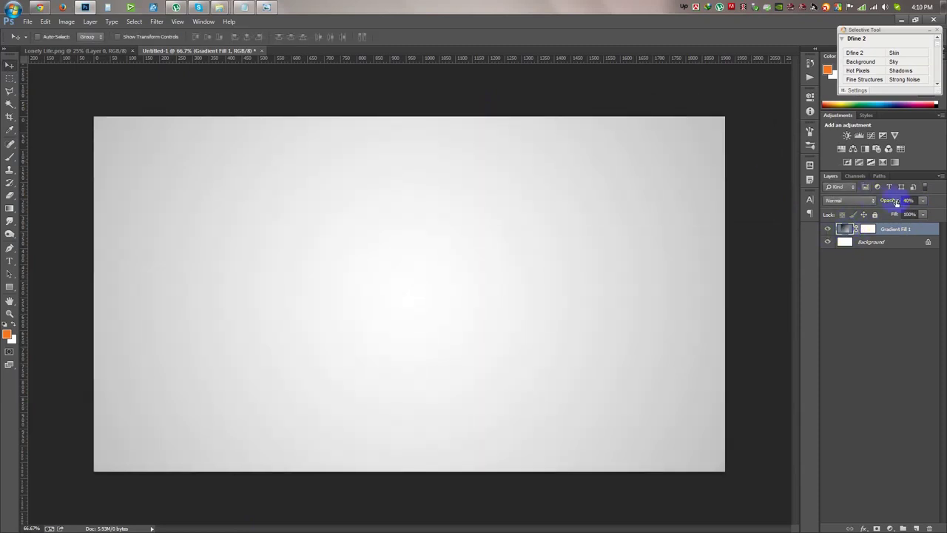
left_click_drag(899, 202, 895, 202)
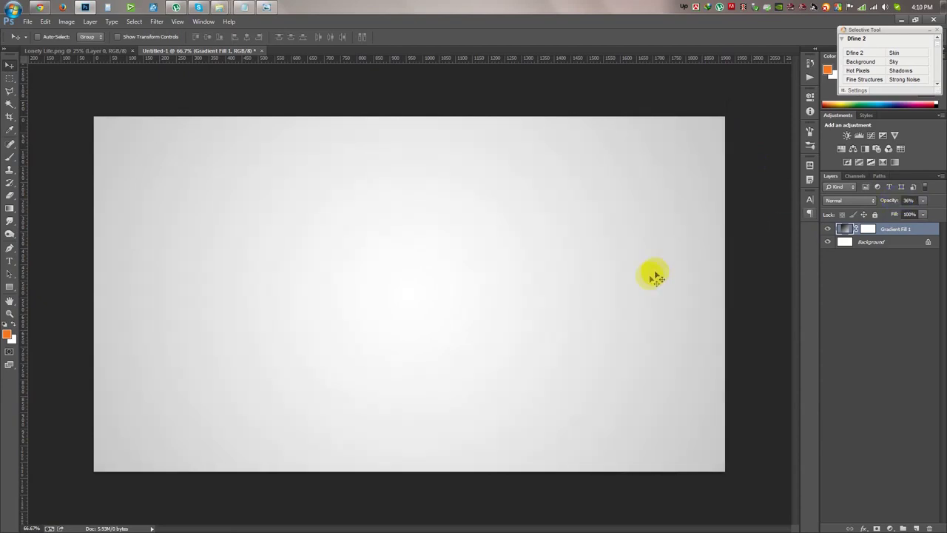
left_click(117, 51)
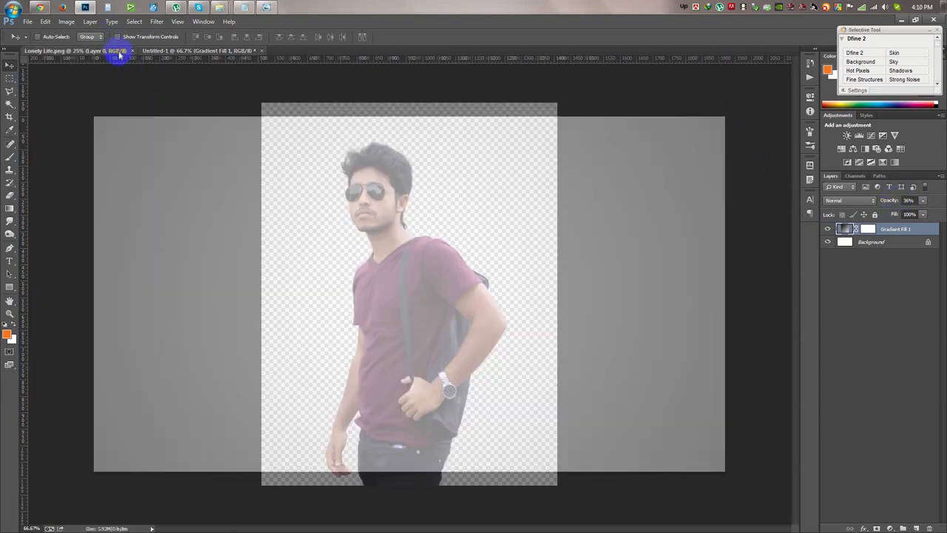
- Bring the man's layer into the new document, shrinking it to about 39% and moving it up-left
mouse_move(339, 180)
left_mouse_down()
mouse_move(213, 51)
mouse_move(385, 231)
left_mouse_up()
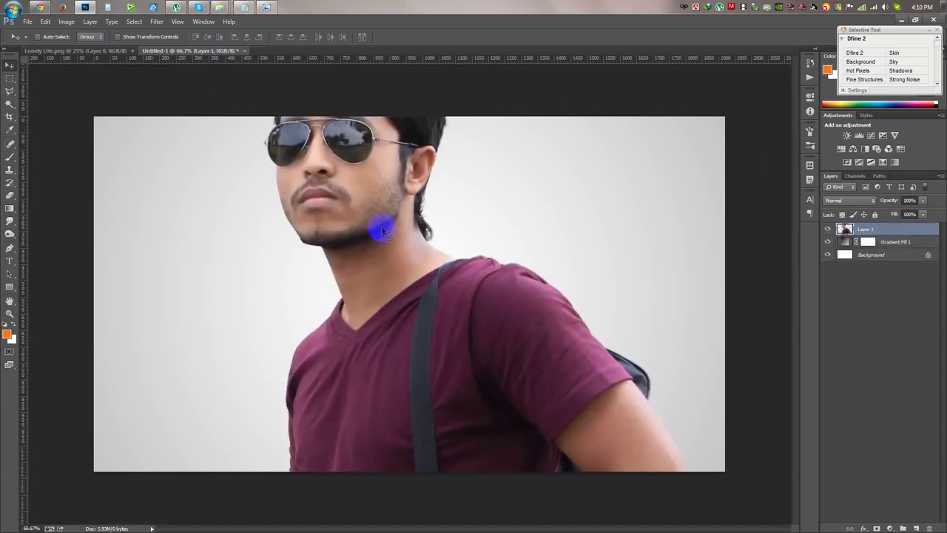
key("ctrl+t")
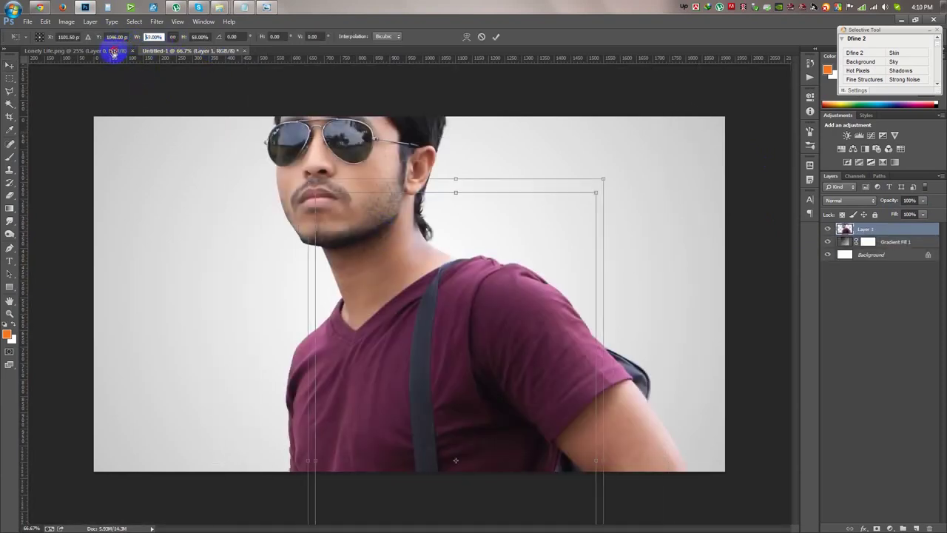
left_click_drag(136, 42, 101, 59)
mouse_move(509, 398)
left_mouse_down()
mouse_move(469, 266)
mouse_move(483, 248)
left_mouse_up()
- Fine-tune the man to about 37% scale, centre him, and commit the transform
left_click_drag(518, 127, 510, 140)
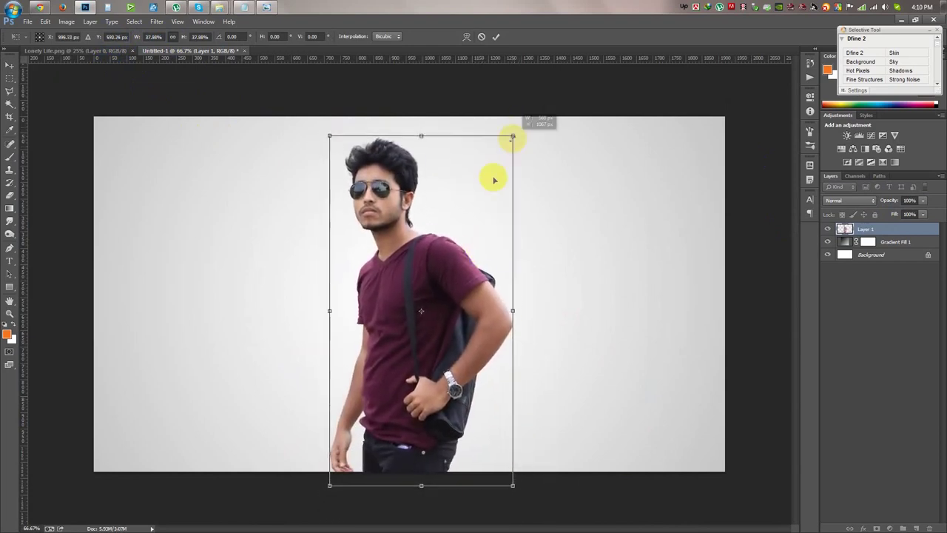
left_click_drag(490, 185, 490, 188)
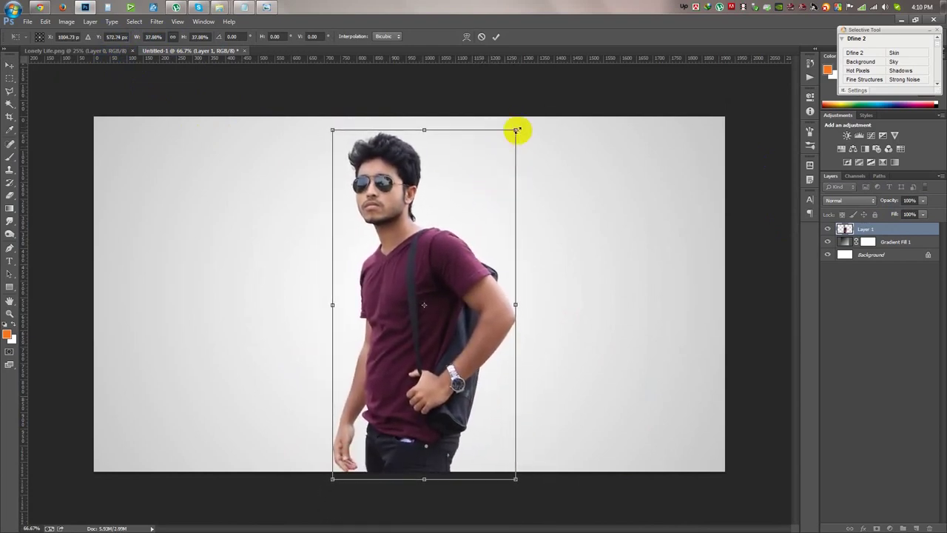
left_click_drag(516, 131, 509, 140)
left_click_drag(465, 177, 469, 175)
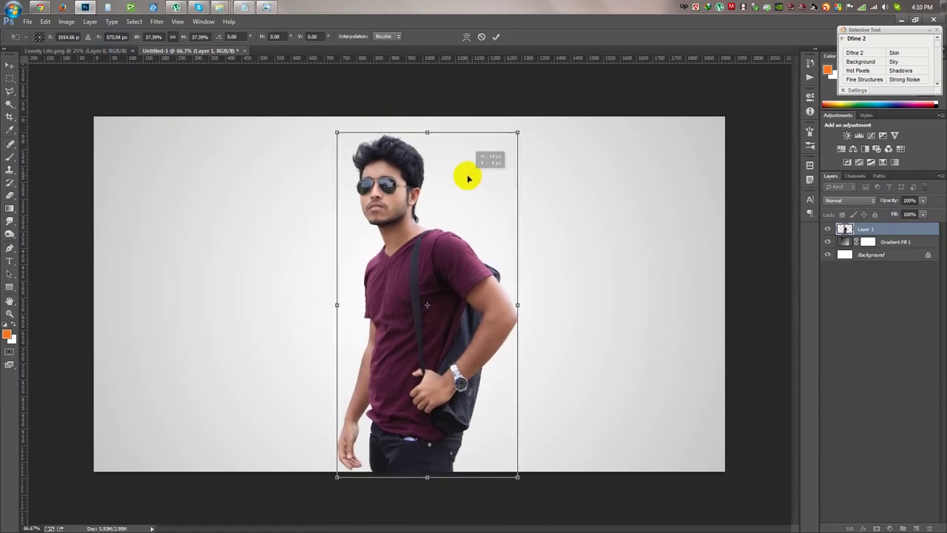
left_click(496, 39)
scroll(439, 274, "up", 2)
scroll(439, 275, "up", 2)
scroll(436, 270, "down", 1)
scroll(434, 268, "up", 3)
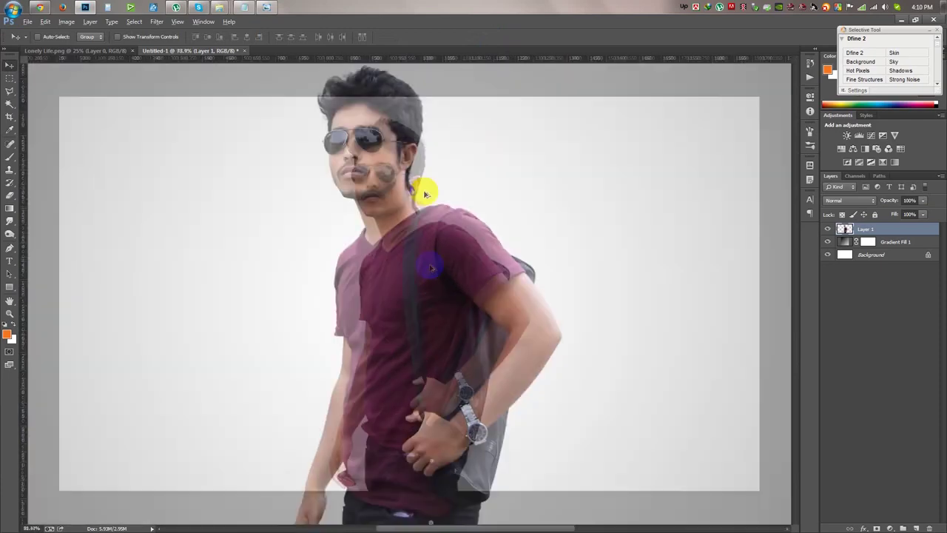
scroll(459, 207, "up", 2)
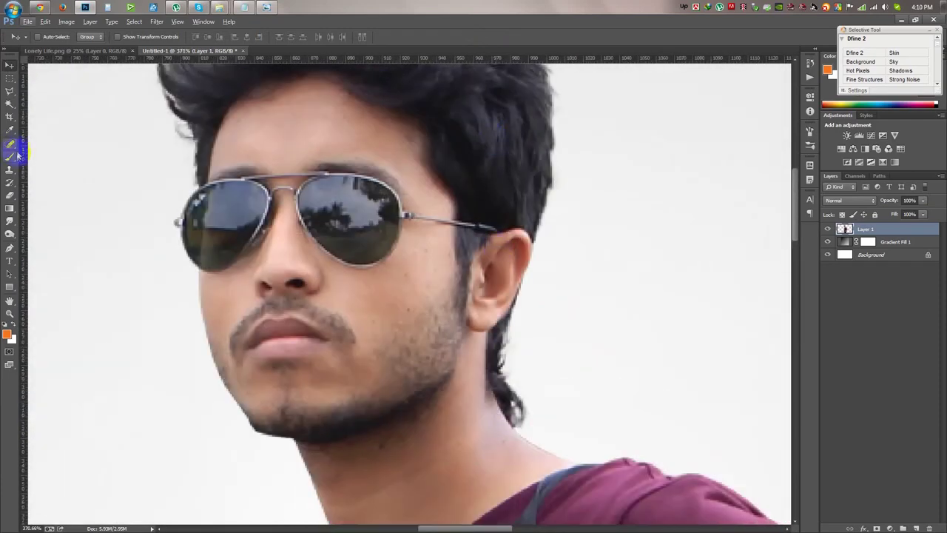
- Spot-heal the blemishes on the man's neck and chin
left_click(12, 145)
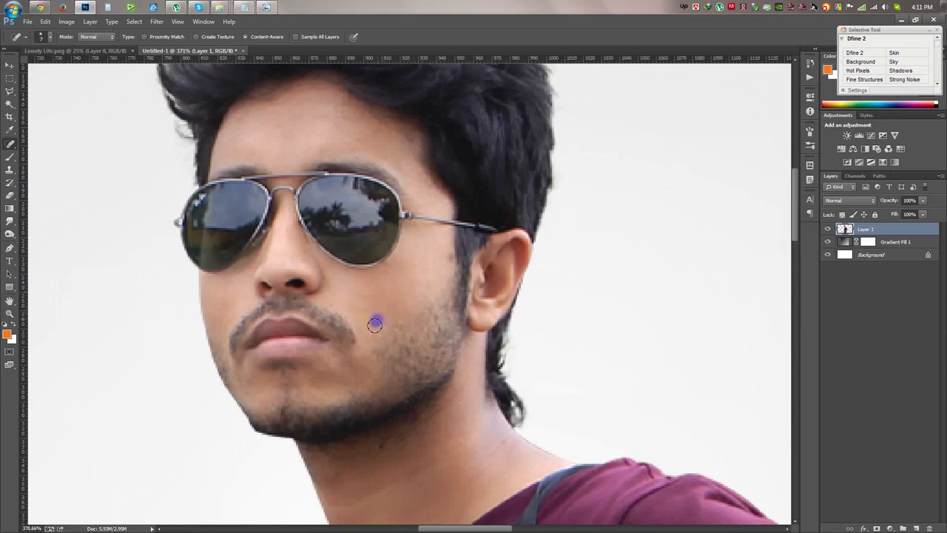
left_click(376, 446)
left_click(287, 401)
scroll(430, 338, "down", 10)
scroll(430, 339, "up", 4)
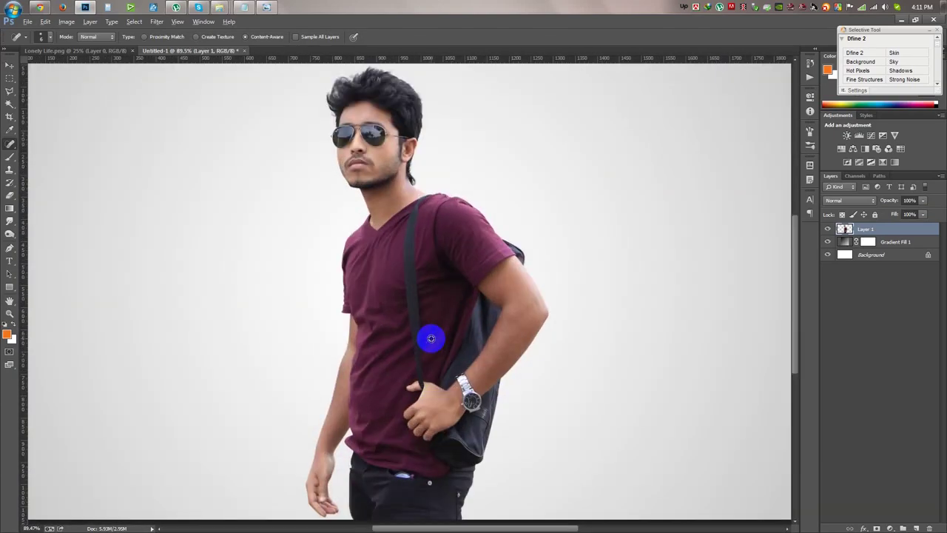
- Apply Auto Contrast to the image
left_click(66, 22)
left_click(99, 72)
scroll(277, 188, "down", 1)
left_click(67, 21)
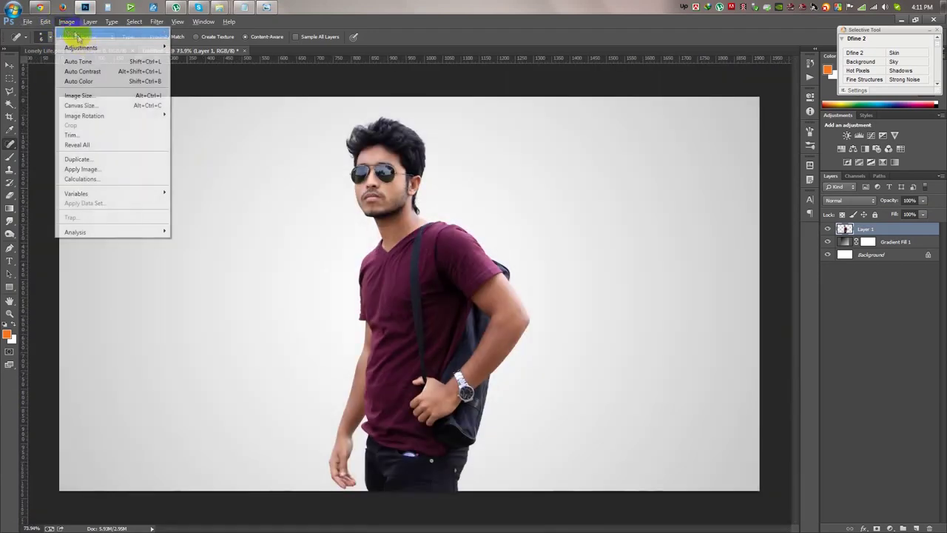
- Brighten the man's layer with Levels input range 19/1.00/227
mouse_move(80, 47)
left_click(222, 58)
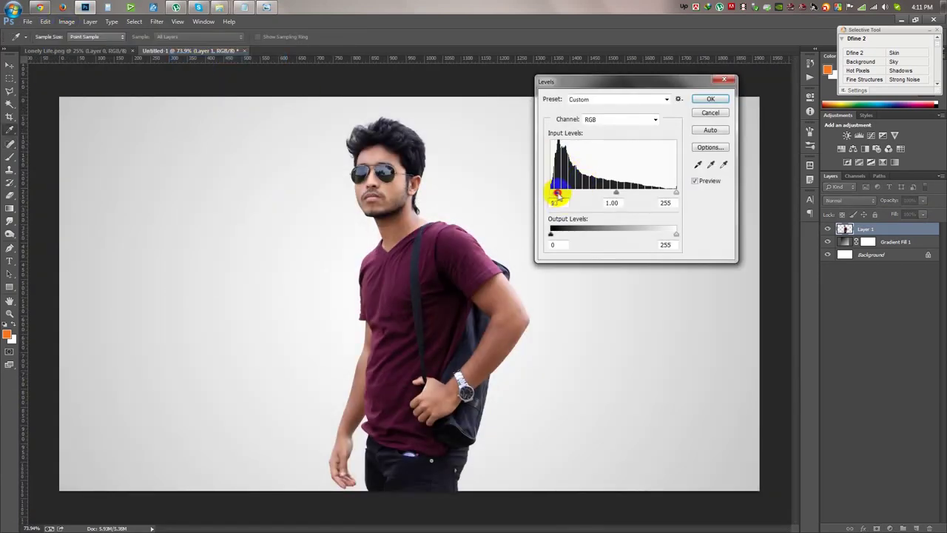
left_click_drag(557, 193, 560, 194)
left_click_drag(675, 192, 663, 194)
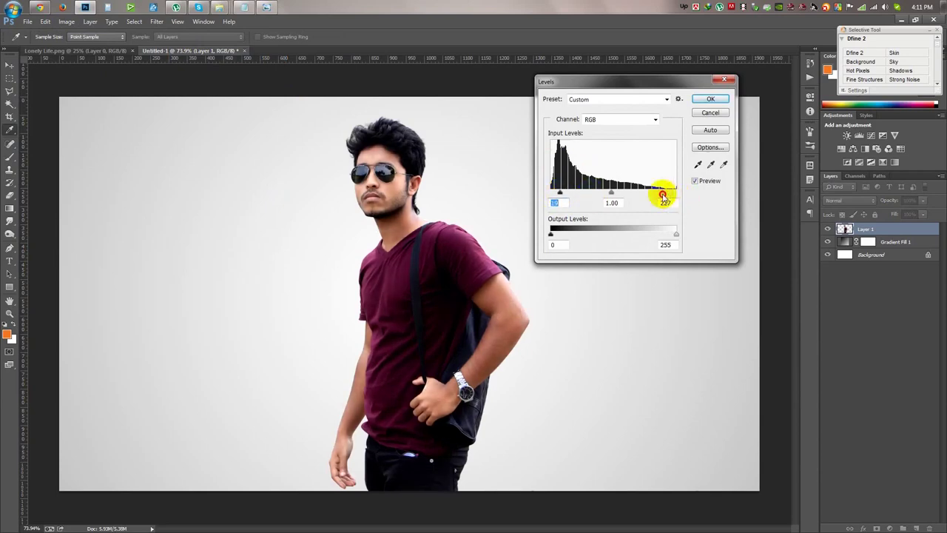
left_click(707, 98)
- Preview Vibrance at +100 with raised saturation, then close the dialog
left_click(66, 21)
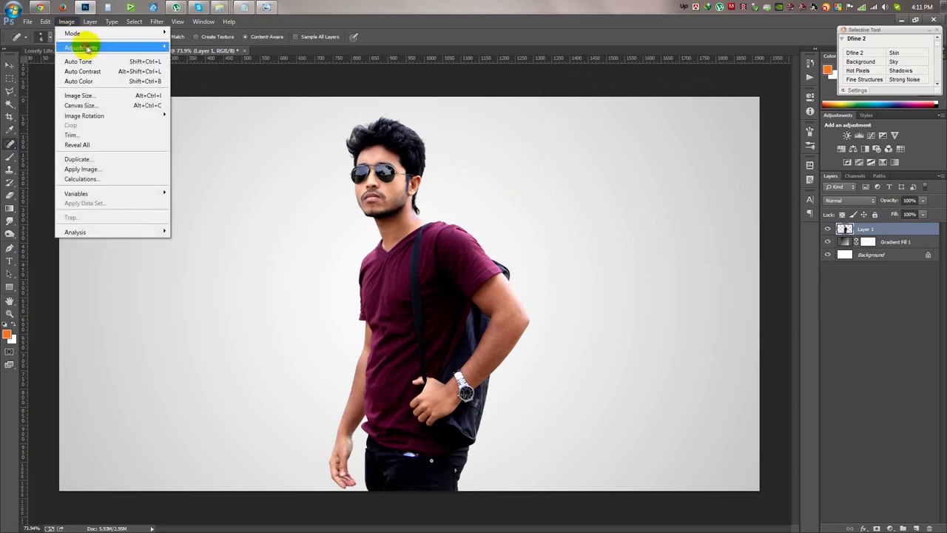
left_click(191, 92)
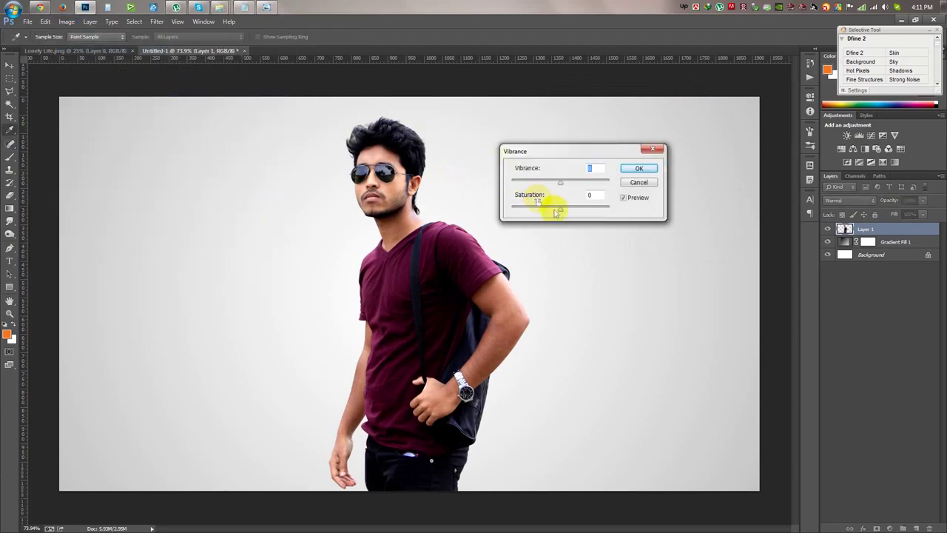
left_click_drag(560, 206, 579, 213)
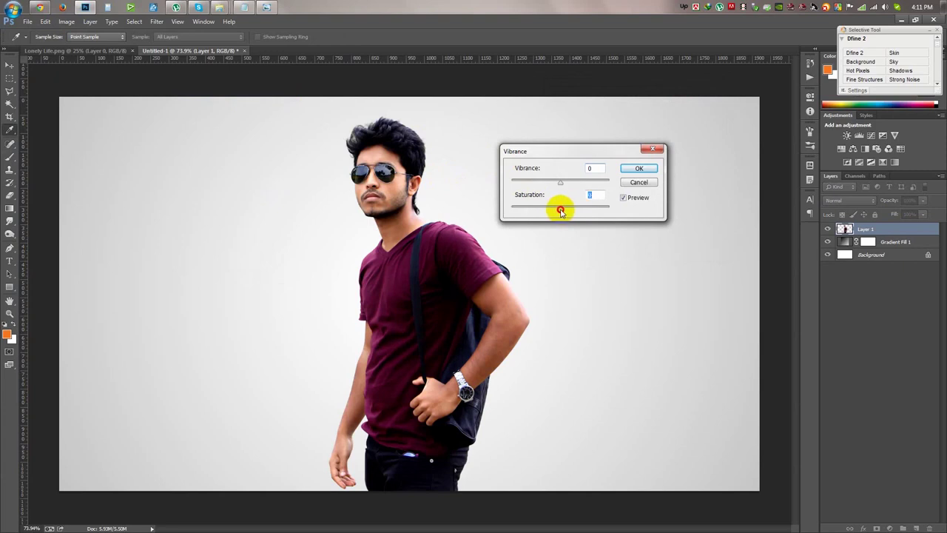
left_click_drag(566, 184, 613, 185)
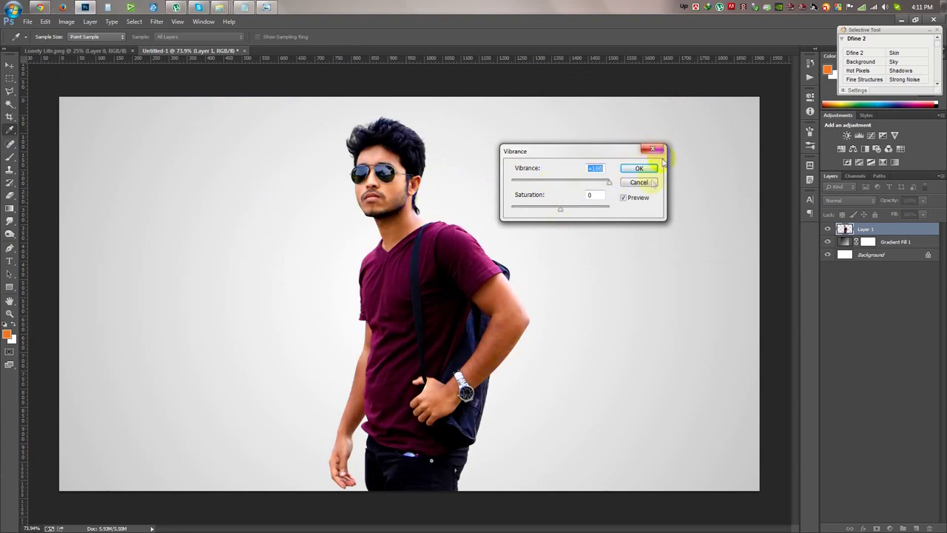
left_click(639, 168)
key("j")
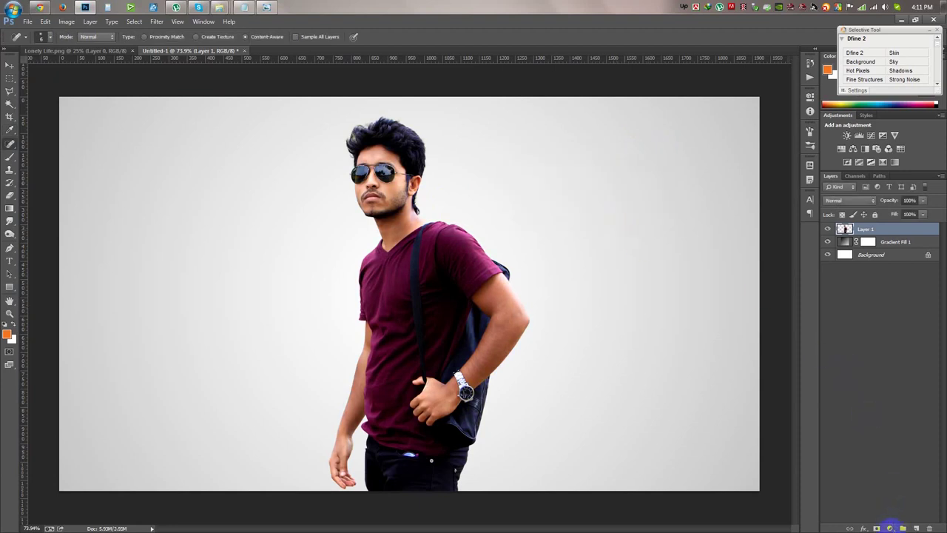
- Add a Vibrance adjustment layer clipped to the man, with Saturation +31
left_click(889, 527)
left_click(876, 398)
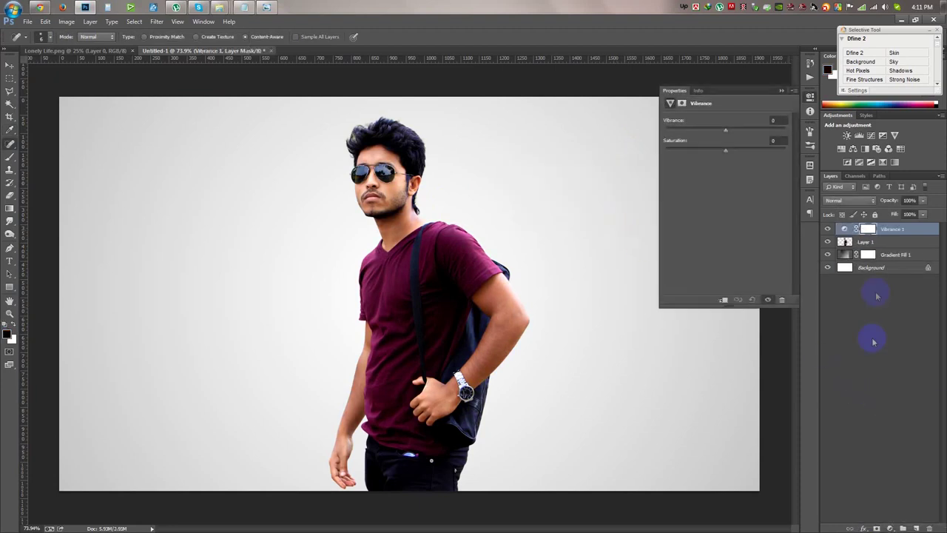
right_click(900, 237)
left_click(856, 297)
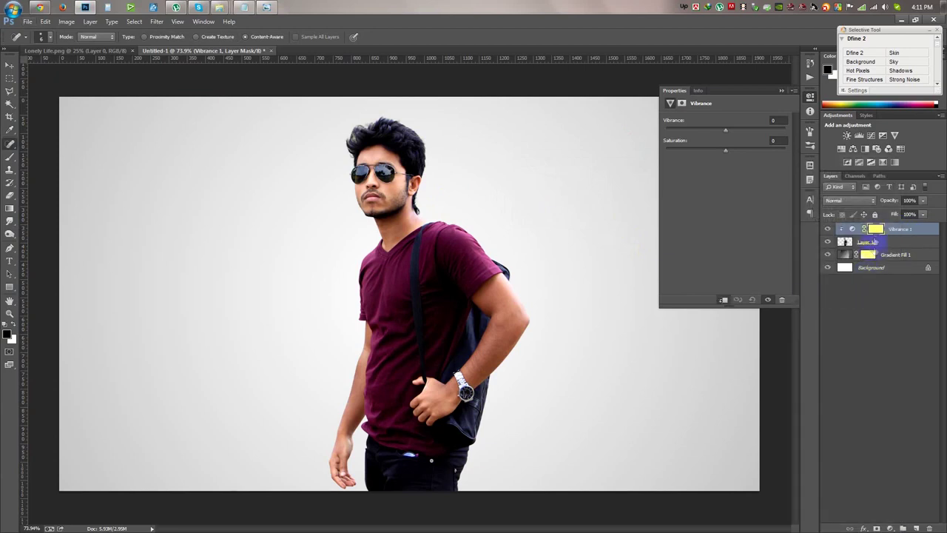
left_click_drag(730, 154, 747, 154)
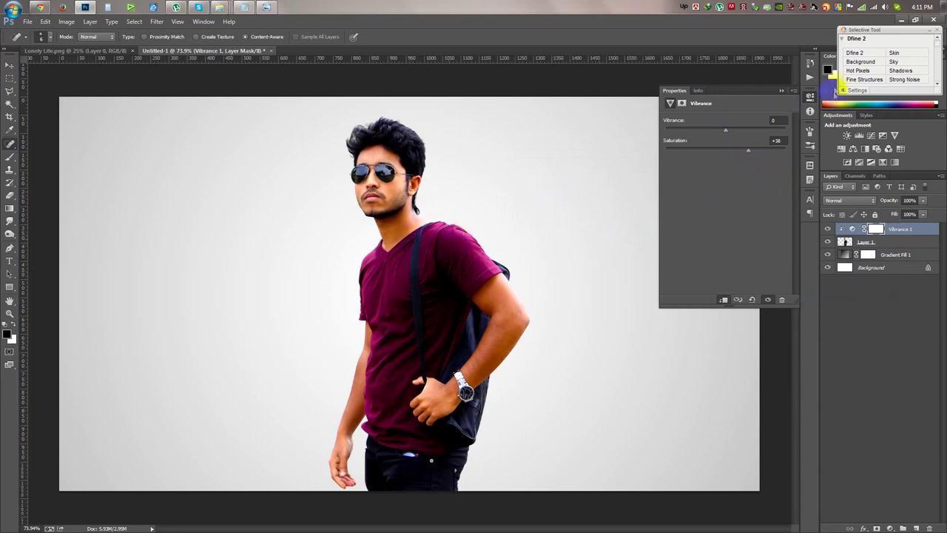
left_click(780, 91)
- Paint the Vibrance mask black over the jaw, forearm and hands, then hide it to compare
left_click_drag(489, 131, 553, 215)
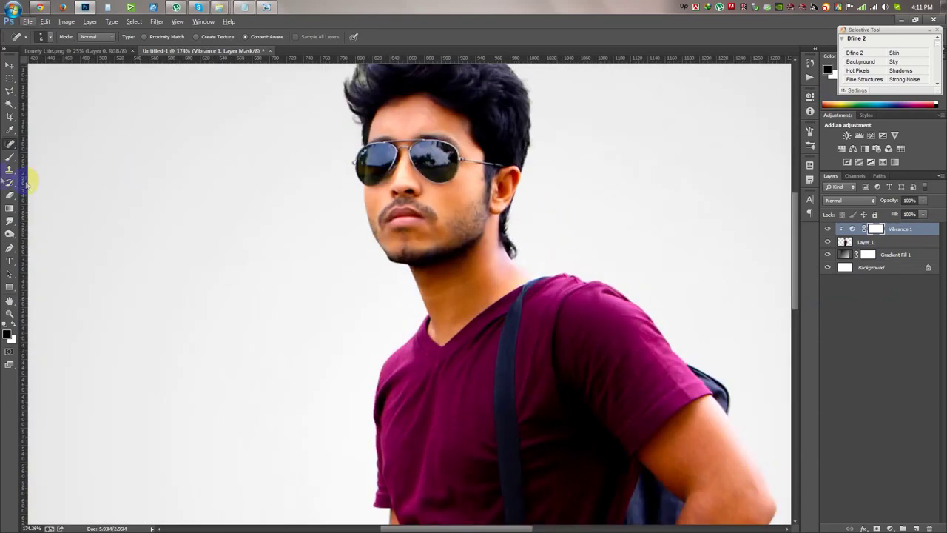
left_click(8, 157)
right_click(155, 184)
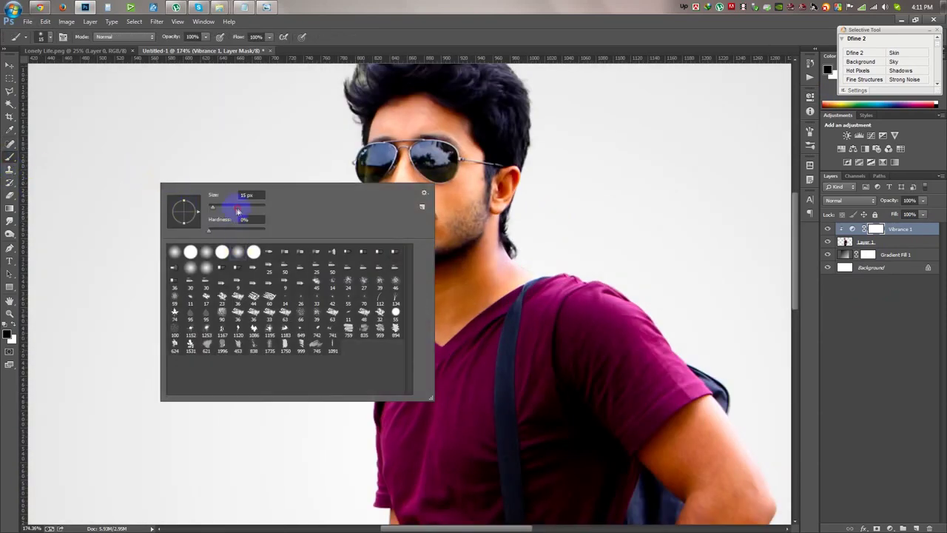
left_click(380, 148)
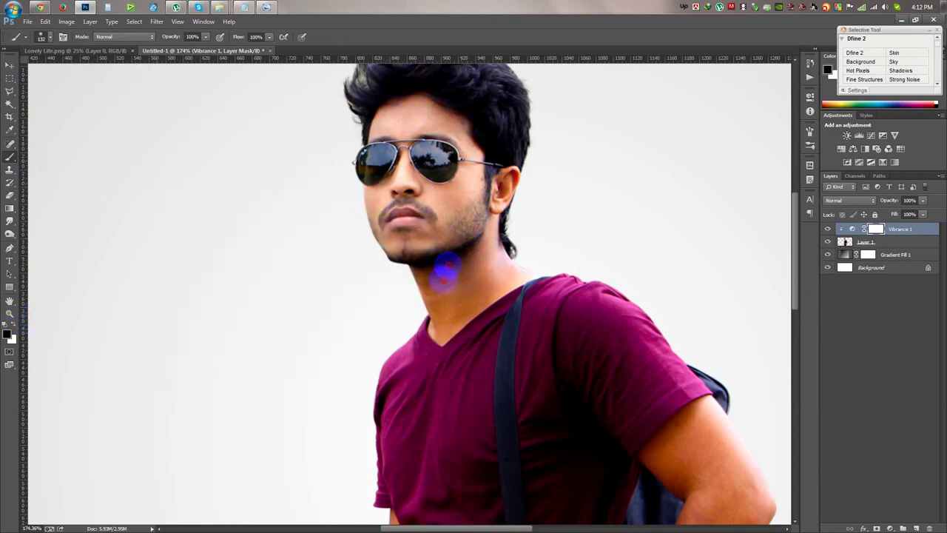
mouse_move(447, 240)
left_mouse_down()
mouse_move(518, 237)
mouse_move(399, 66)
left_mouse_up()
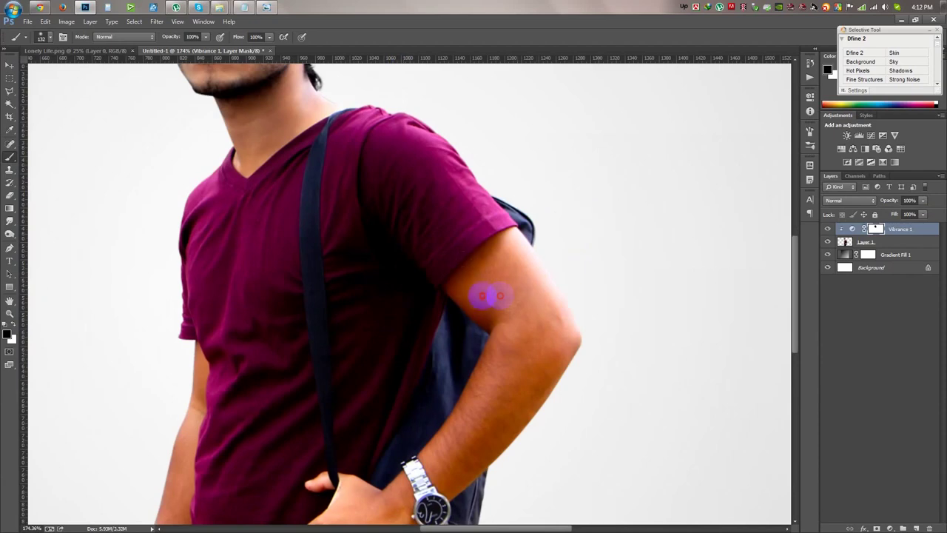
left_click_drag(513, 387, 539, 233)
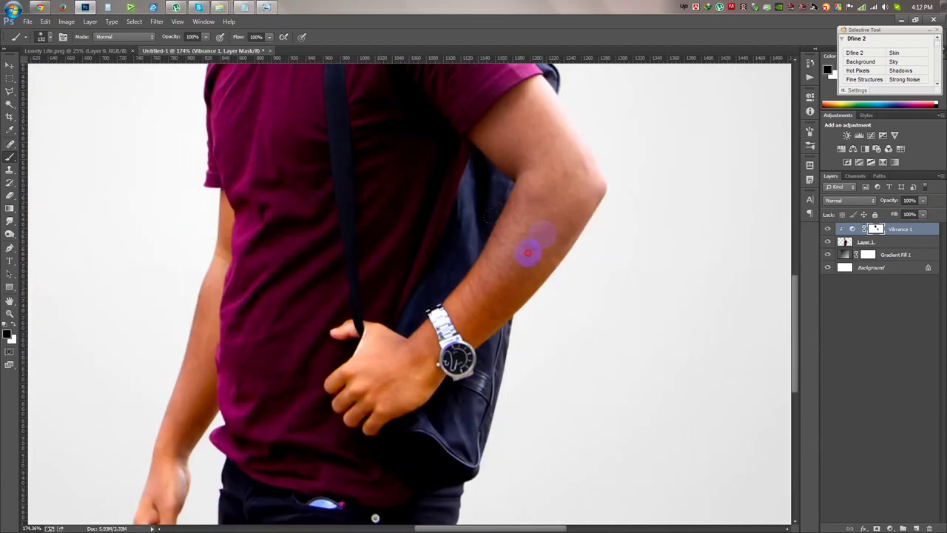
left_click_drag(381, 378, 478, 166)
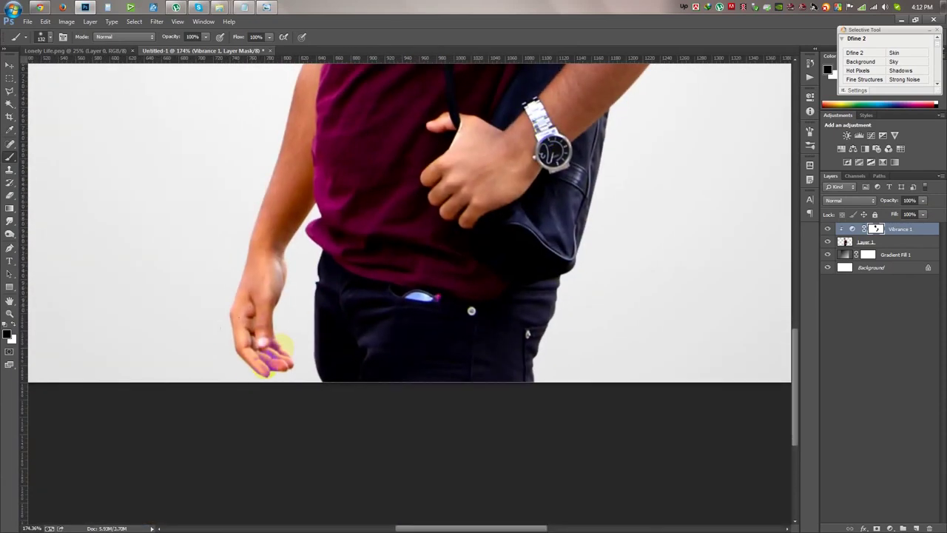
left_click_drag(280, 236, 296, 333)
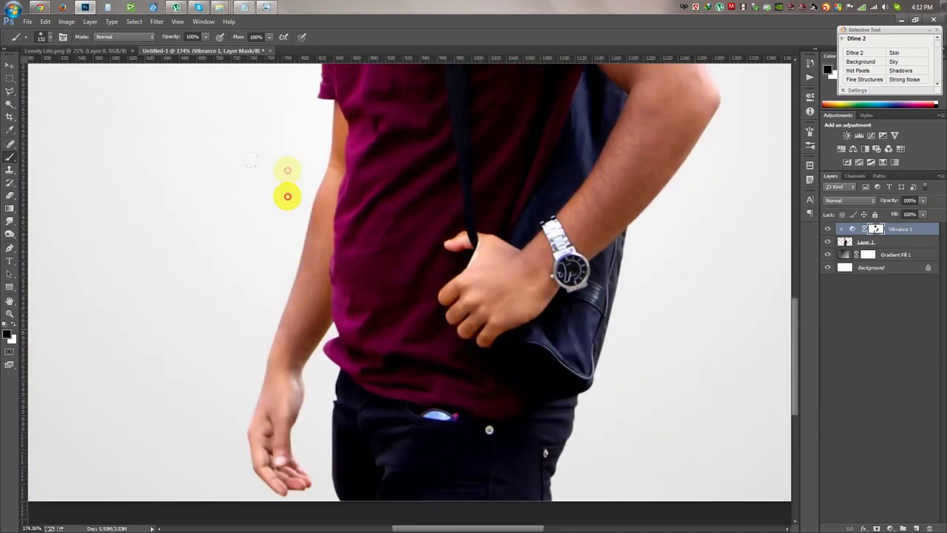
key("ctrl+0")
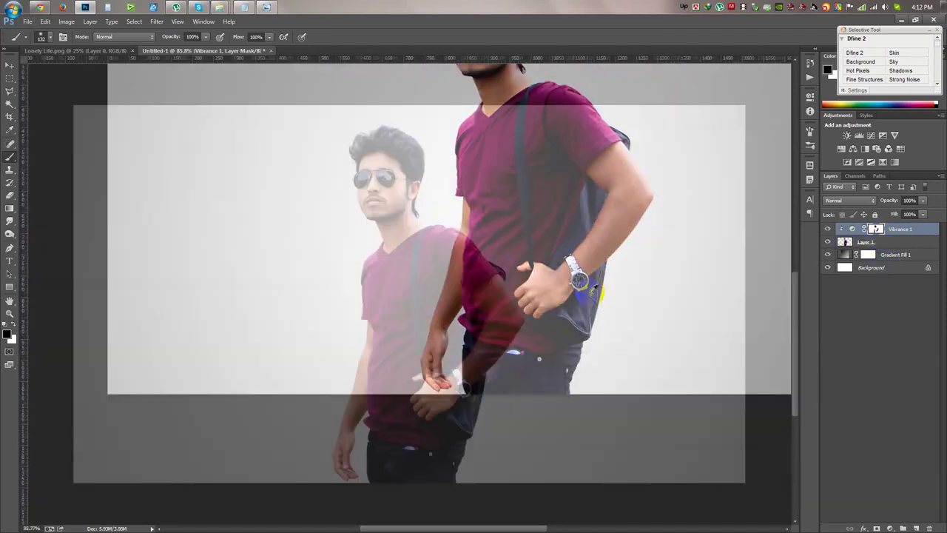
left_click(829, 230)
- Show Vibrance 1 again and group it with Layer 1 into Group 1
left_click(829, 230)
left_click(829, 229)
left_click(10, 65)
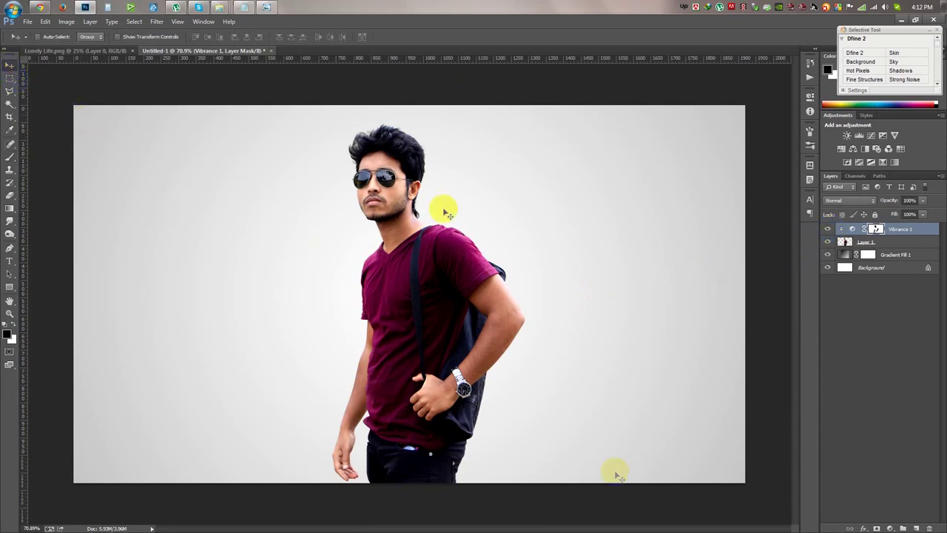
left_click(896, 244)
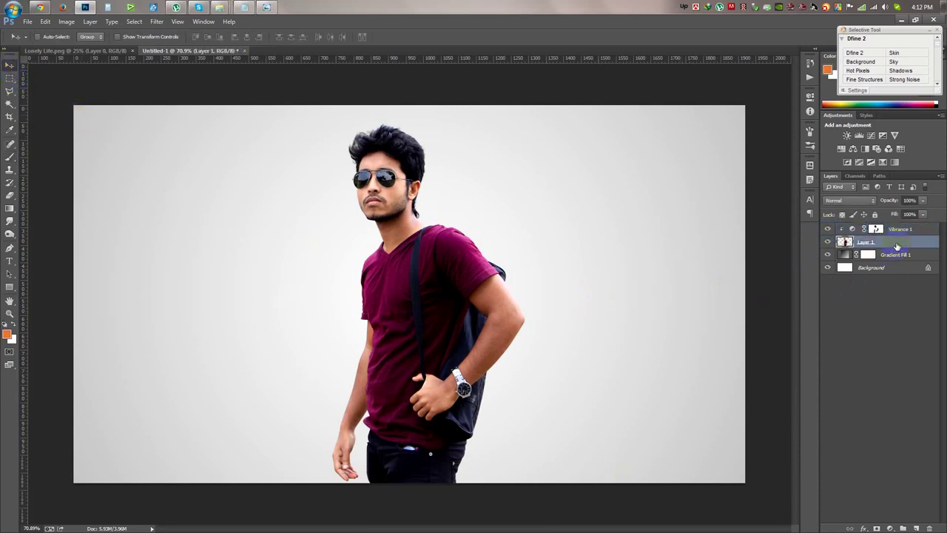
left_click(908, 232, "shift")
key("ctrl+g")
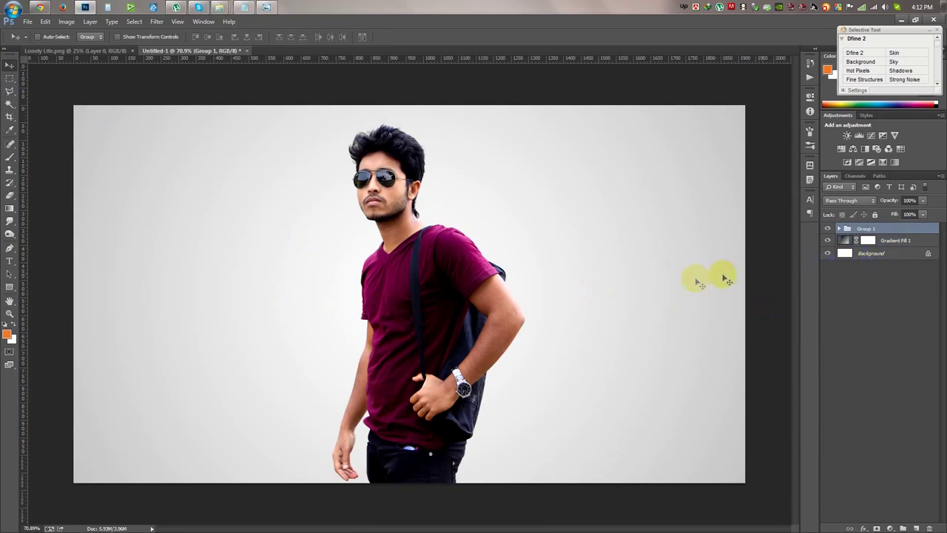
scroll(405, 152, "up", 10)
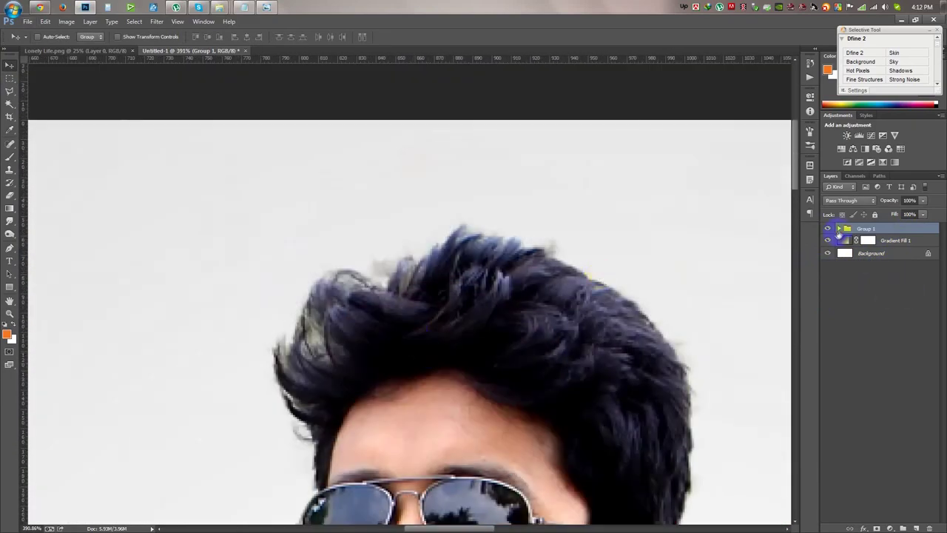
left_click(839, 228)
left_click(866, 253)
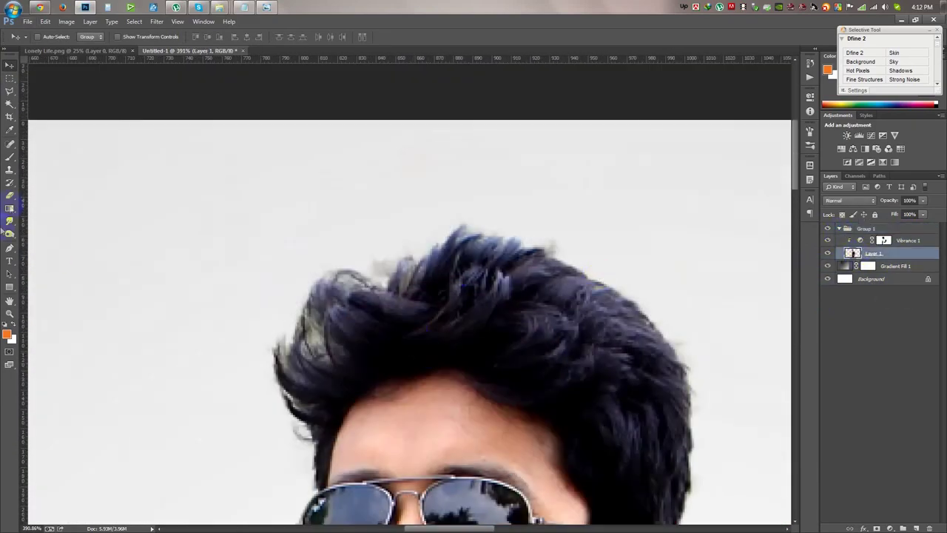
- Erase the blue fringe along the left hair edge with a soft 45 px eraser at 68% opacity
left_click(10, 197)
right_click(429, 244)
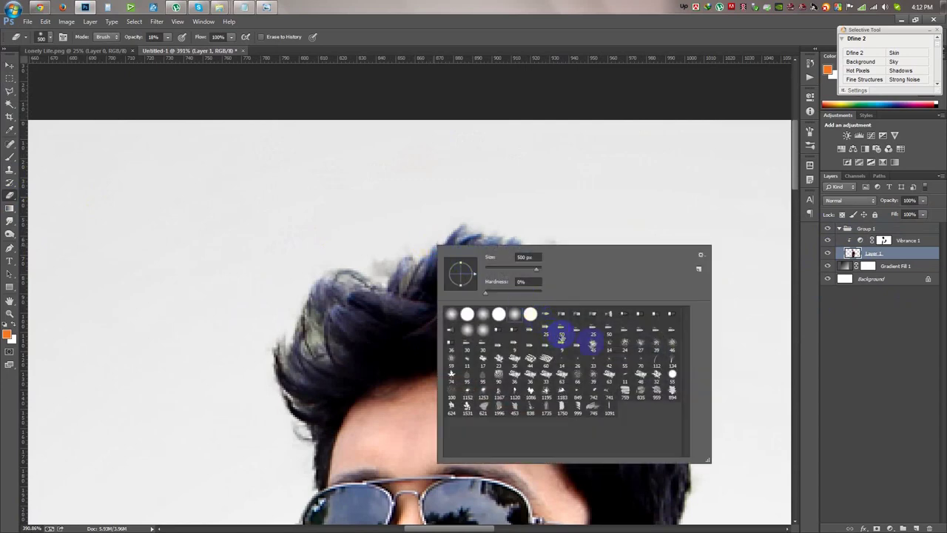
left_click(590, 343)
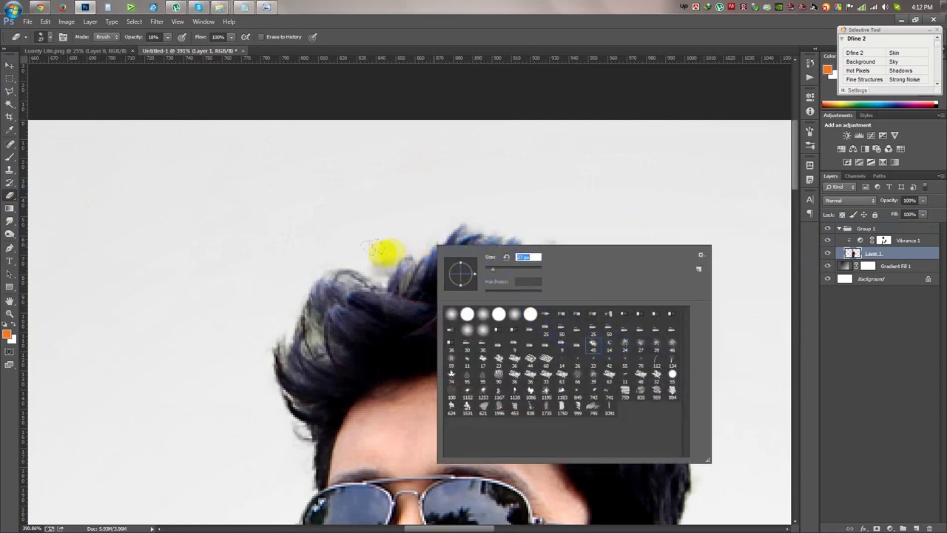
left_click(374, 248)
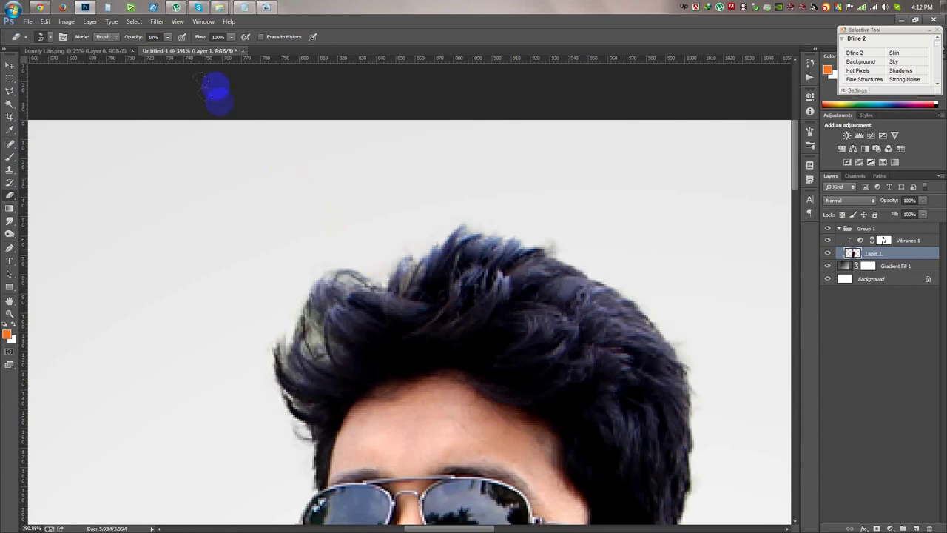
type("68")
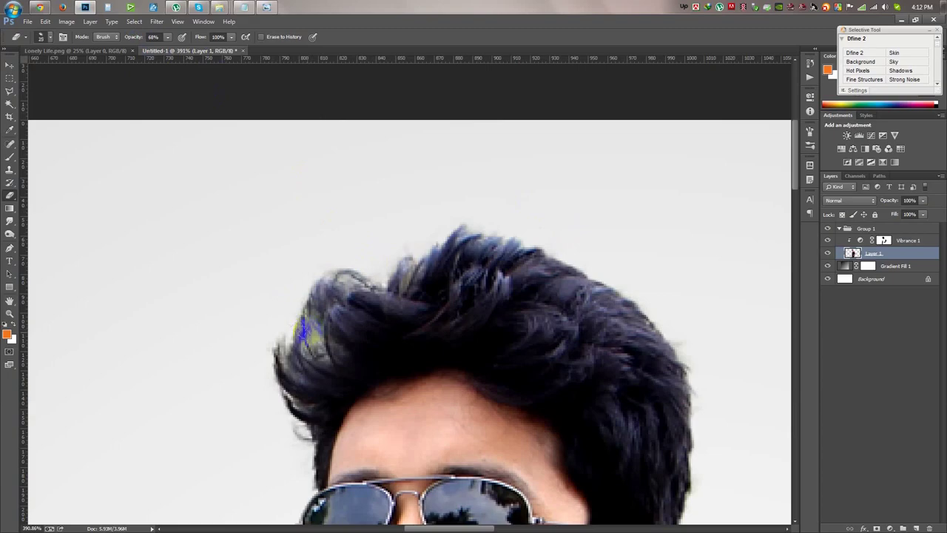
left_click_drag(304, 303, 320, 272)
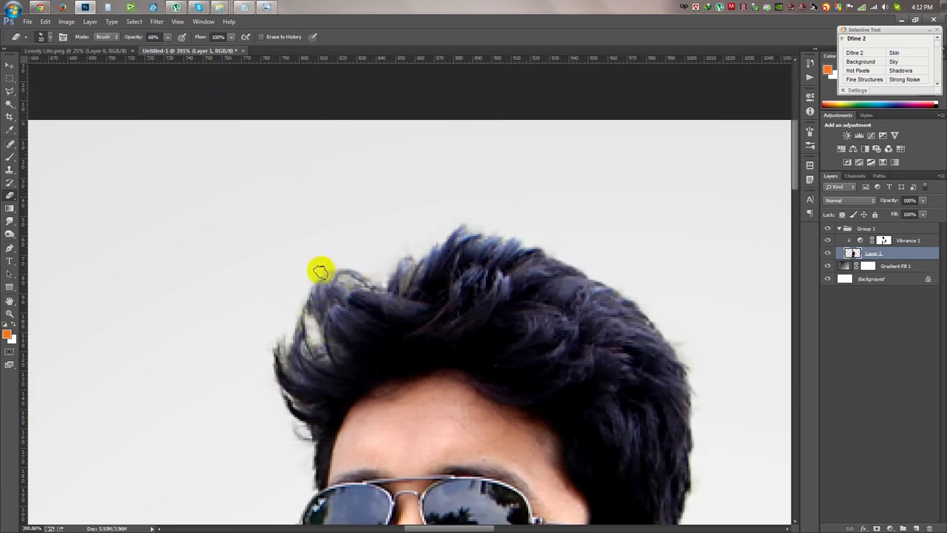
scroll(449, 291, "down", 5)
scroll(460, 302, "down", 4)
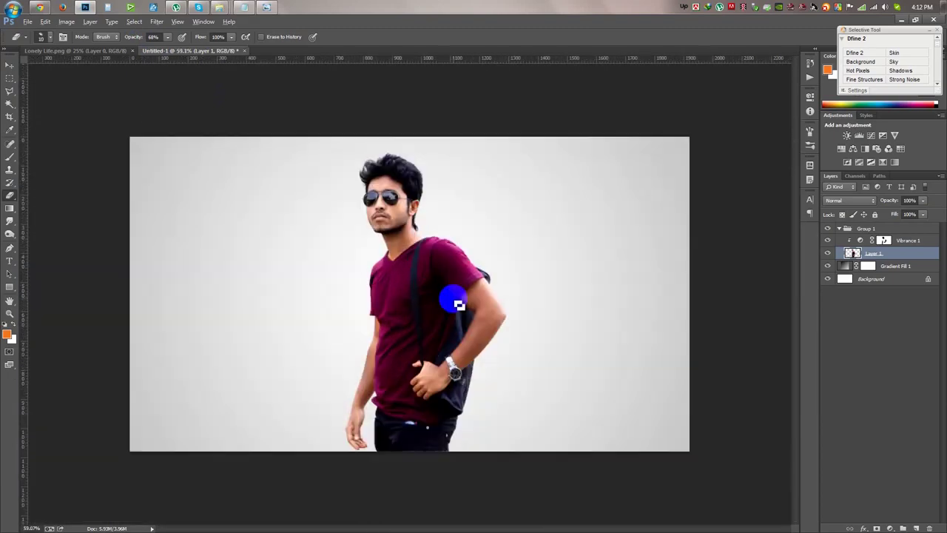
key("ctrl+shift+s")
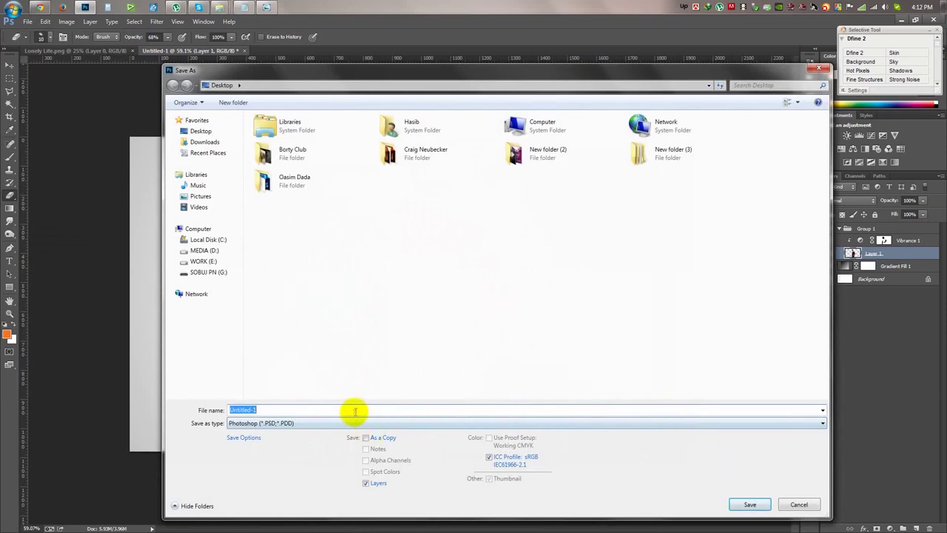
- Save the document as PSD.psd and shift the cut-out man left on the canvas
type("D")
left_click(749, 504)
left_click(9, 66)
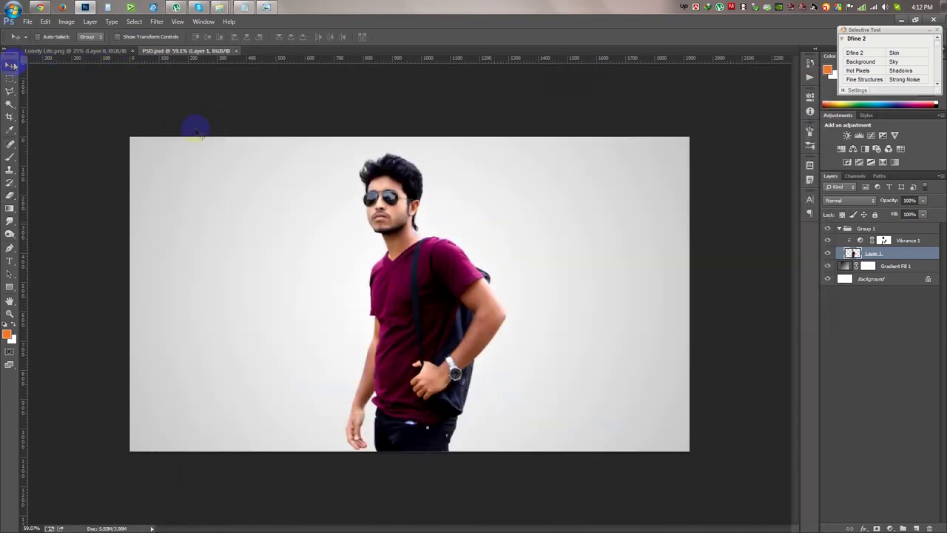
left_click_drag(495, 250, 453, 246)
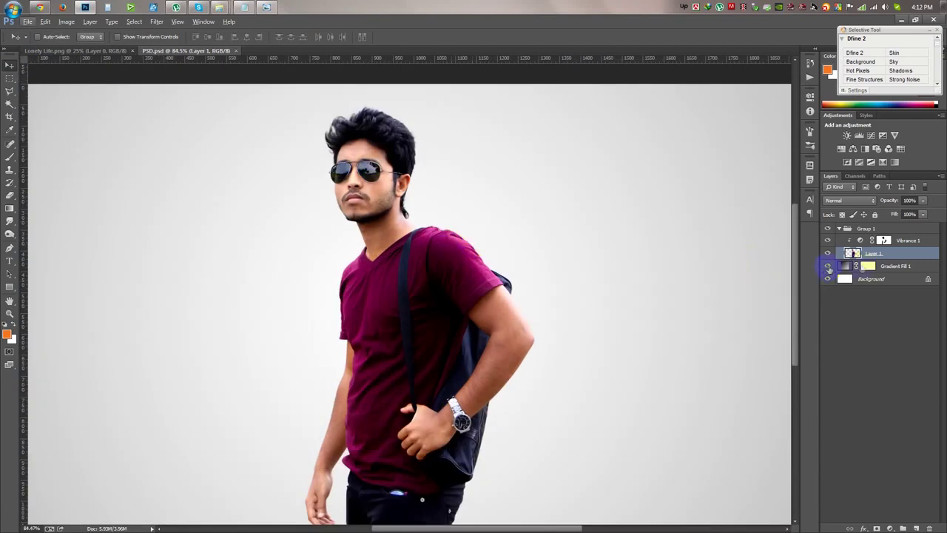
- Collapse Group 1, rename it MAn, and add a new empty layer above Gradient Fill 1
left_click(888, 265)
left_click(837, 228)
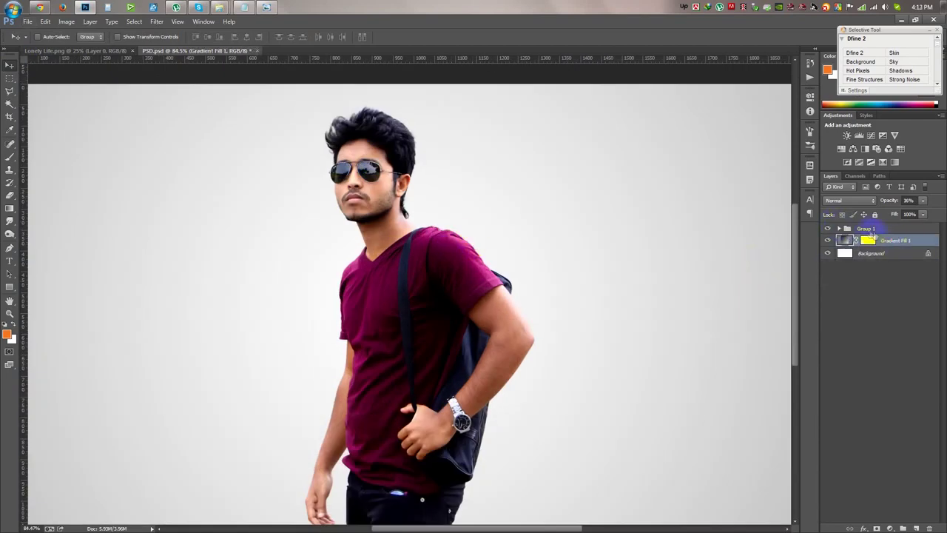
left_click(872, 229)
type("MAn")
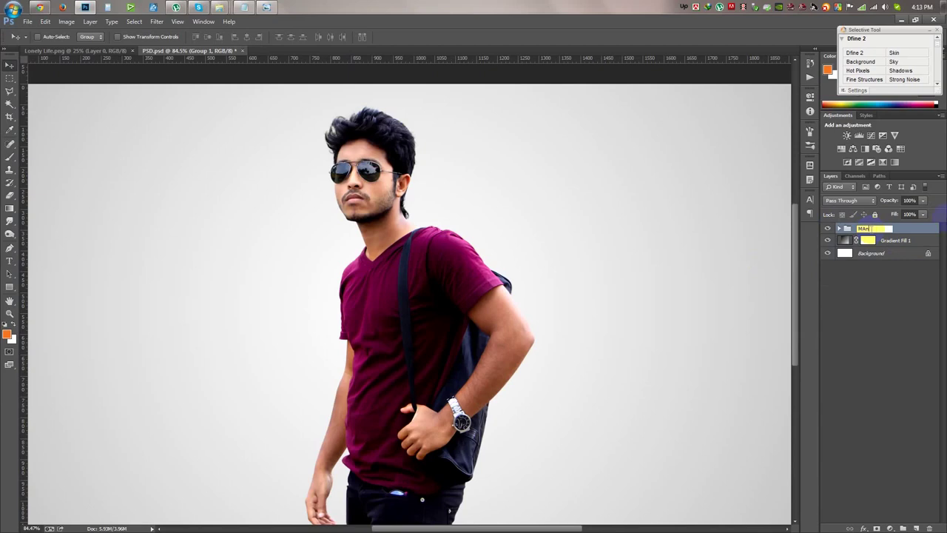
left_click(905, 242)
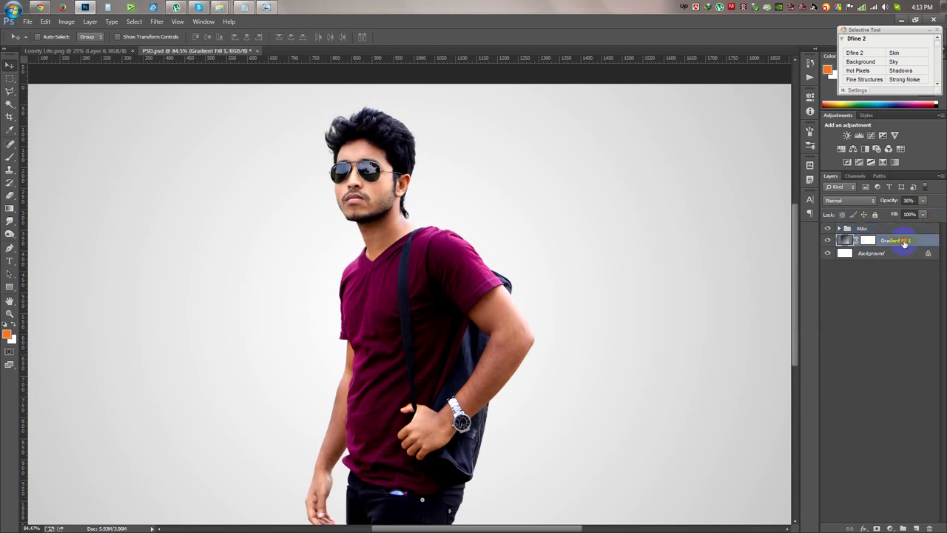
left_click(917, 527)
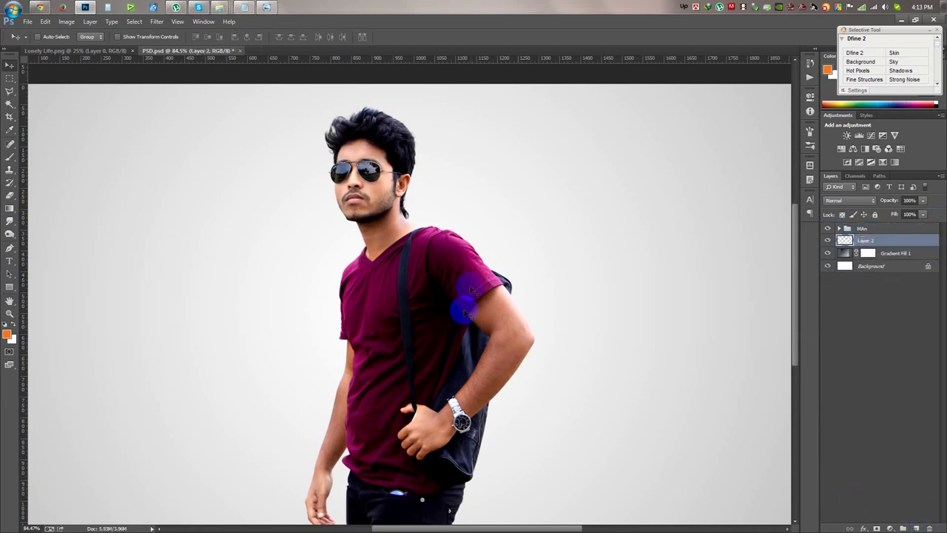
- Stamp an orange 1152 px splatter brush around the man, then undo it
left_click(12, 157)
right_click(243, 176)
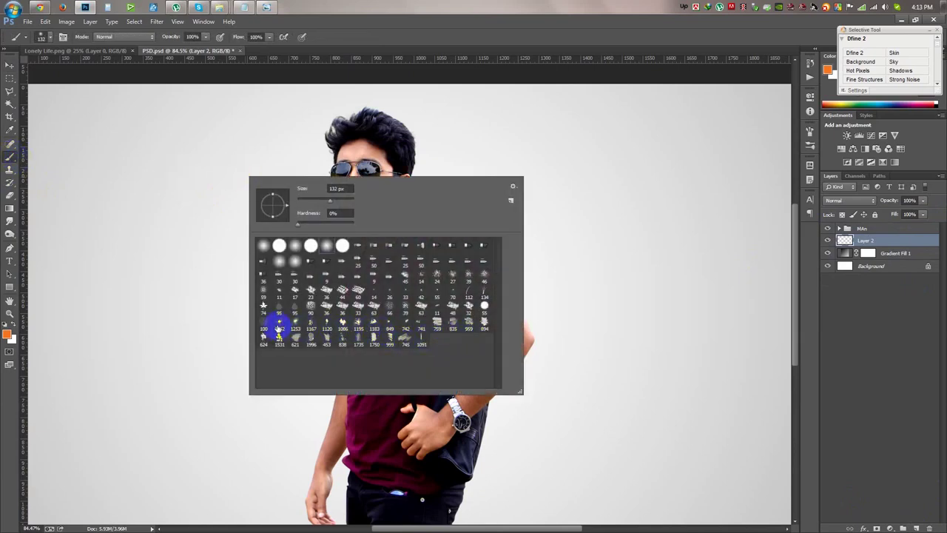
left_click(279, 328)
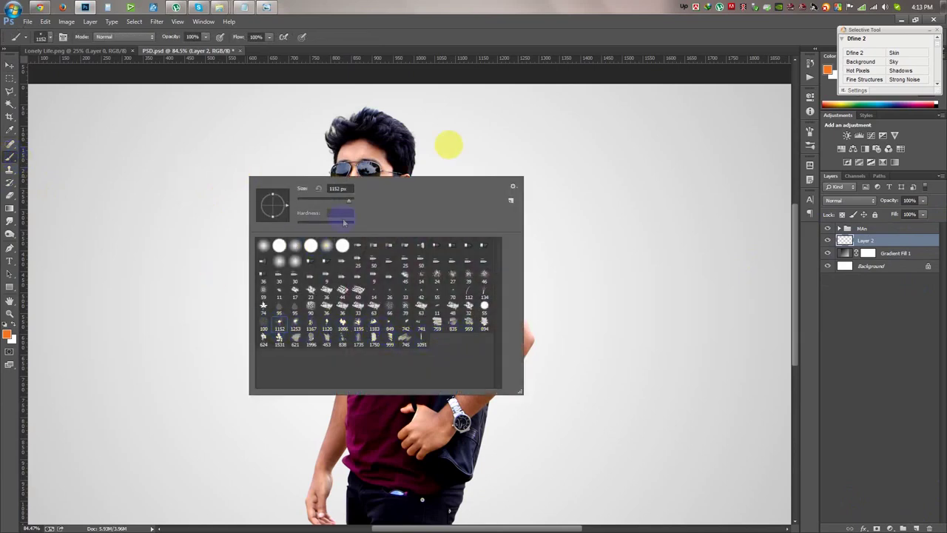
left_click(535, 74)
left_click(438, 275)
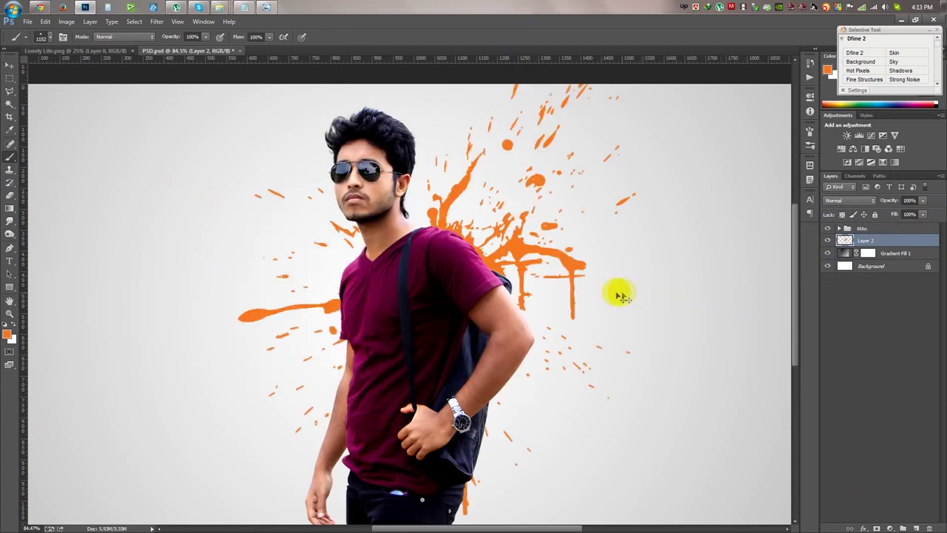
key("ctrl+z")
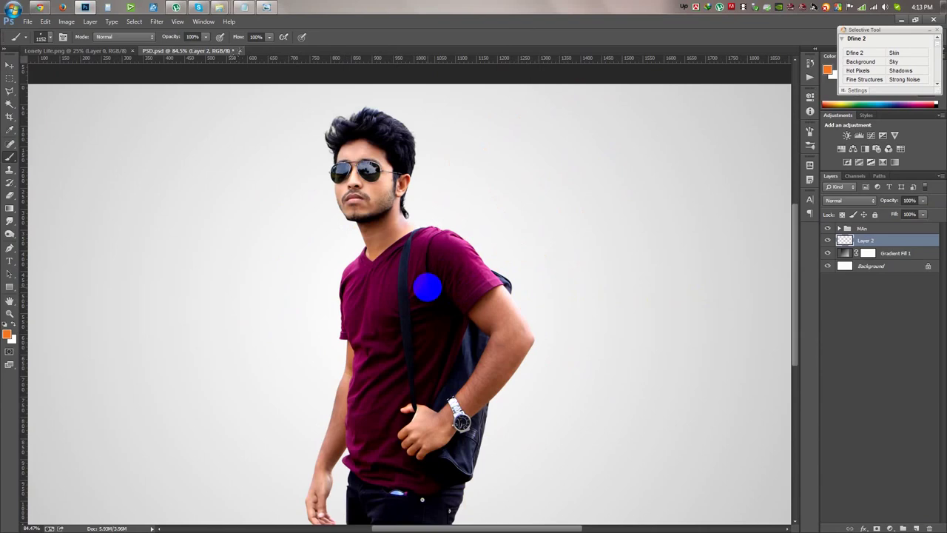
- Choose a different, smaller splatter brush preset
right_click(427, 354)
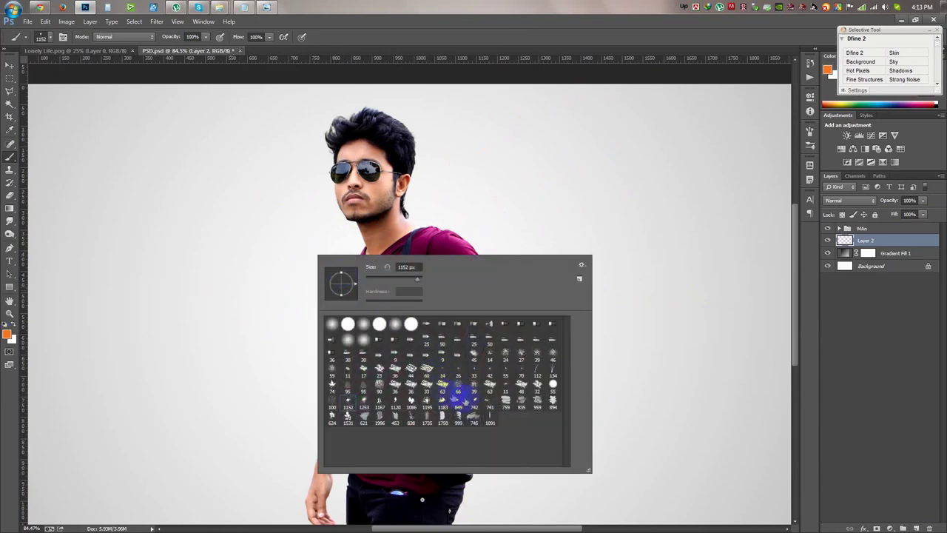
left_click(387, 400)
left_click(387, 30)
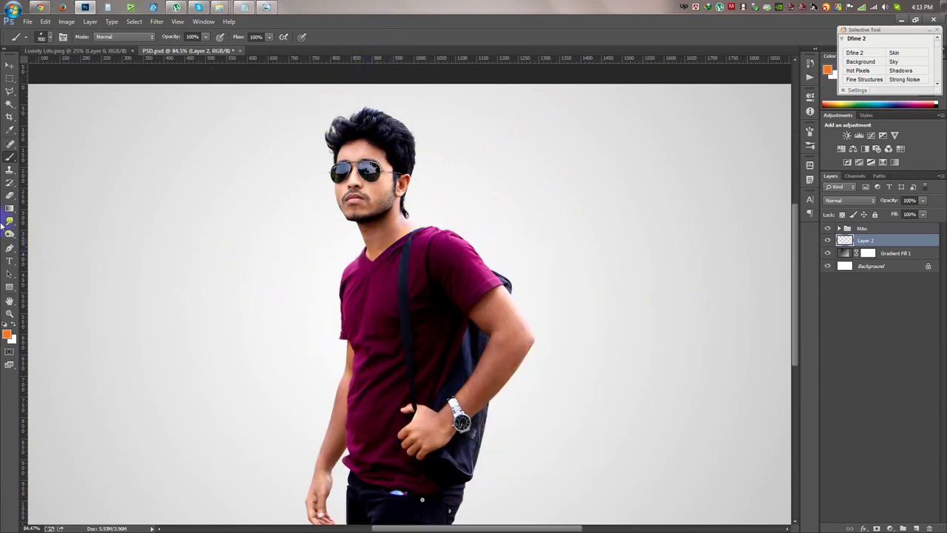
left_click(10, 131)
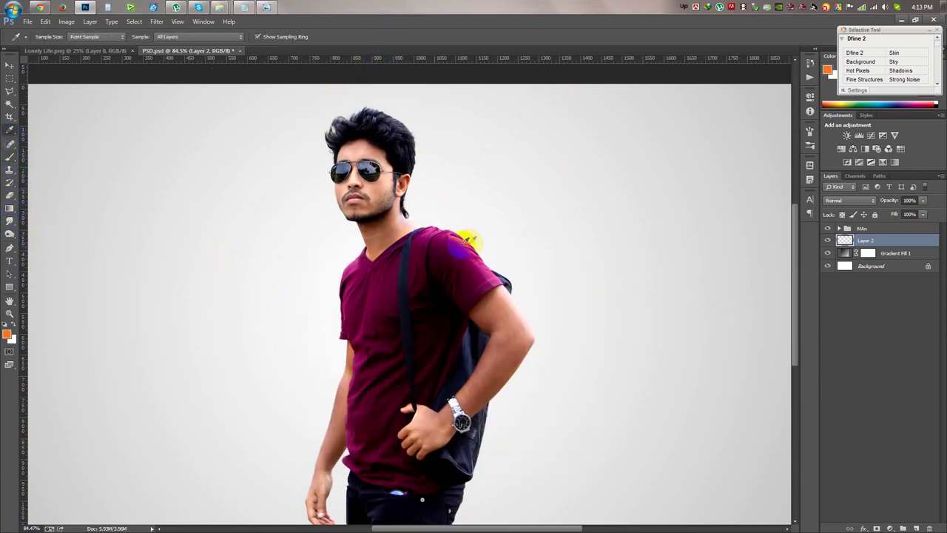
- Sample pink and spray splatter particles from the man's shoulder toward the upper right
left_click_drag(468, 239, 471, 241)
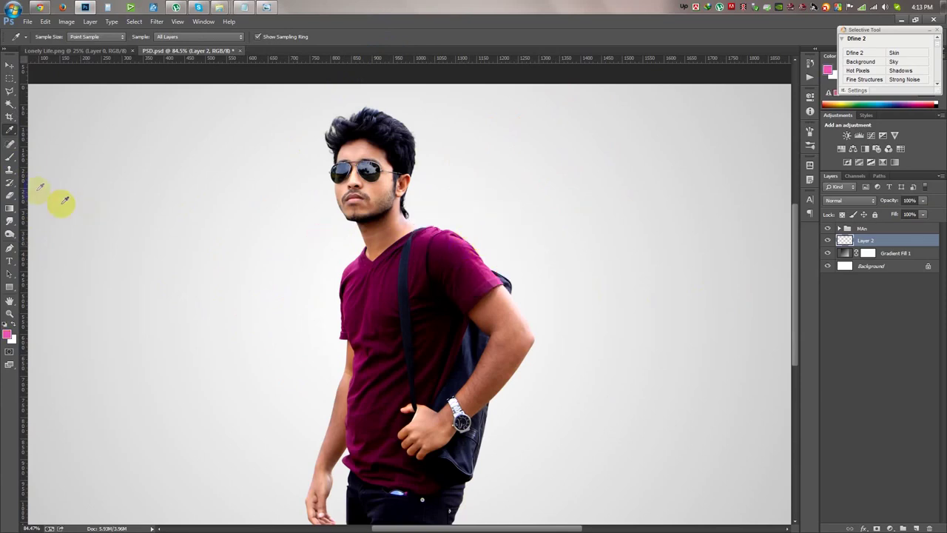
left_click(10, 157)
left_click_drag(441, 273, 548, 192)
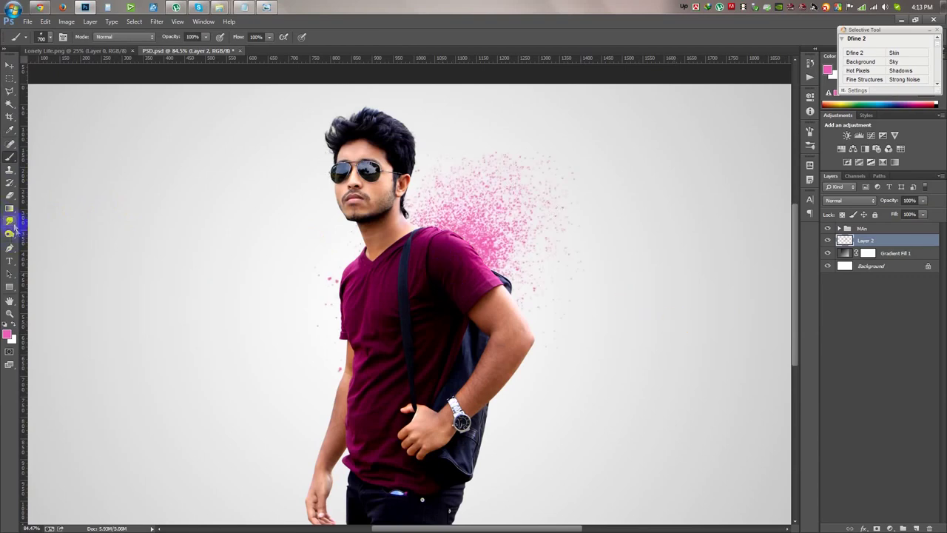
- Sample the shirt's maroon and stamp dripping splatters to the left of the shirt
left_click(10, 130)
left_click(346, 303)
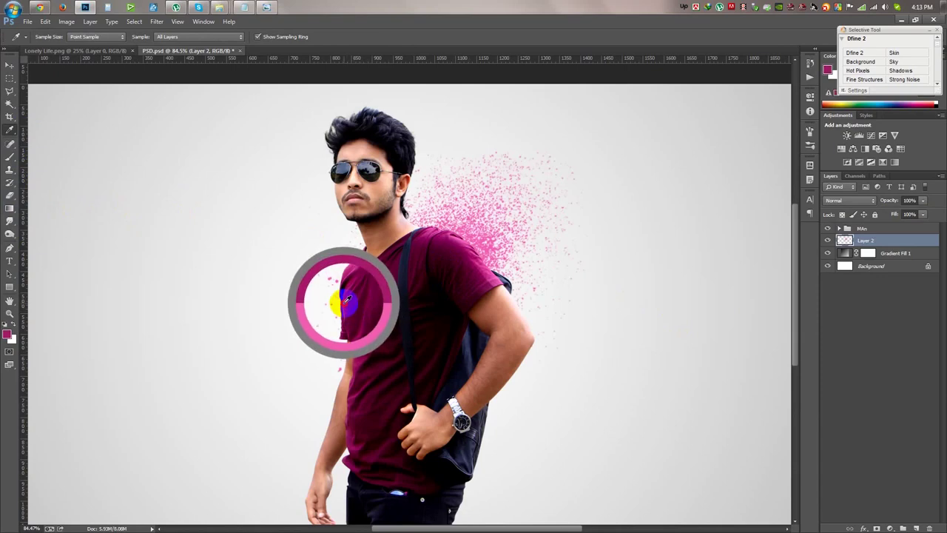
left_click(9, 157)
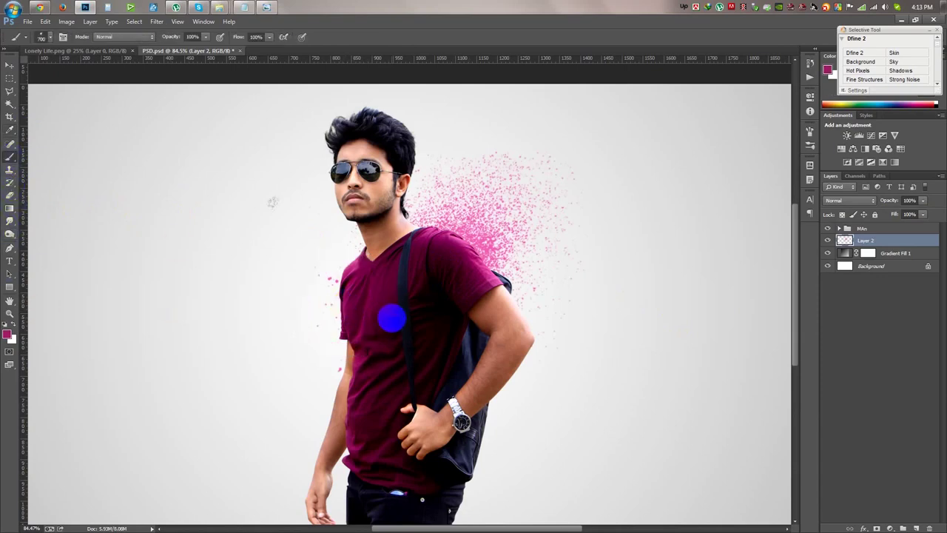
left_click(287, 233)
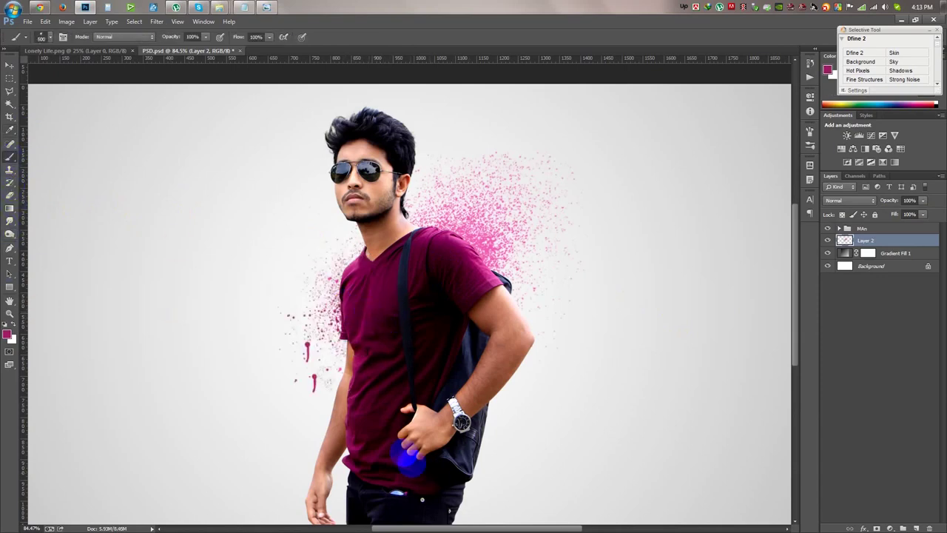
scroll(318, 373, "down", 2)
left_click(448, 235)
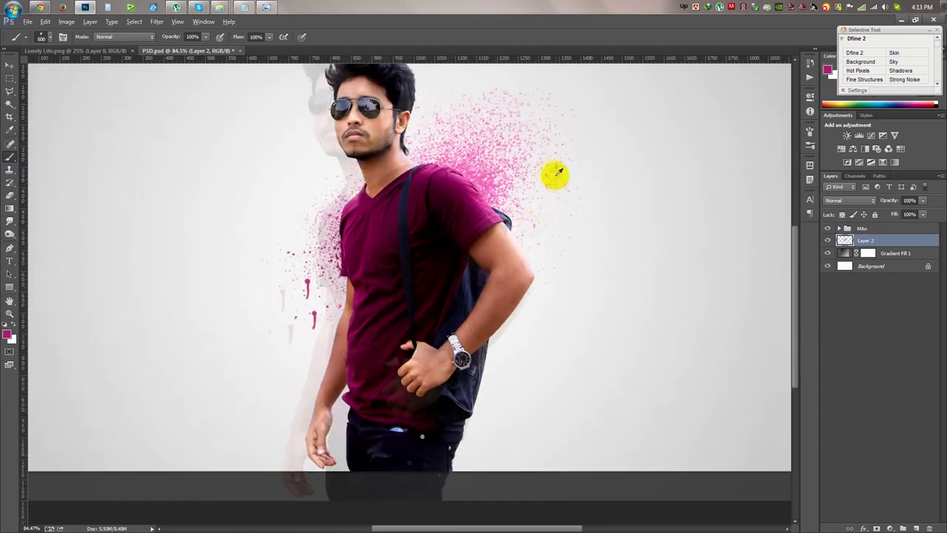
scroll(557, 174, "up", 5)
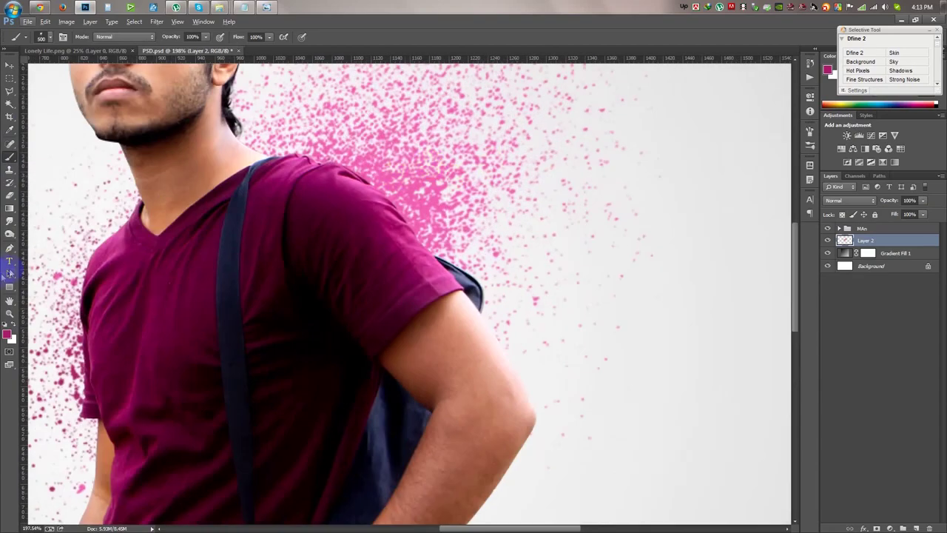
left_click(9, 129)
left_click(321, 186)
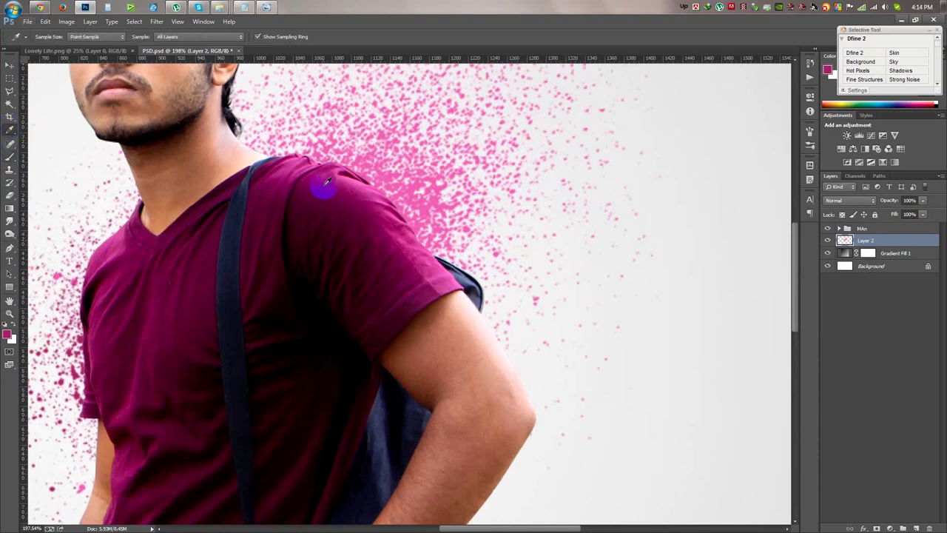
- Stamp a dense dark pink burst above the shoulder, then shrink the splatter brush to about 349 px
left_click(9, 158)
right_click(317, 280)
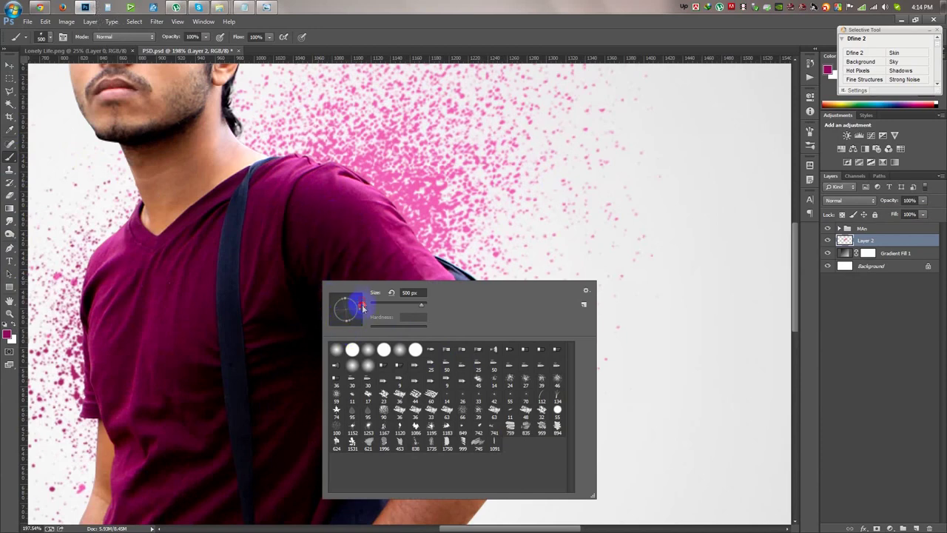
left_click(406, 80)
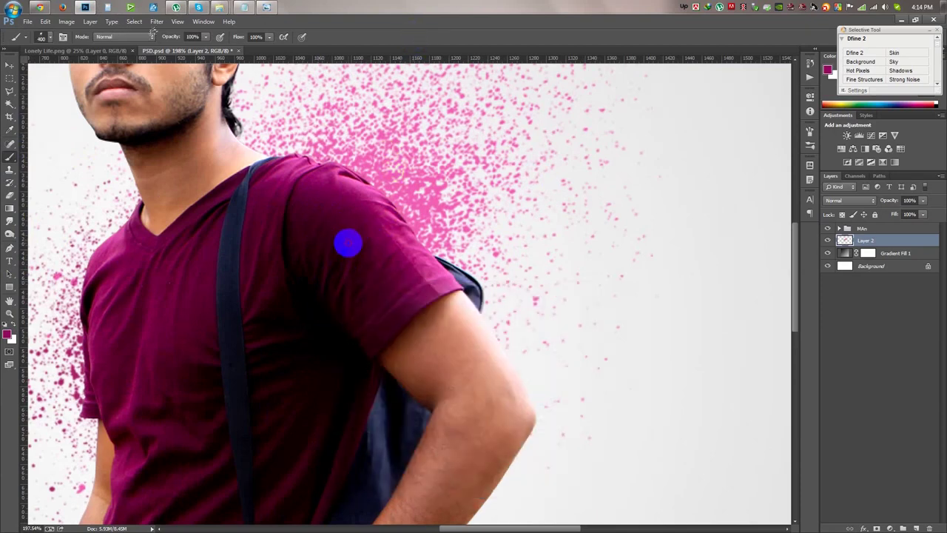
left_click(349, 241)
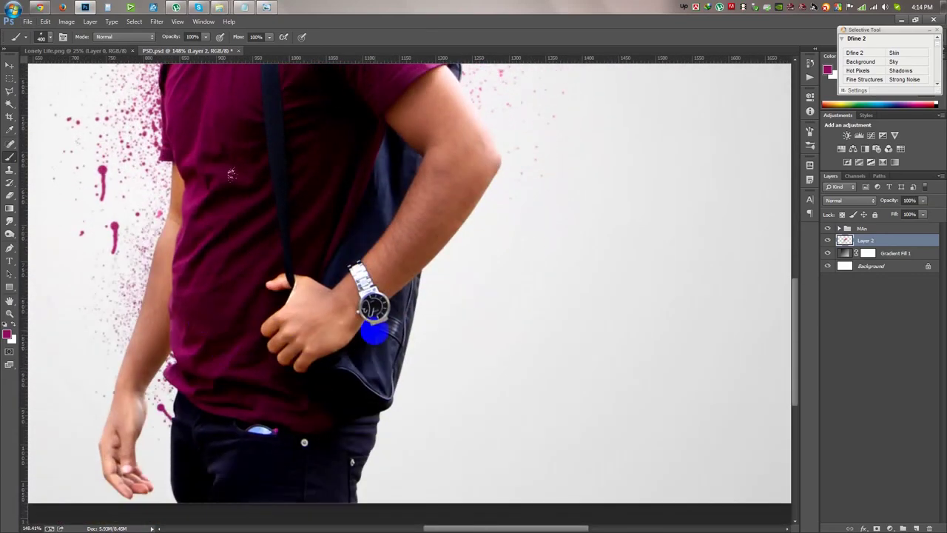
right_click(246, 296)
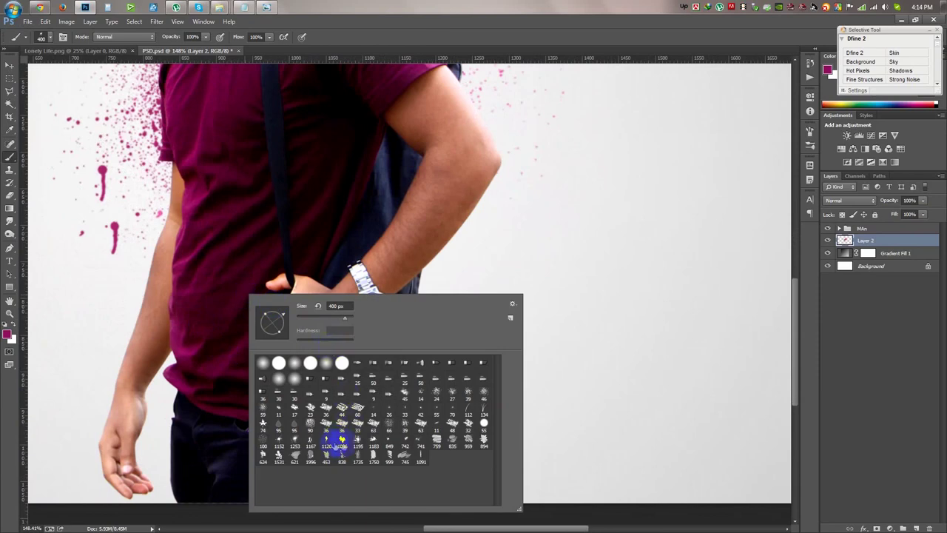
left_click(300, 316)
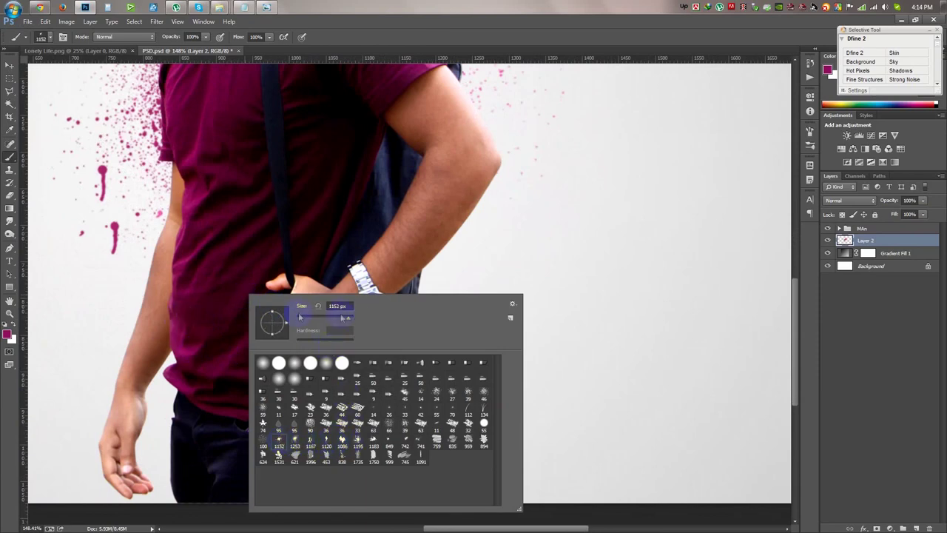
key("Return")
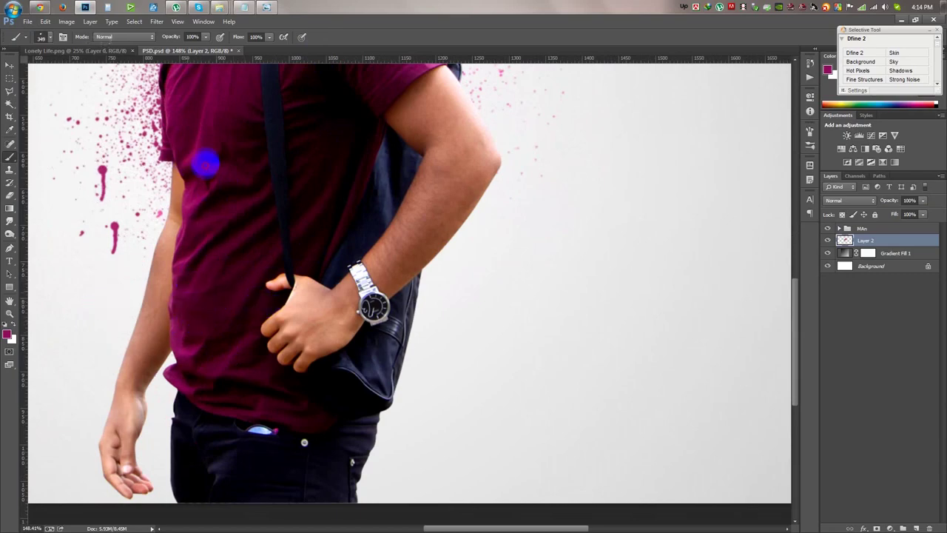
- Try a pink drip splatter left of the shirt, undo it, and sample the shirt colour
scroll(206, 166, "up", 2)
scroll(204, 222, "up", 4)
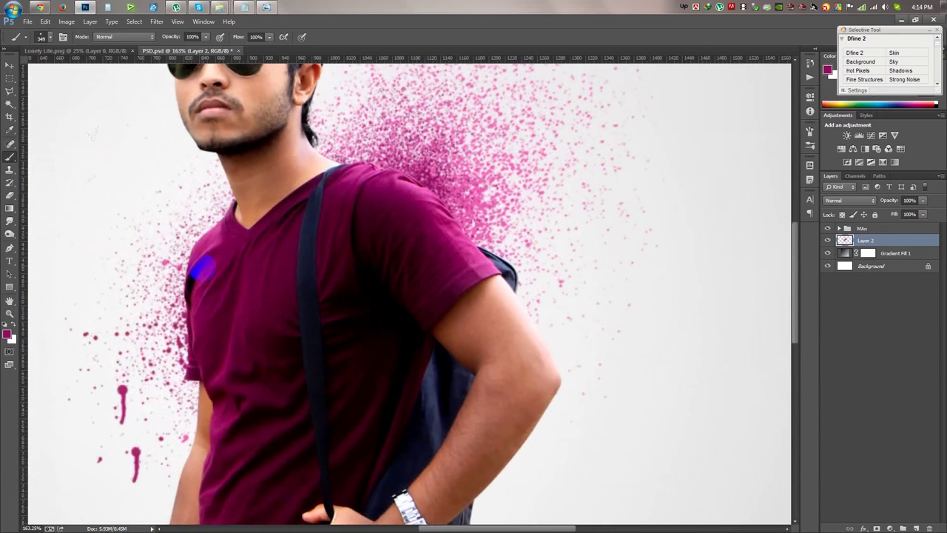
left_click(222, 265)
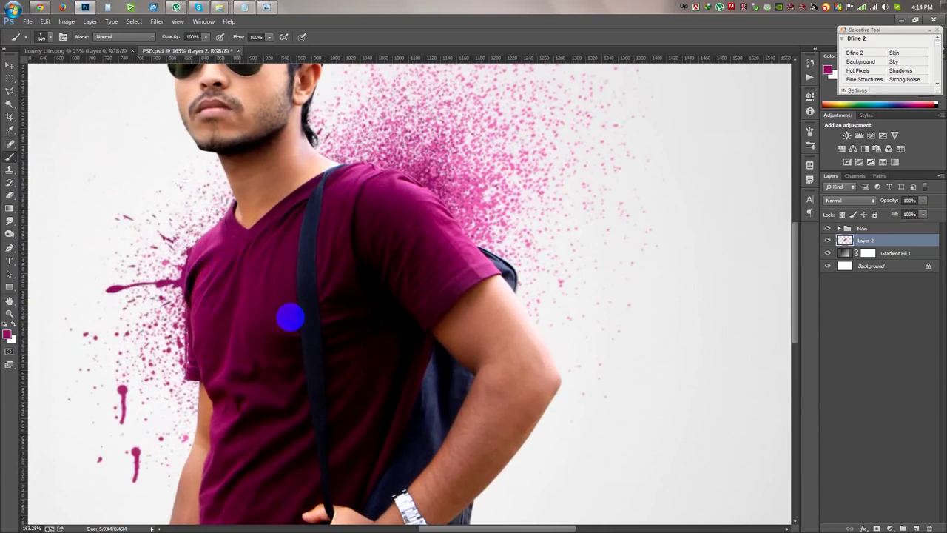
key("ctrl+z")
left_click(9, 129)
left_click(193, 249)
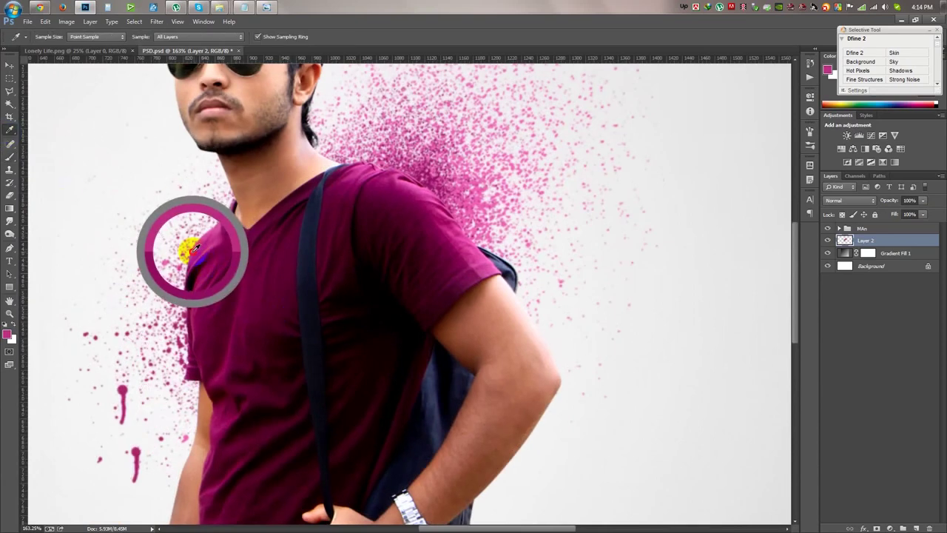
left_click(10, 157)
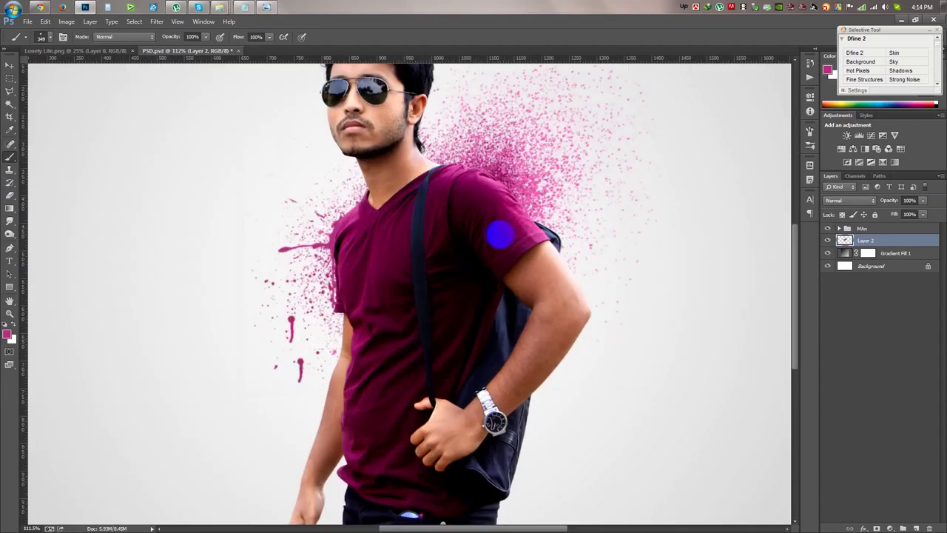
- Sample the dark jeans colour and add an empty Layer 3 above Layer 2
scroll(355, 311, "down", 2)
left_click(9, 129)
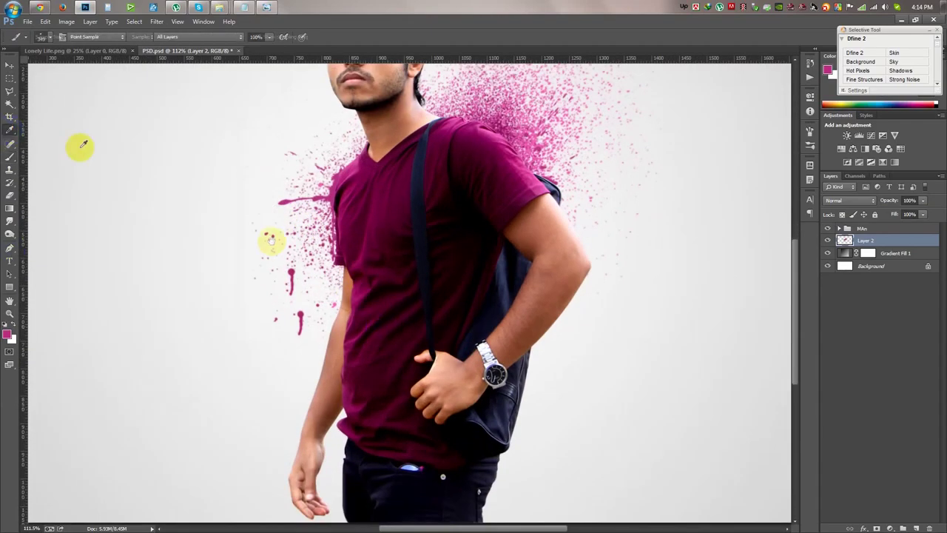
left_click_drag(325, 442, 361, 428)
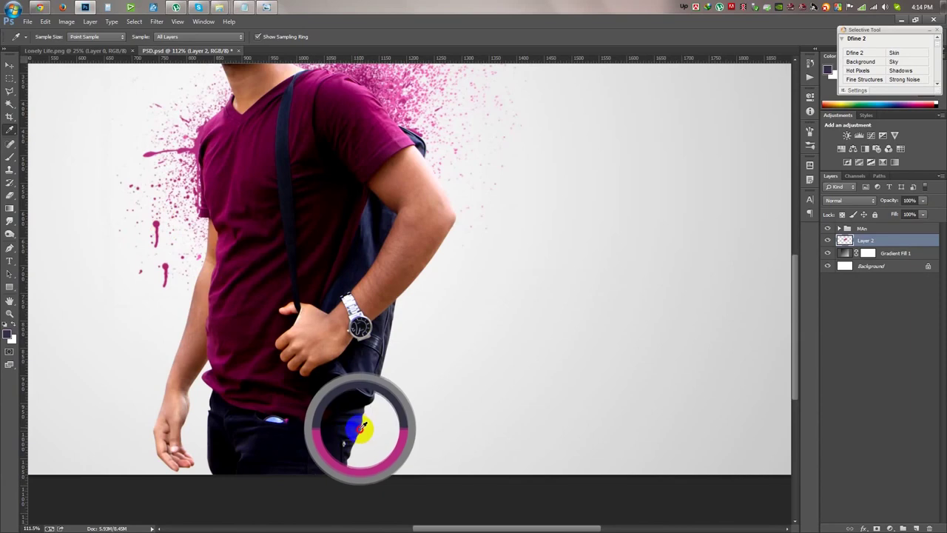
left_click(916, 527)
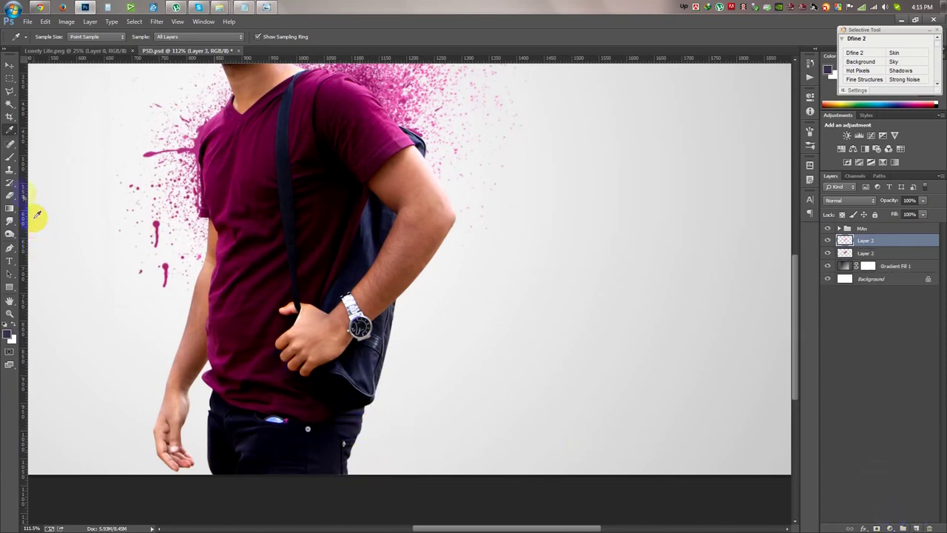
- Stamp dark jeans-coloured splatters near the bag, jeans, strap and shoulder
left_click(10, 159)
left_click(380, 470)
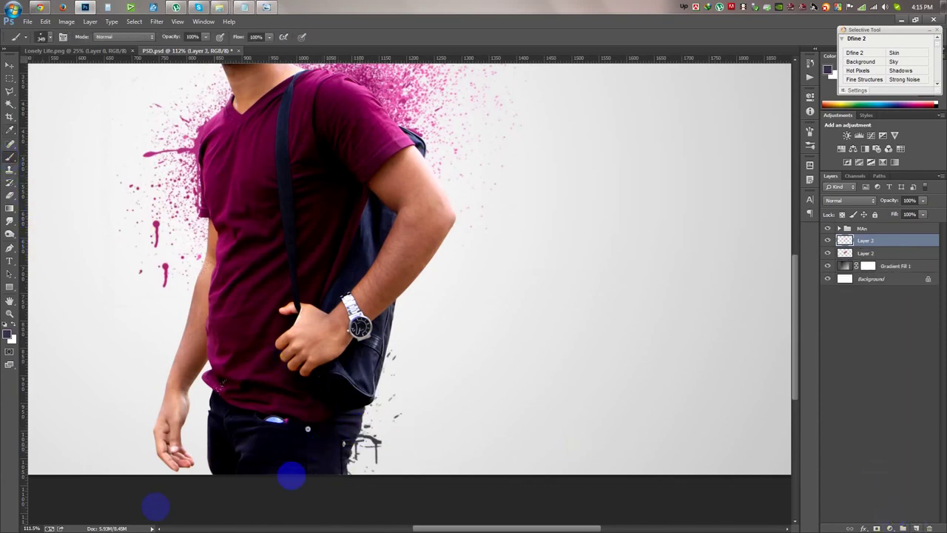
left_click(235, 441)
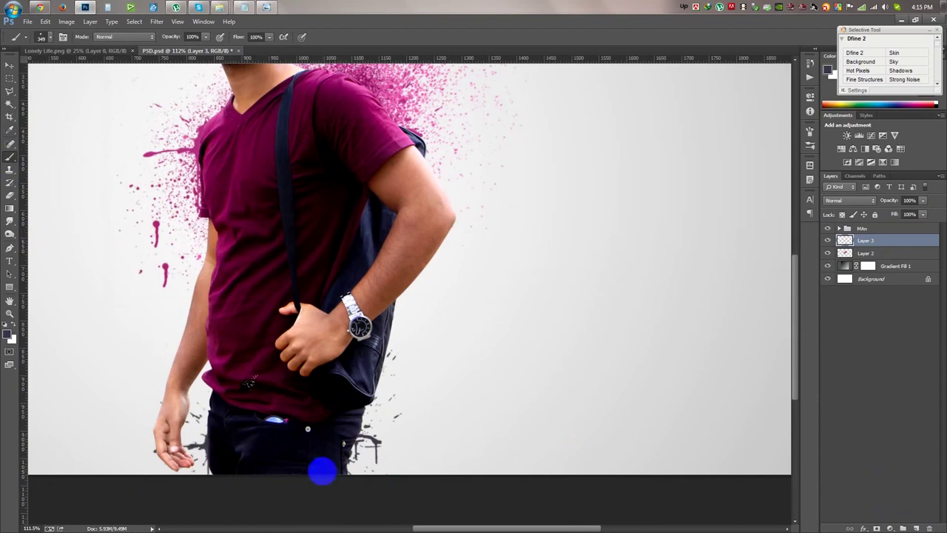
left_click(380, 184)
left_click(307, 244)
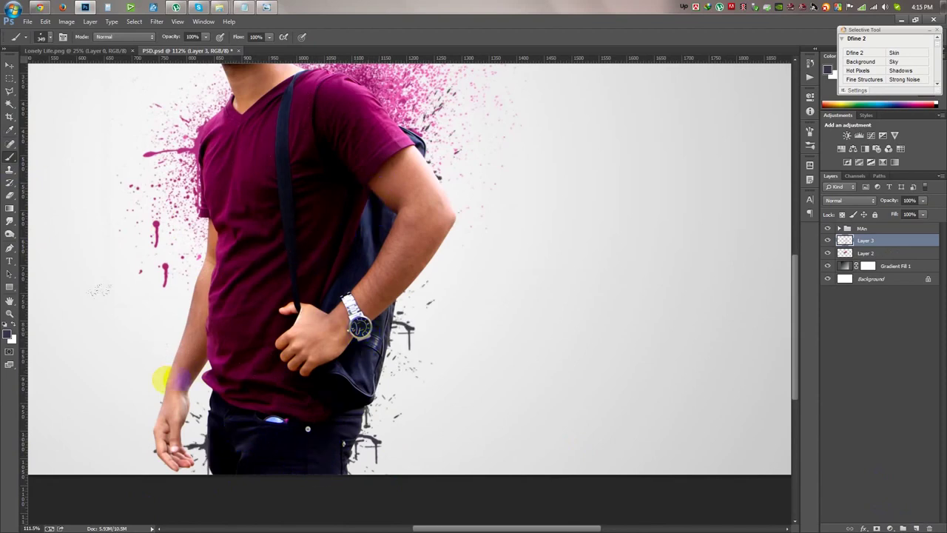
right_click(420, 337)
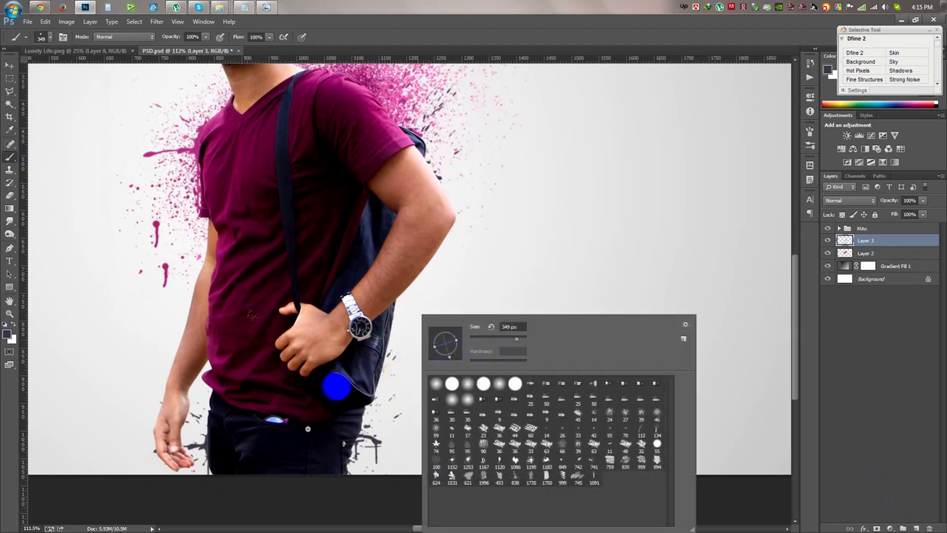
left_click(350, 384)
- Spray more splatter around the jeans and beside the left hand, undoing one overshoot
right_click(432, 353)
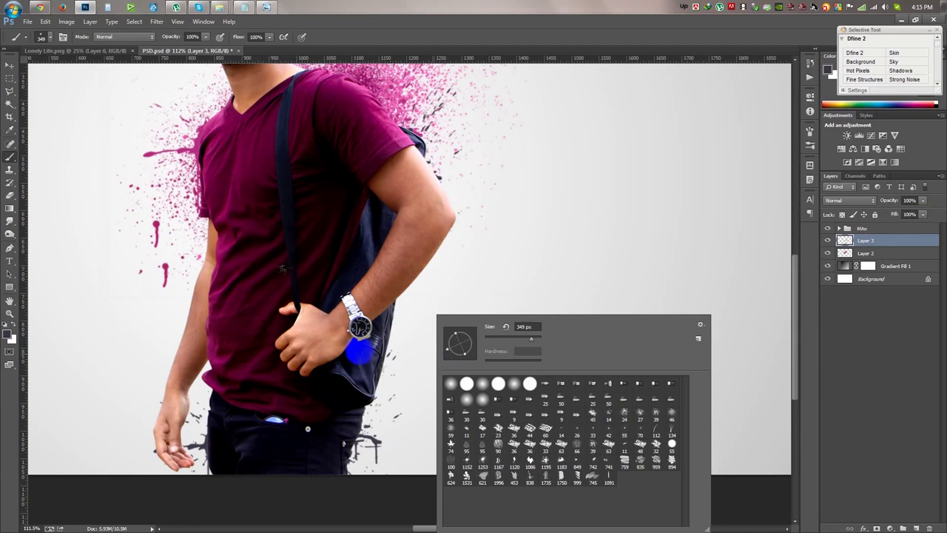
left_click(358, 351)
mouse_move(233, 407)
left_mouse_down()
mouse_move(297, 479)
mouse_move(307, 440)
left_mouse_up()
key("ctrl+z")
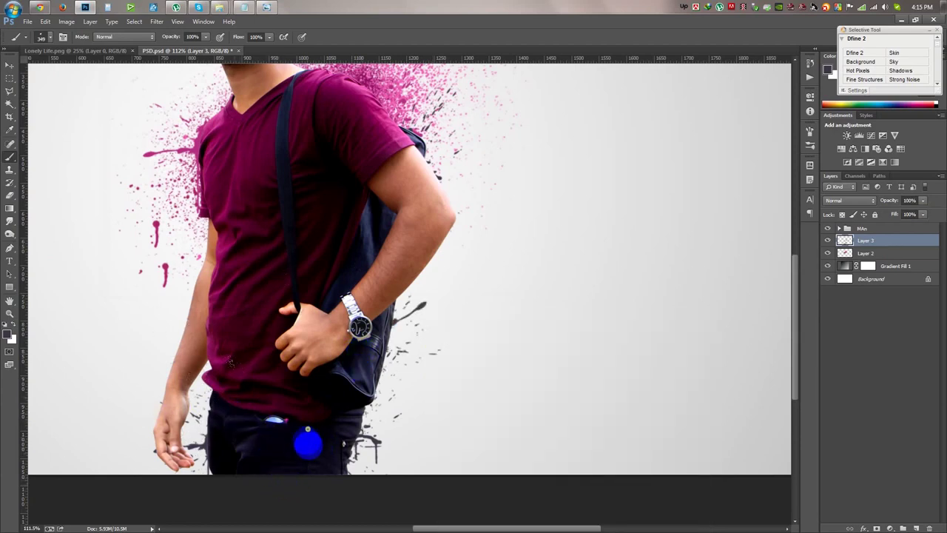
left_click(190, 438)
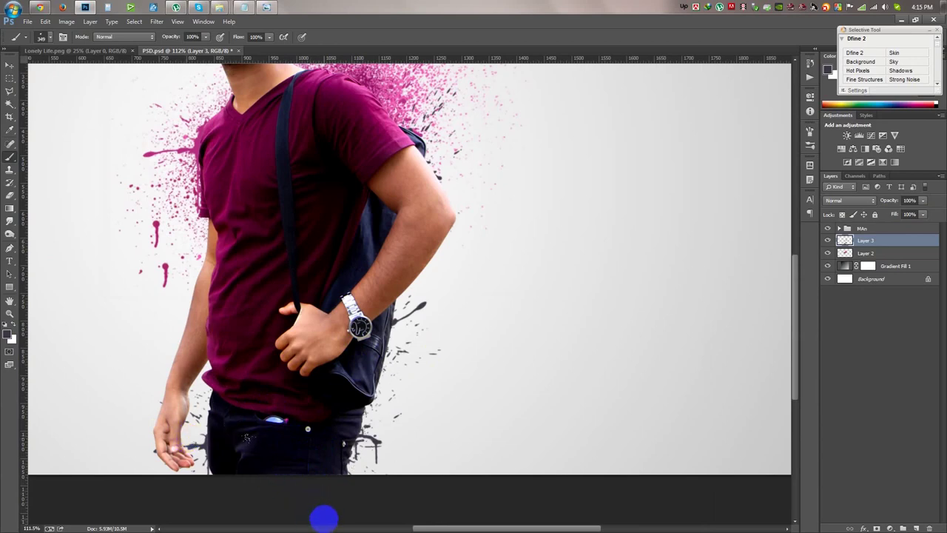
- Sample a dark colour near the watch and paint black splatter around the bag and lower left
left_click(10, 128)
left_click(380, 349)
left_click(10, 156)
right_click(348, 302)
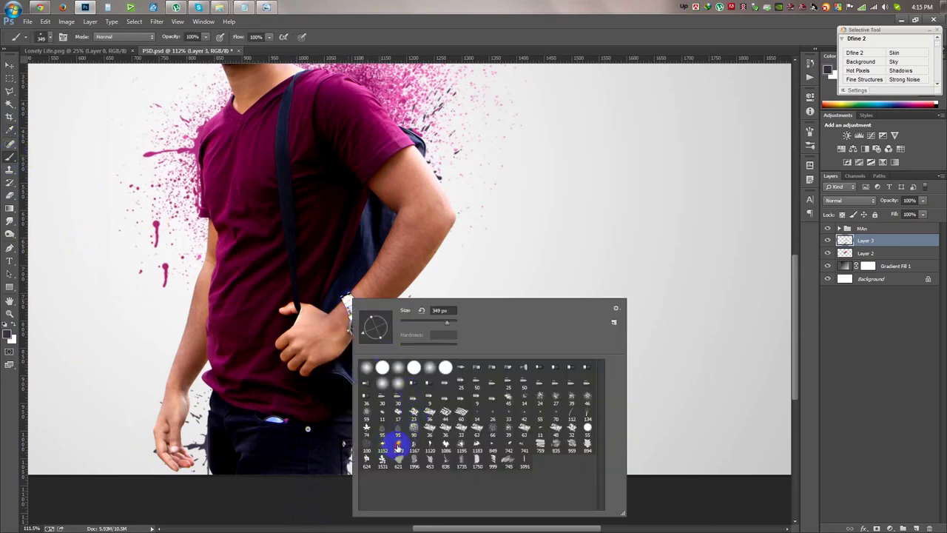
left_click(354, 24)
left_click_drag(337, 422, 277, 436)
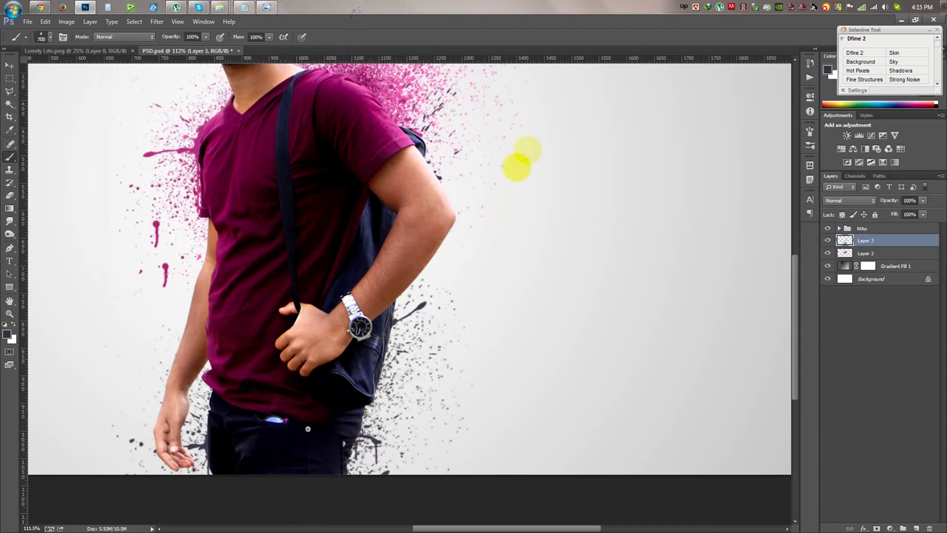
- Add black splatter stamps beside the bag and around the hip
left_click(9, 130)
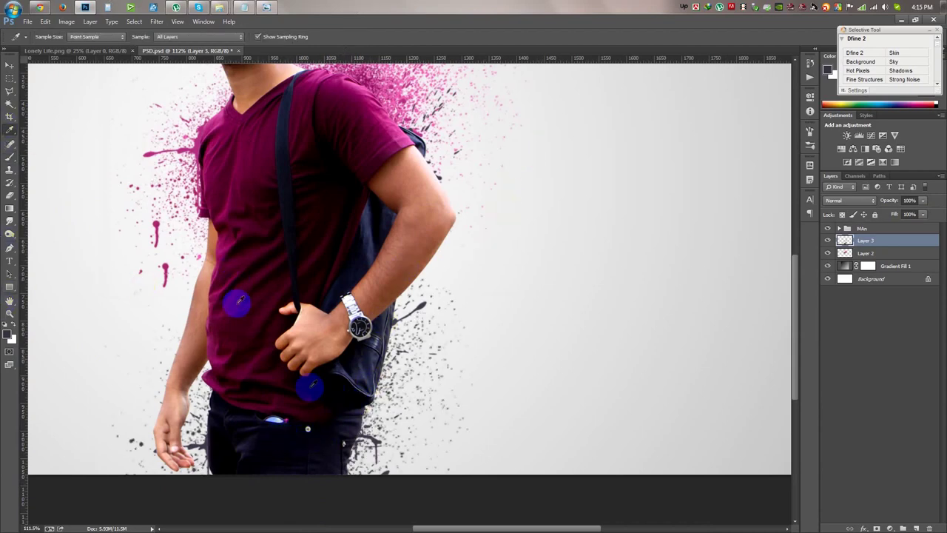
left_click(11, 157)
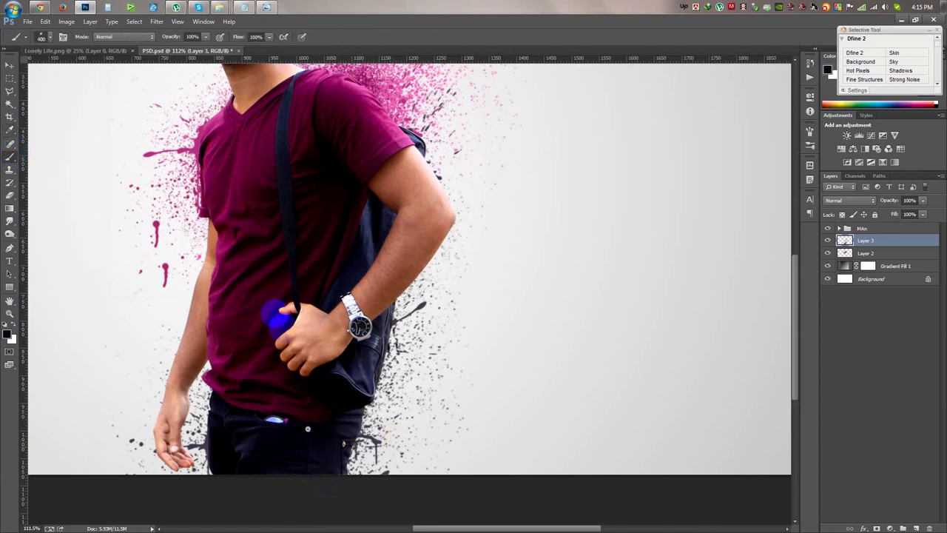
left_click(267, 437)
left_click(318, 425)
left_click_drag(306, 390, 313, 380)
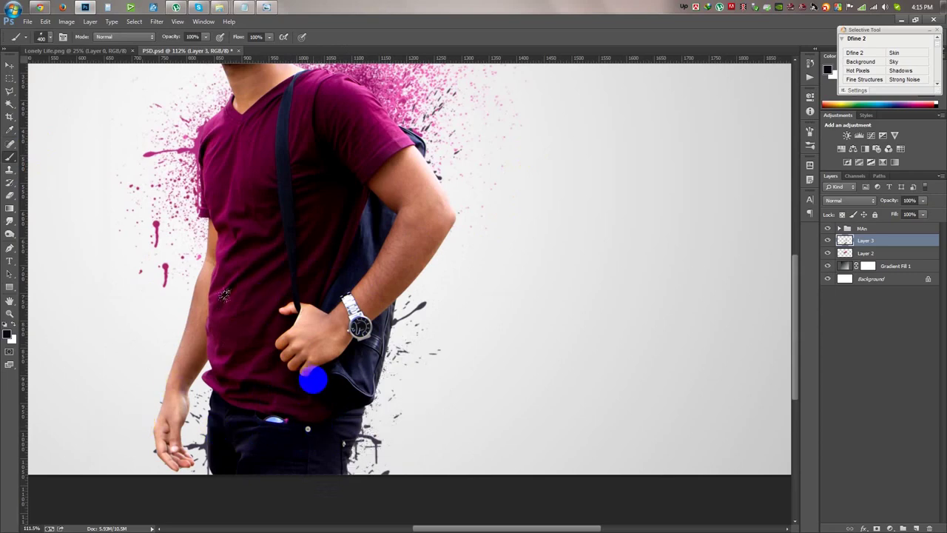
mouse_move(205, 482)
left_mouse_down()
mouse_move(276, 352)
mouse_move(286, 453)
mouse_move(261, 438)
left_mouse_up()
mouse_move(164, 351)
left_mouse_down()
mouse_move(184, 405)
mouse_move(146, 393)
mouse_move(209, 413)
mouse_move(167, 378)
left_mouse_up()
- Add dark splatter behind the man's shoulder
scroll(296, 370, "up", 3)
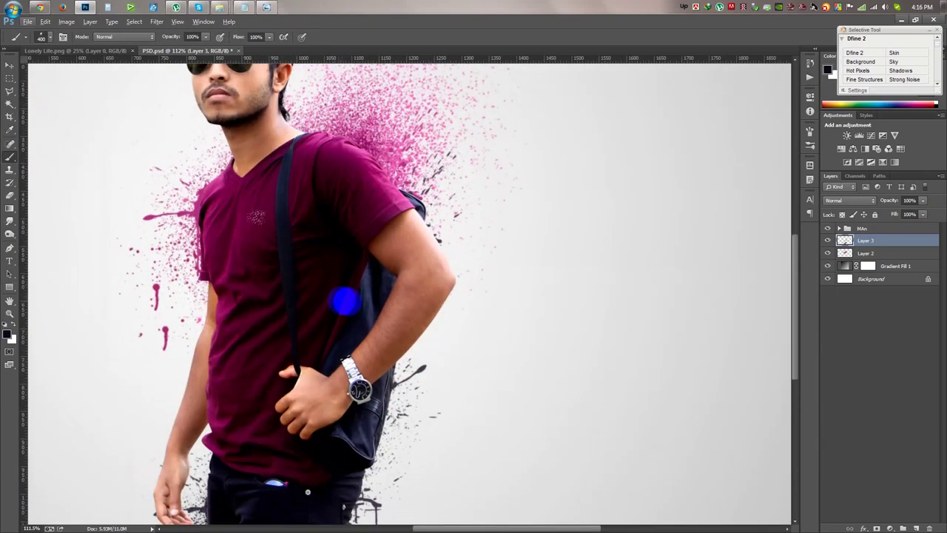
left_click_drag(271, 359, 220, 306)
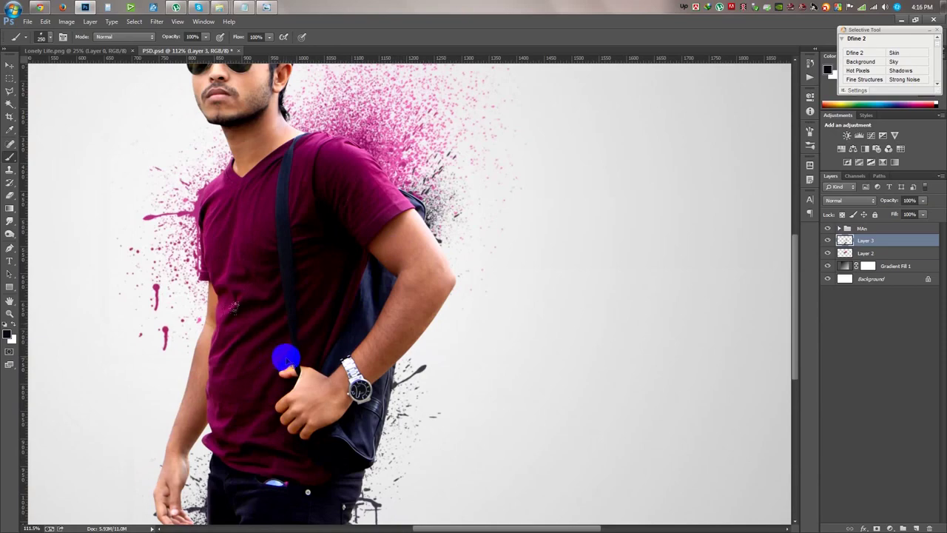
scroll(508, 274, "down", 3)
scroll(508, 274, "up", 2)
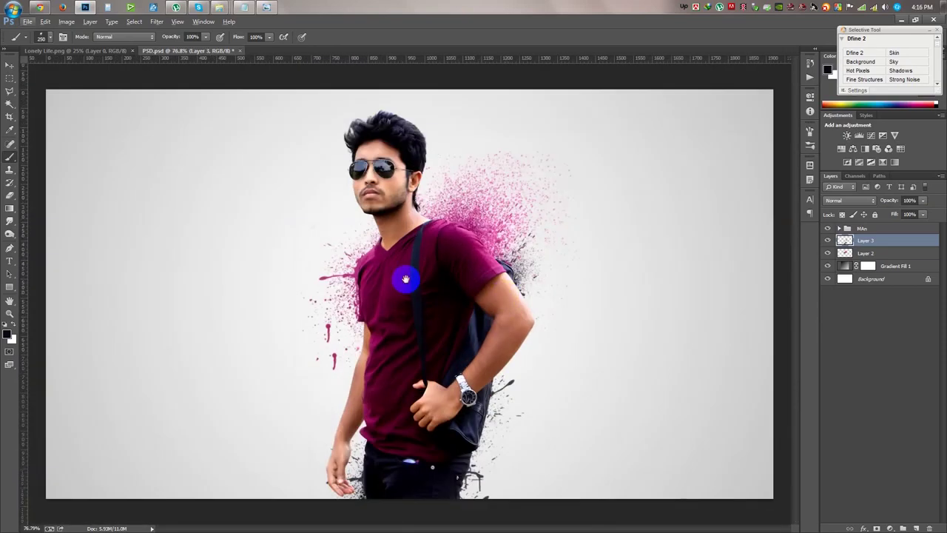
left_click_drag(406, 279, 417, 323)
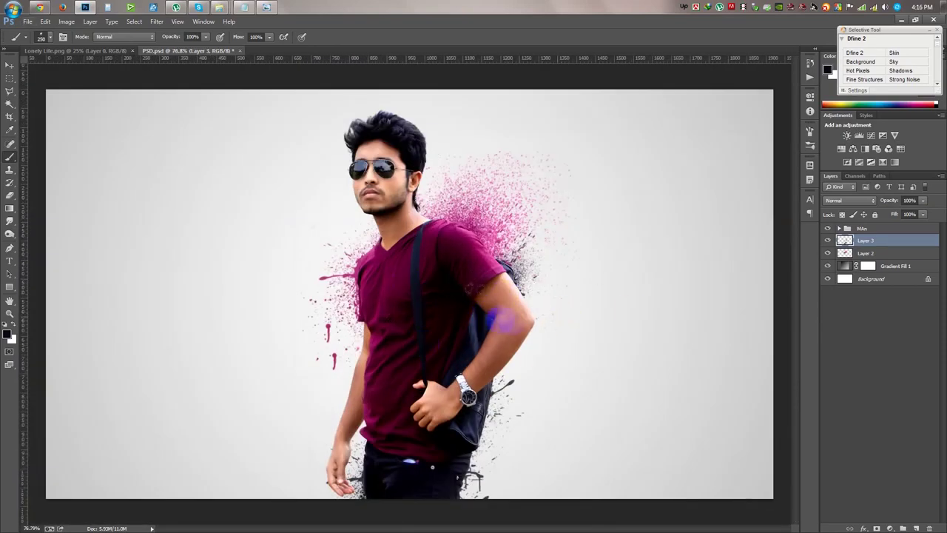
scroll(582, 294, "up", 3)
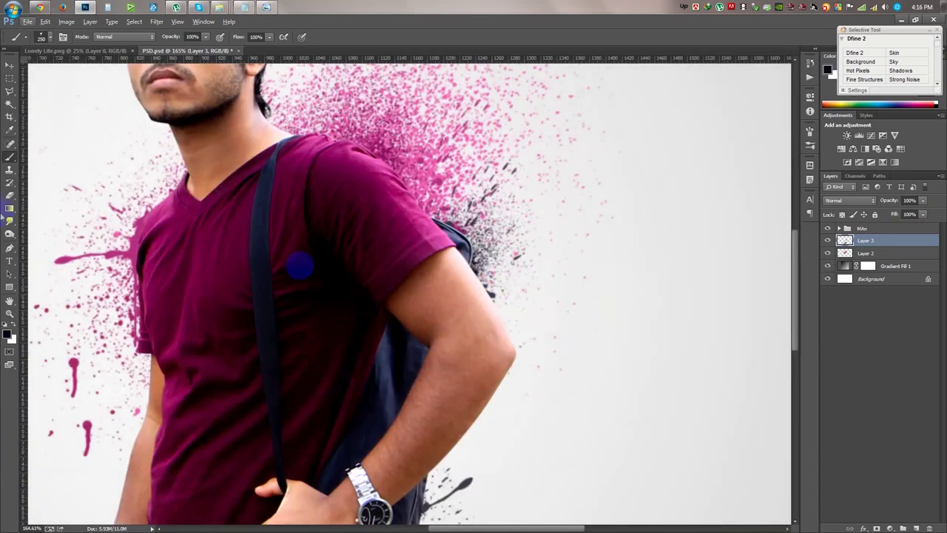
- Sample the arm's skin tone and paint splatter near the forearm and bag
left_click(10, 131)
left_click_drag(402, 247, 482, 287)
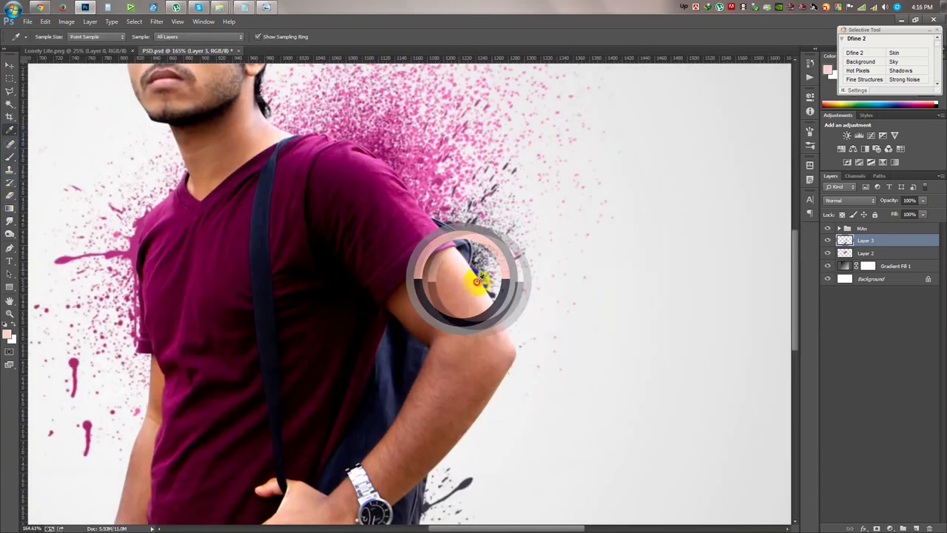
left_click(213, 217)
left_click(9, 158)
right_click(329, 253)
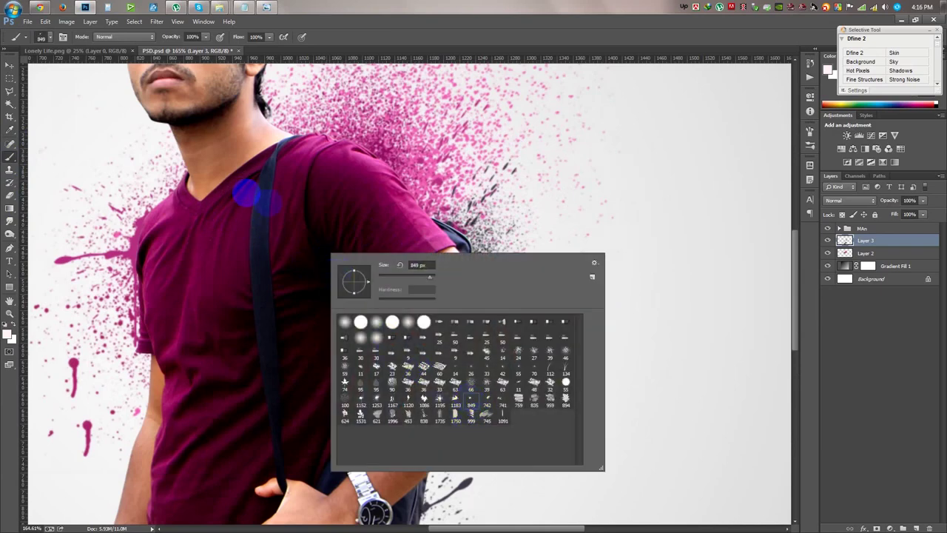
key("Return")
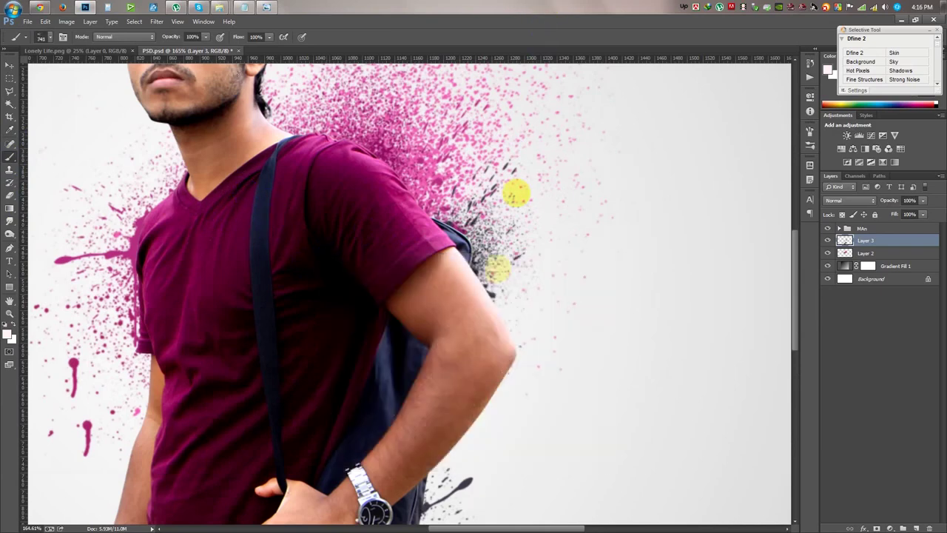
left_click_drag(325, 432, 360, 436)
- Sample a brown arm tone and stamp a brown splatter around the elbow
key("i")
left_click(476, 403)
left_click(10, 157)
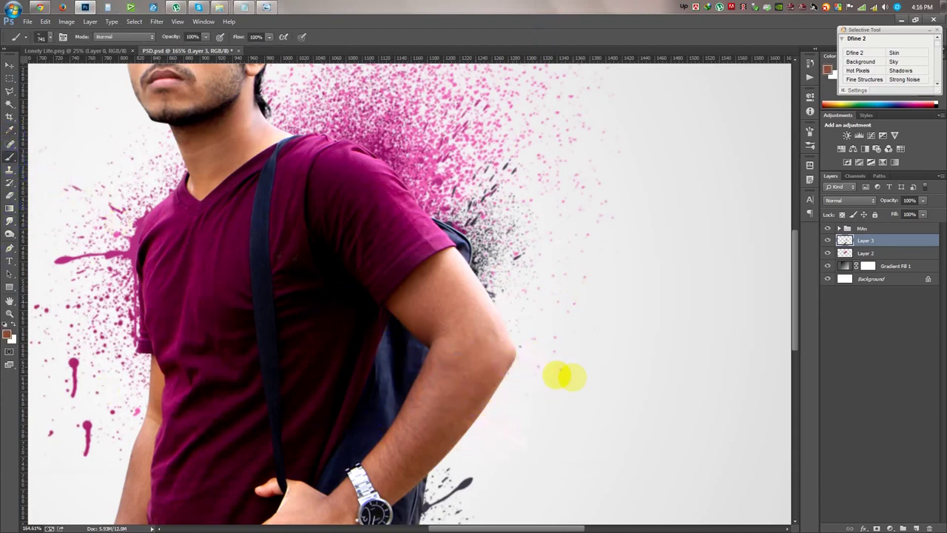
left_click(561, 376)
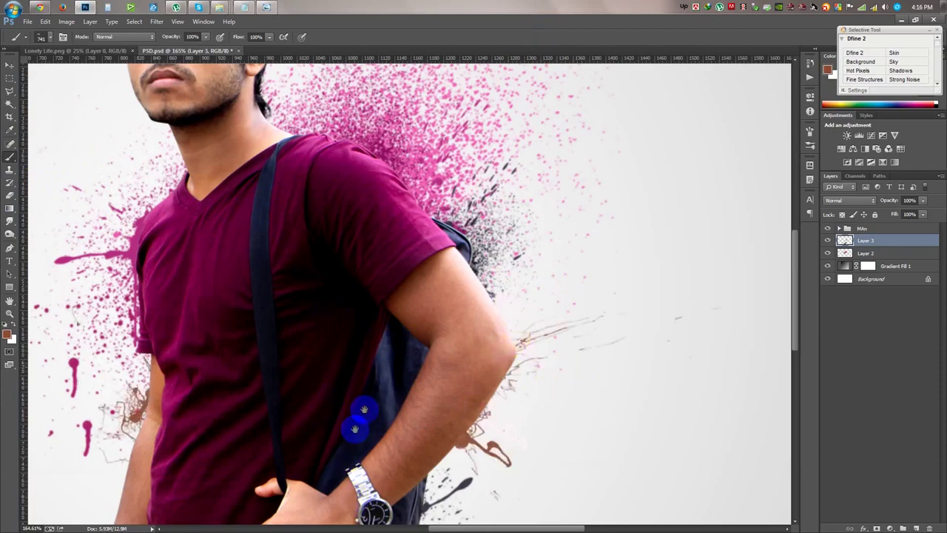
- Rotate the splatter brush angle and stamp a brown splatter by the left hand
left_click_drag(357, 281, 339, 400)
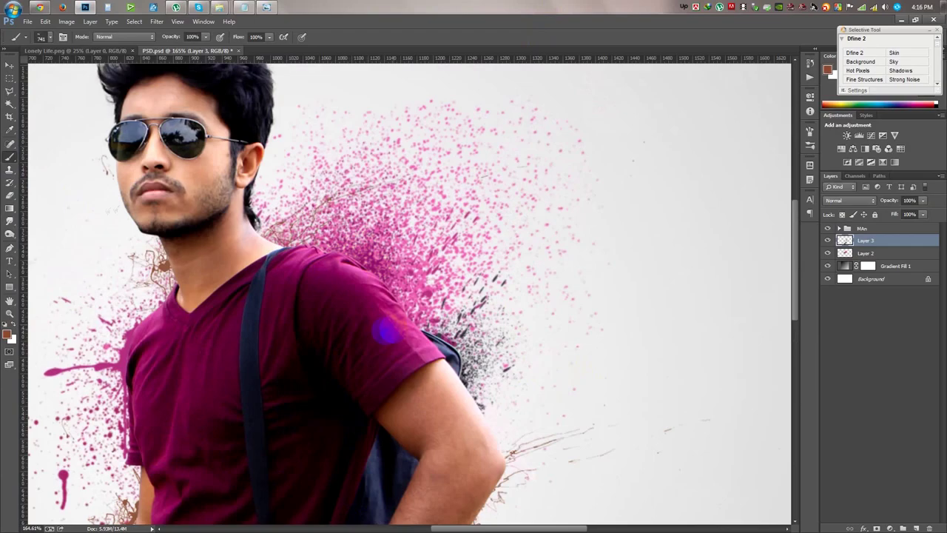
scroll(391, 328, "down", 1)
scroll(363, 343, "down", 2)
scroll(364, 353, "down", 3)
scroll(271, 455, "down", 3)
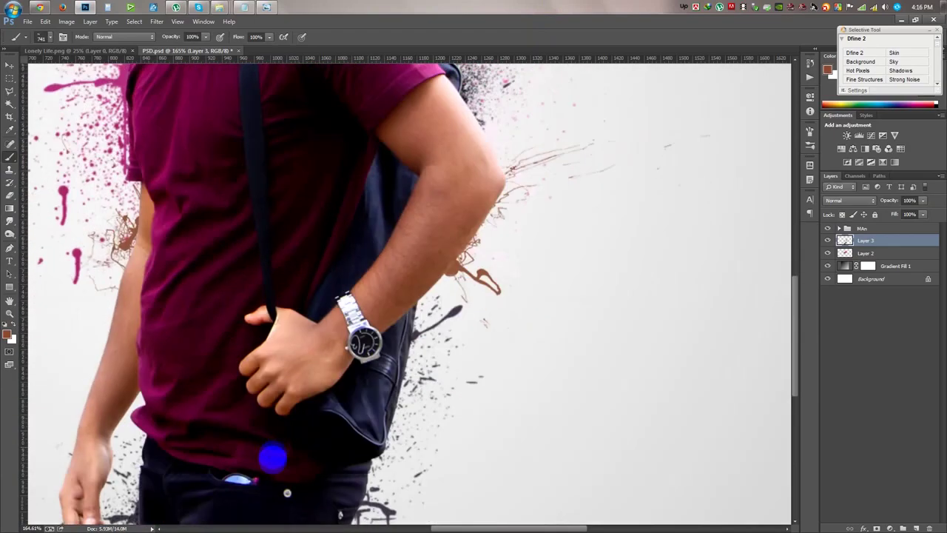
scroll(343, 390, "down", 5)
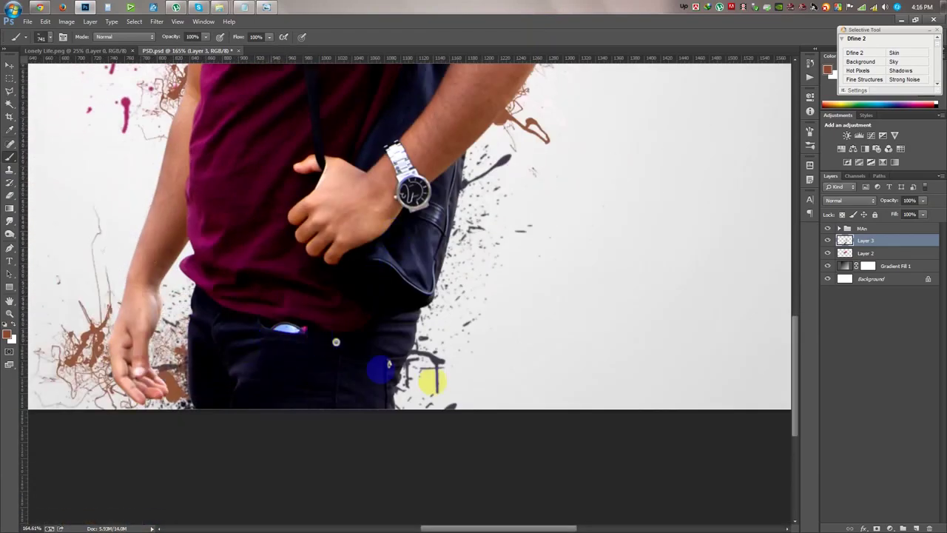
right_click(352, 271)
left_click_drag(376, 276, 370, 272)
left_click(333, 336)
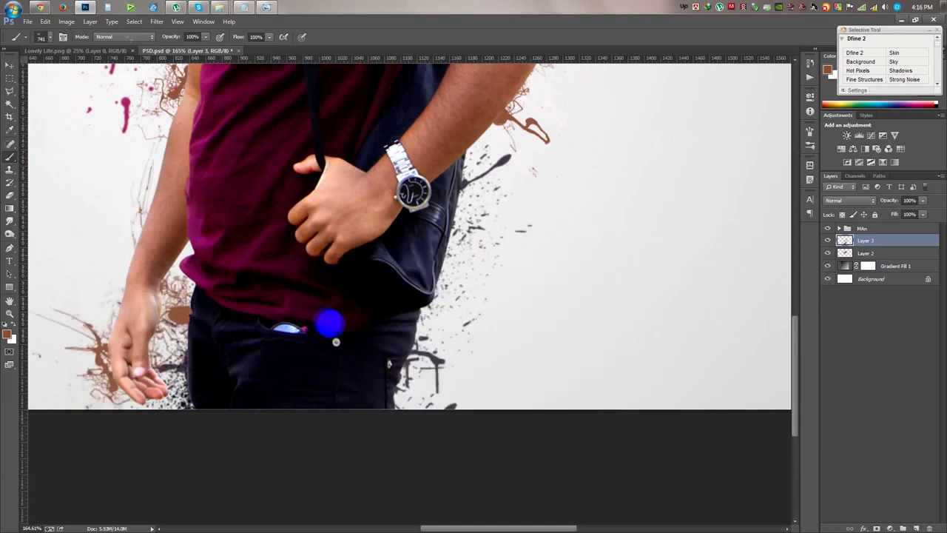
- Sample a light skin tone and choose a brush preset
scroll(320, 326, "up", 3)
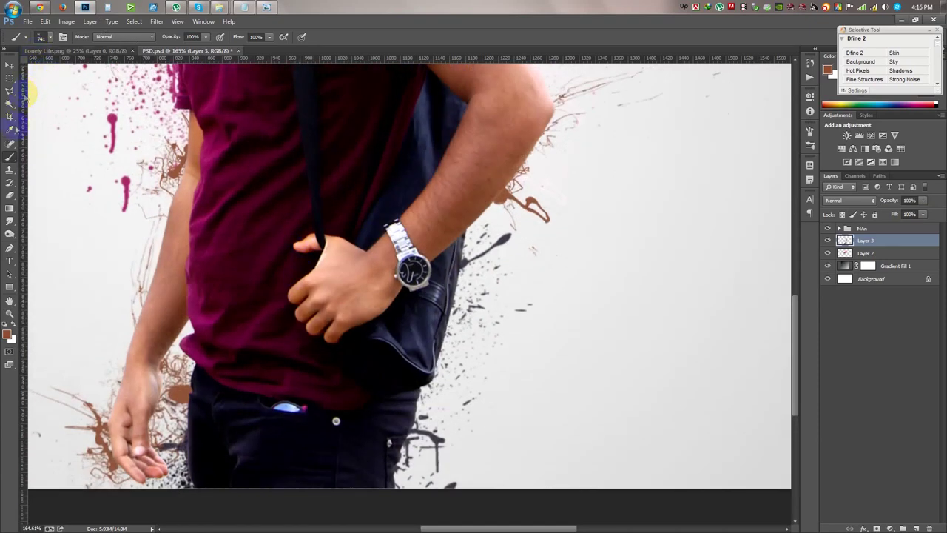
left_click(165, 228, "alt")
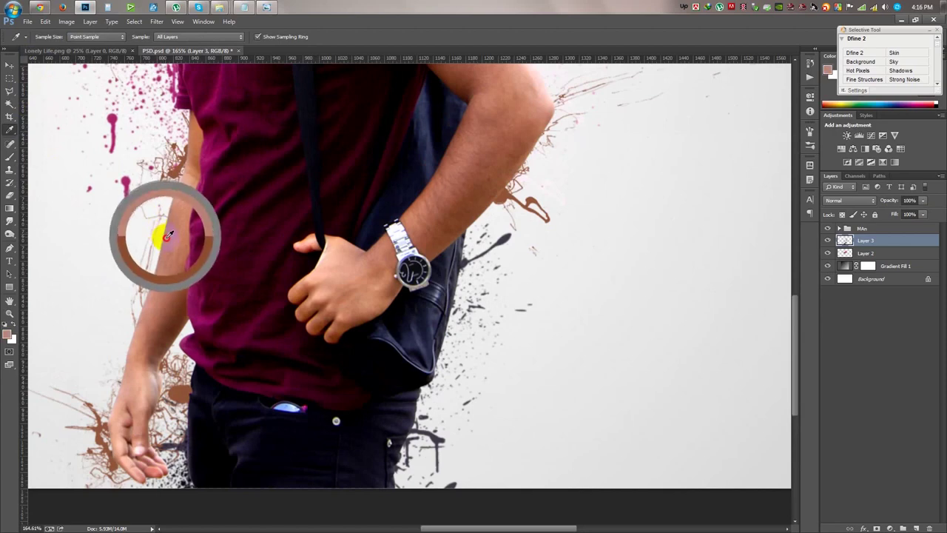
left_click(11, 157)
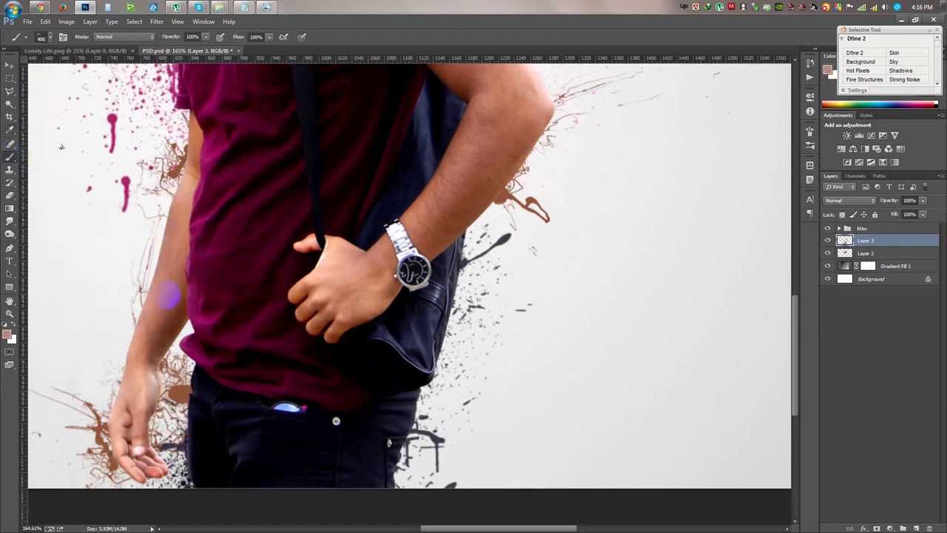
right_click(211, 247)
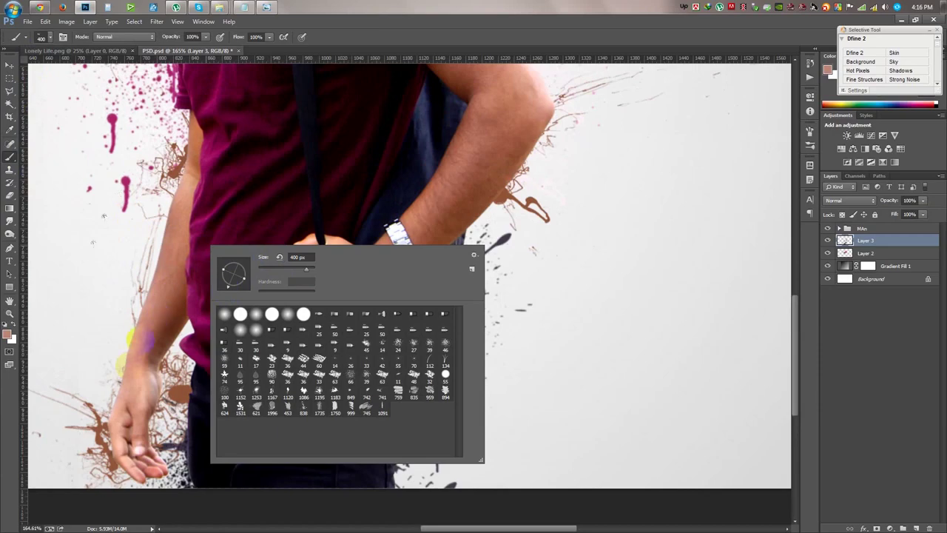
left_click(87, 290)
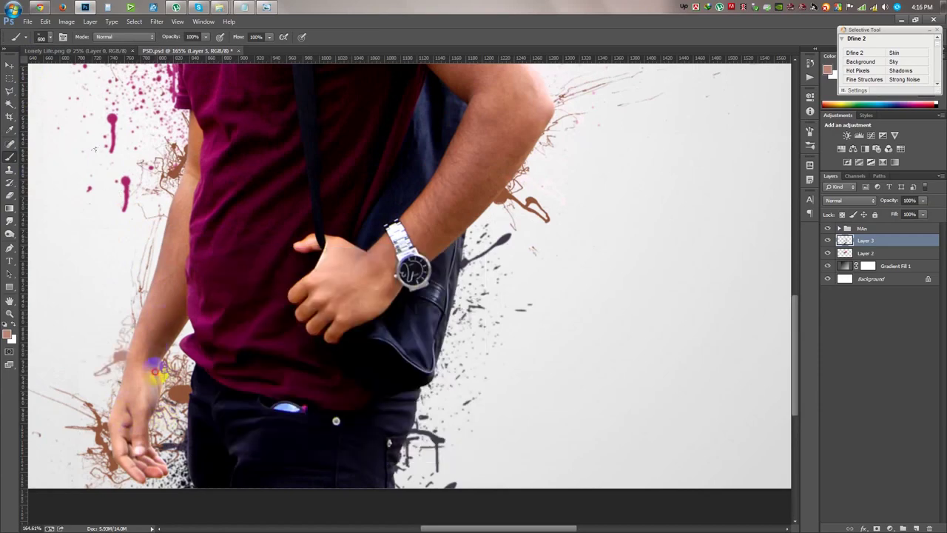
- Sample a light grey from the image as the painting colour
scroll(478, 289, "up", 3)
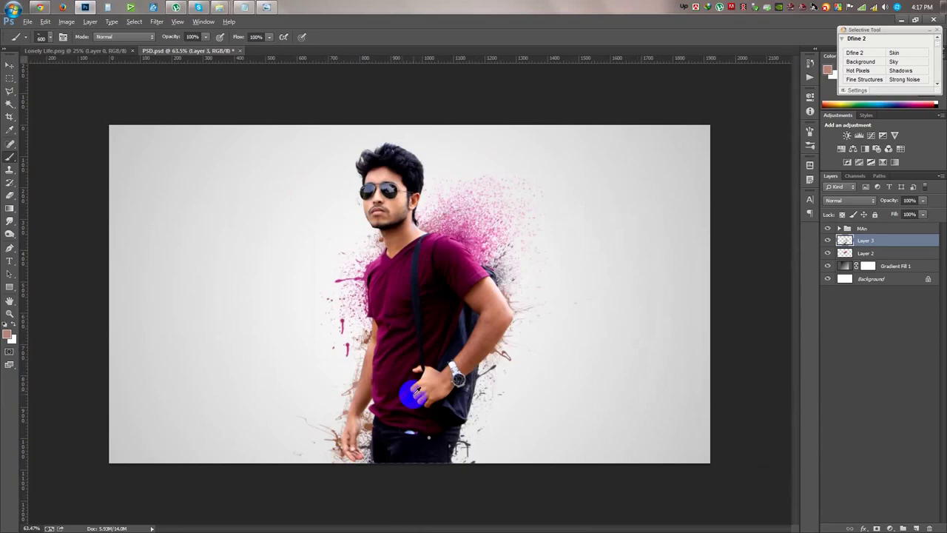
scroll(409, 396, "up", 3)
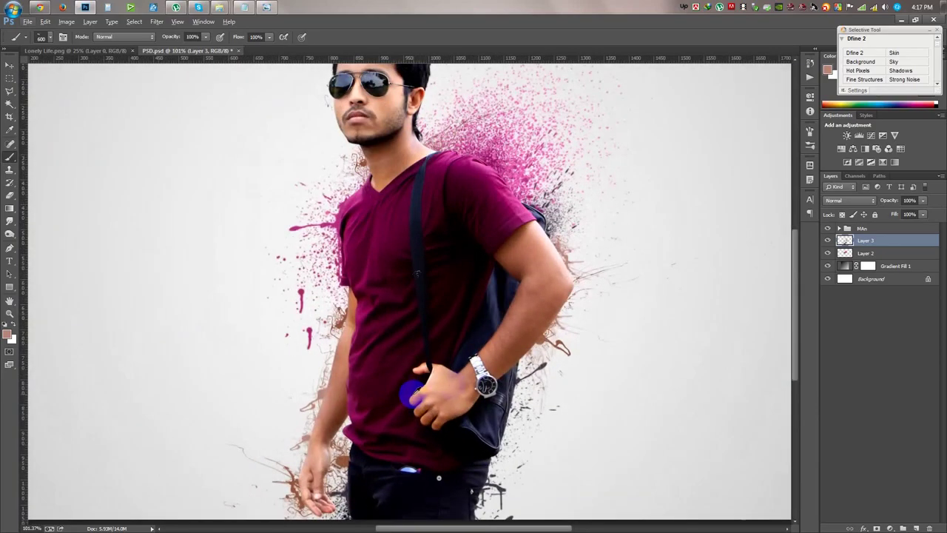
scroll(303, 350, "up", 4)
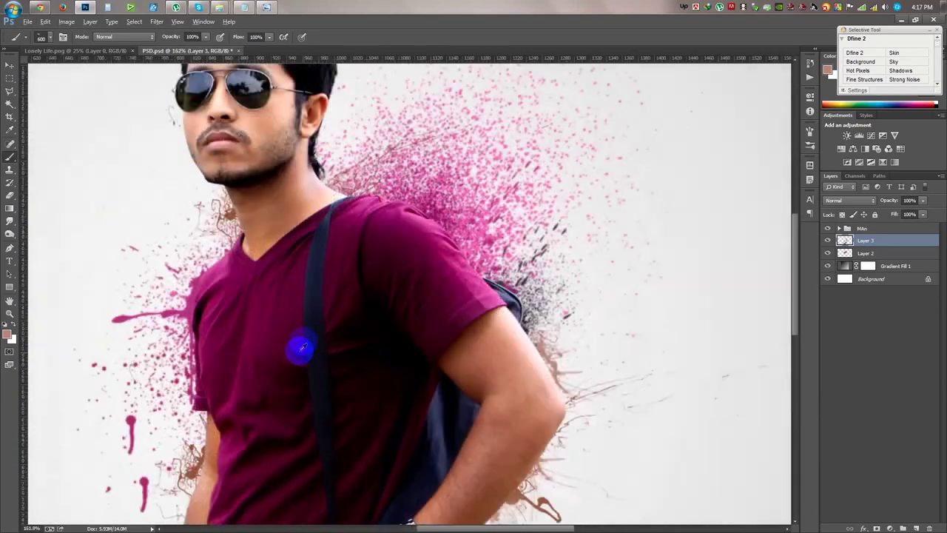
scroll(302, 348, "up", 5)
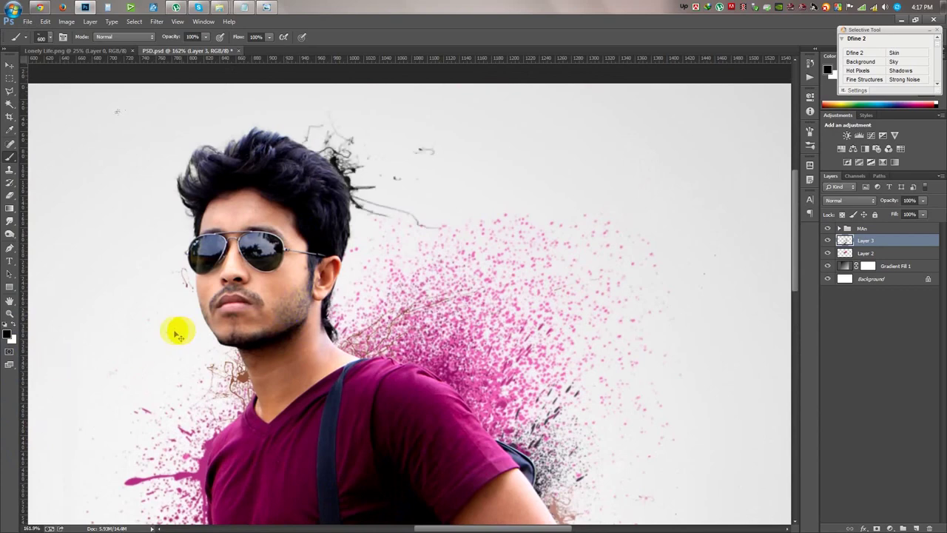
left_click(11, 128)
left_click_drag(296, 185, 338, 169)
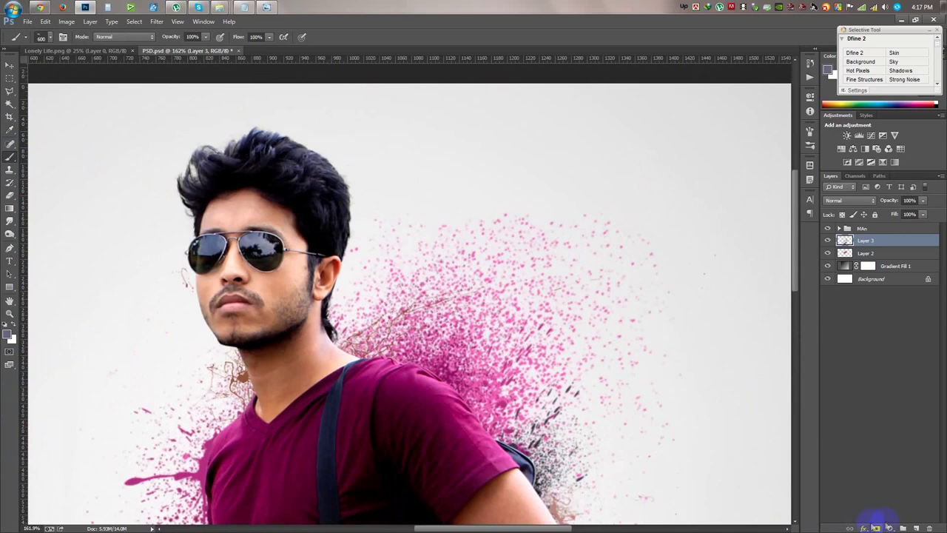
- Add Layer 4 above Layer 3, stamp strands by the head, and sample the dark hair colour
left_click(916, 528)
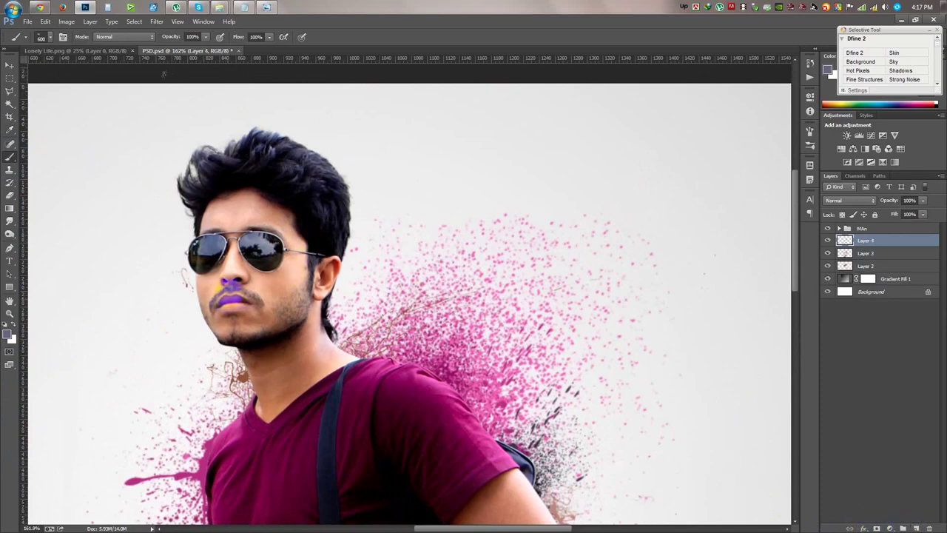
left_click(231, 279)
left_click(310, 337)
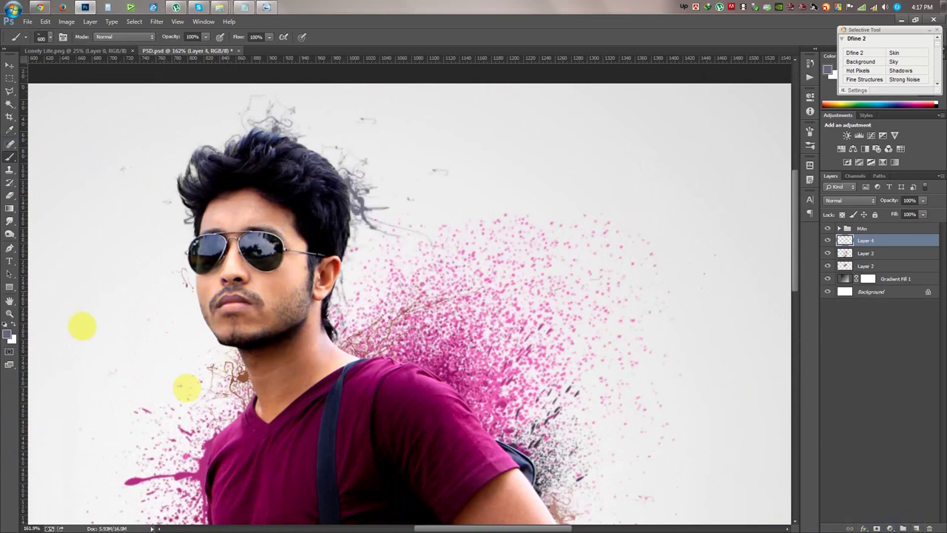
left_click(9, 129)
left_click(317, 185)
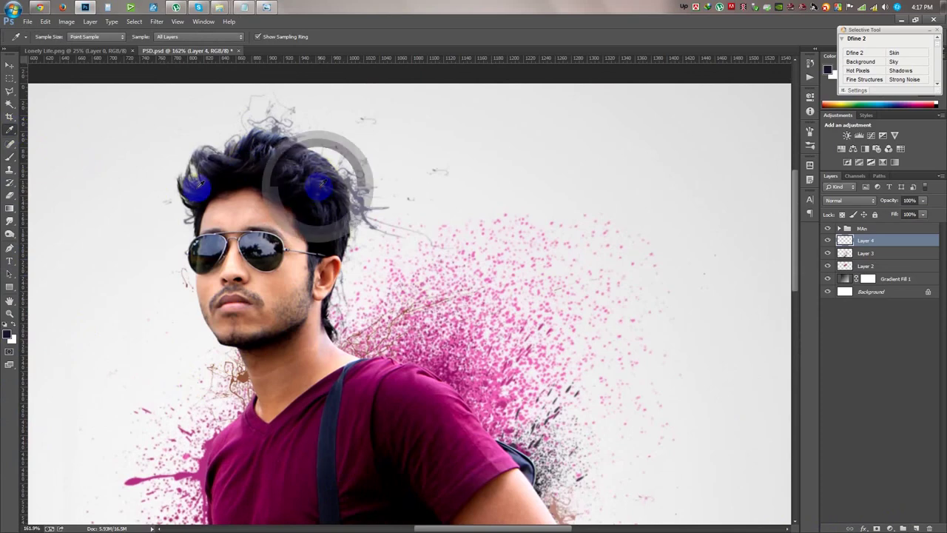
left_click(10, 155)
- Stamp black hair-strand splatters above-left of the head and at the hair's right edge
right_click(311, 288)
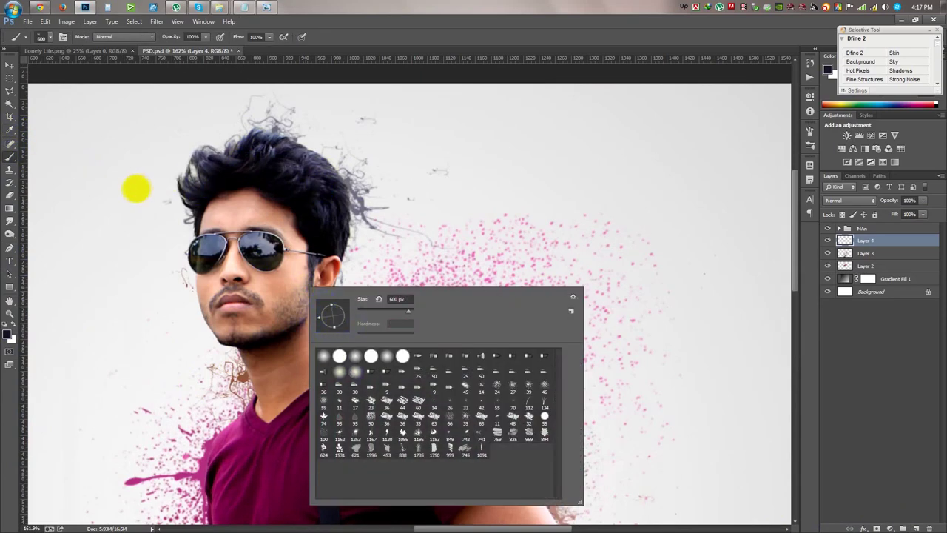
left_click(139, 189)
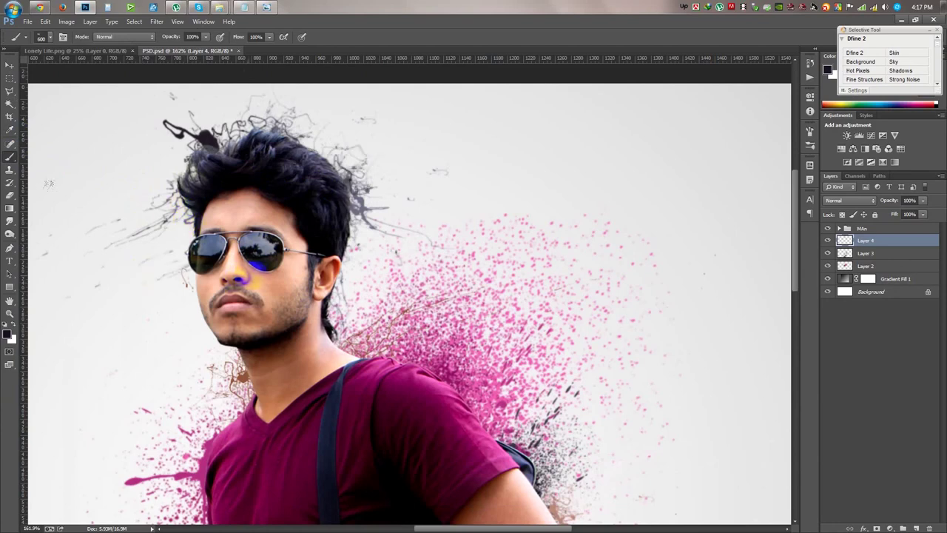
right_click(257, 256)
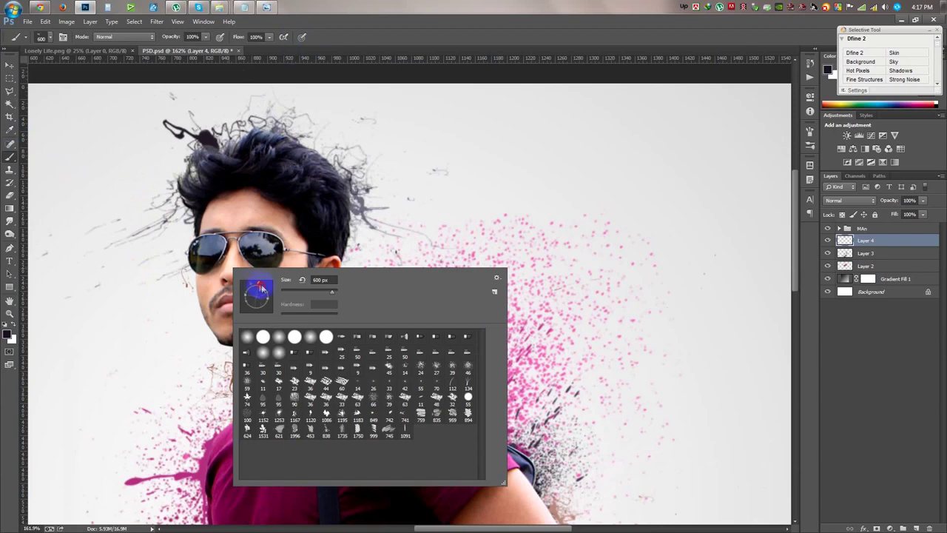
left_click(272, 341)
left_click(353, 142)
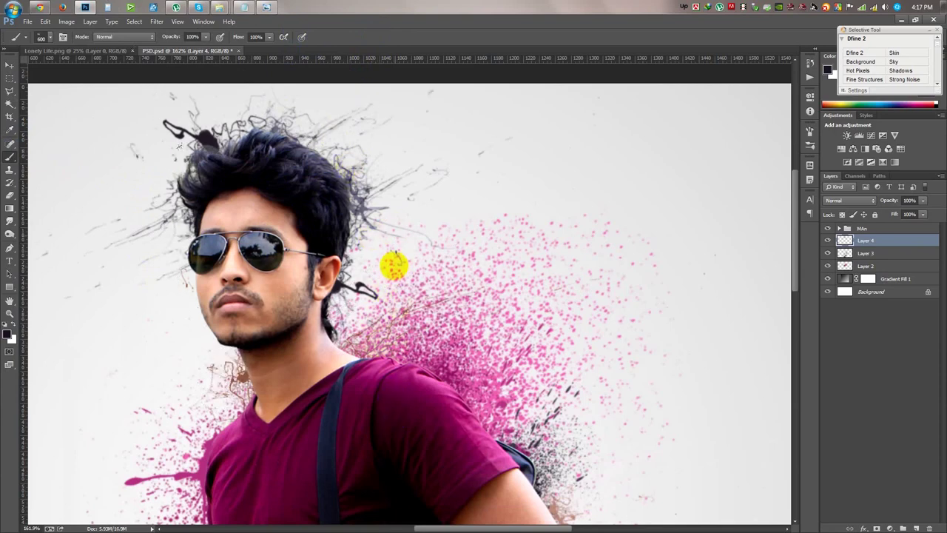
left_click(360, 170)
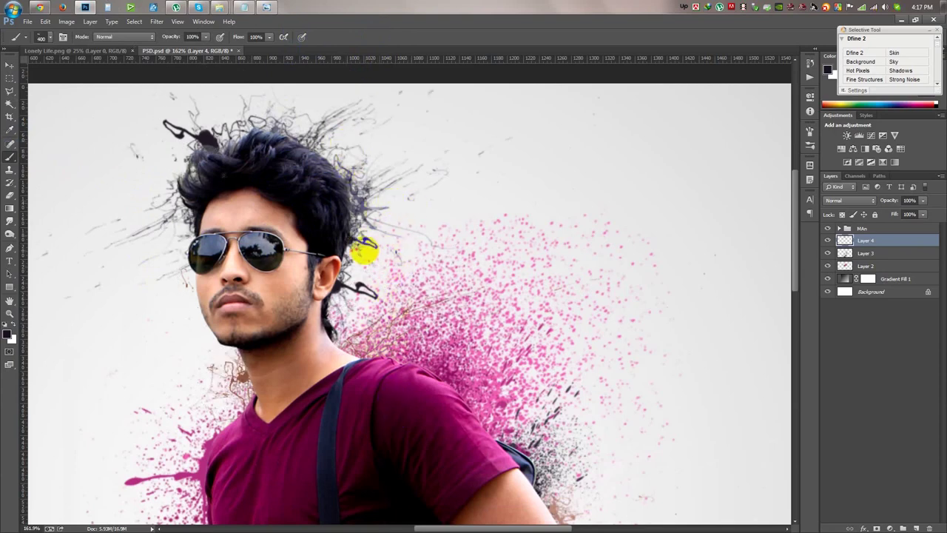
- Zoom in and out to review the hair strands, then ready the Eyedropper
scroll(363, 239, "down", 5)
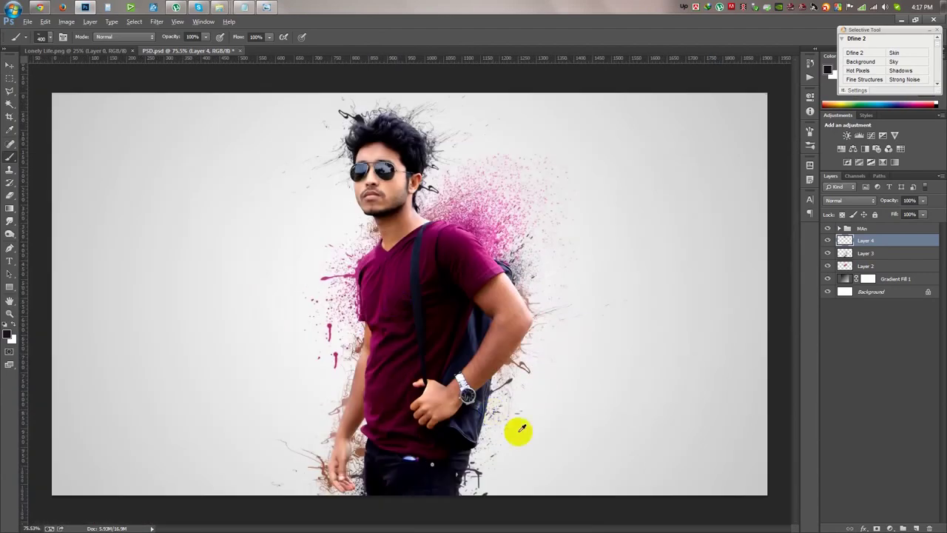
scroll(518, 434, "up", 4)
scroll(472, 443, "up", 2)
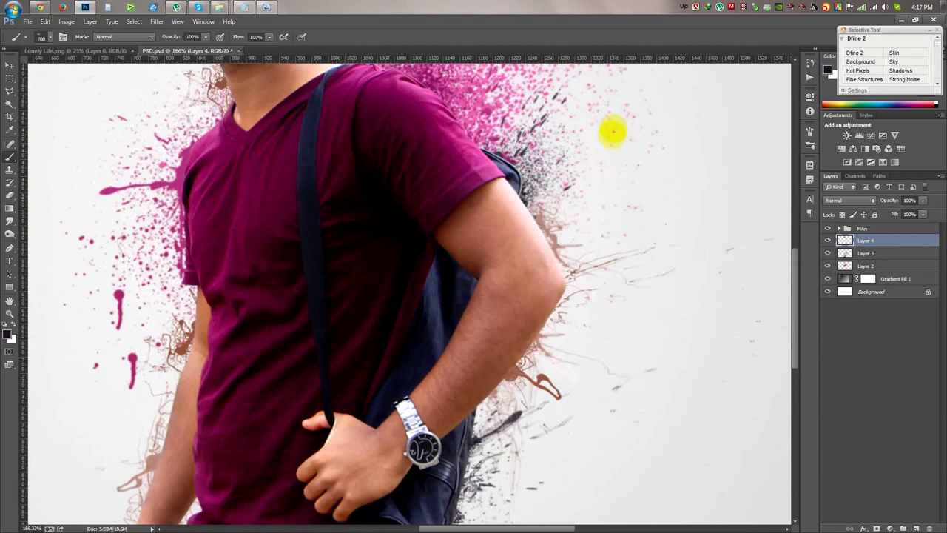
scroll(428, 186, "down", 3)
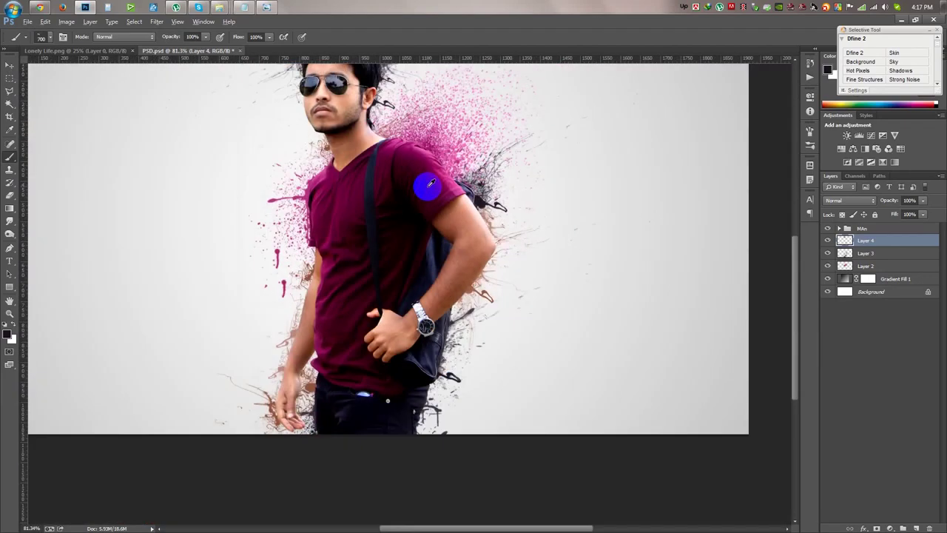
scroll(427, 186, "down", 1)
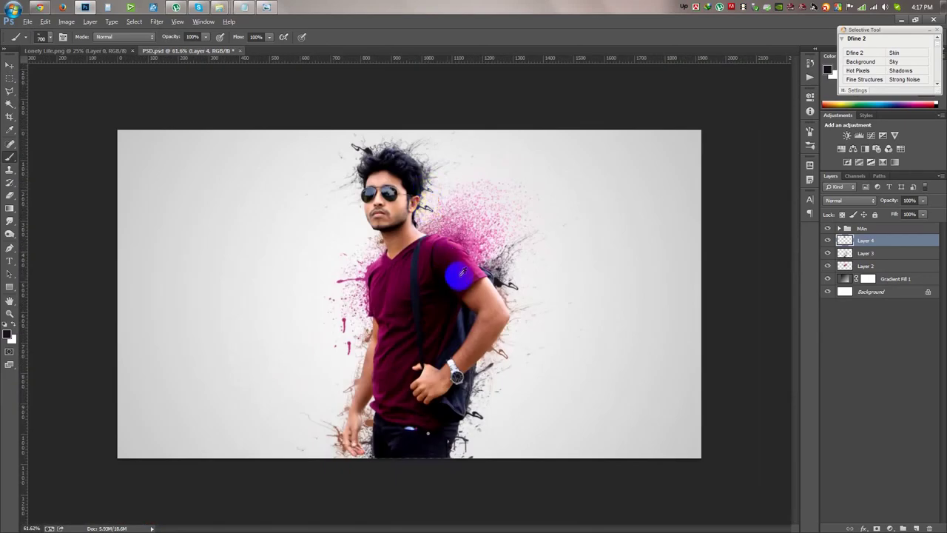
scroll(458, 277, "up", 2)
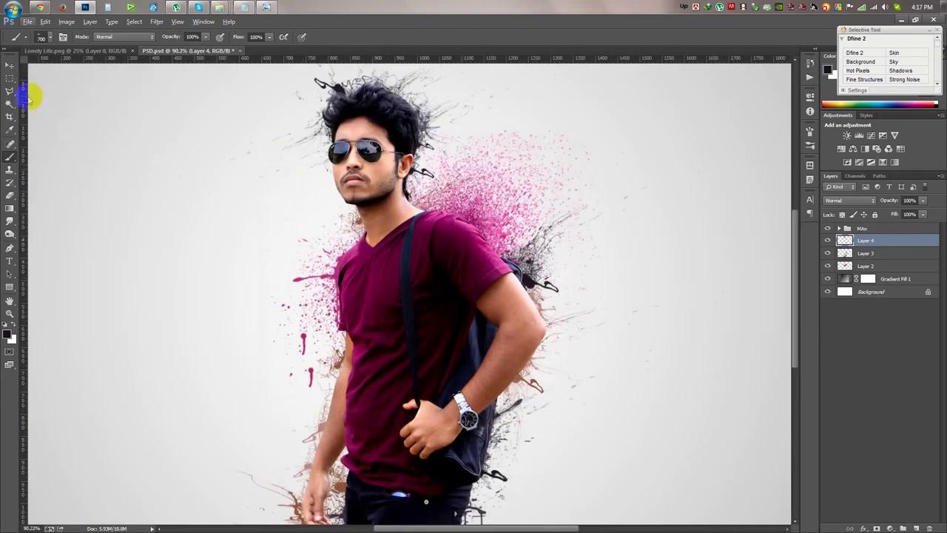
left_click(9, 129)
- Sample the shirt maroon, enlarge the brush to 1100 px, and try maroon splatters left of the shirt and head
left_click(348, 309)
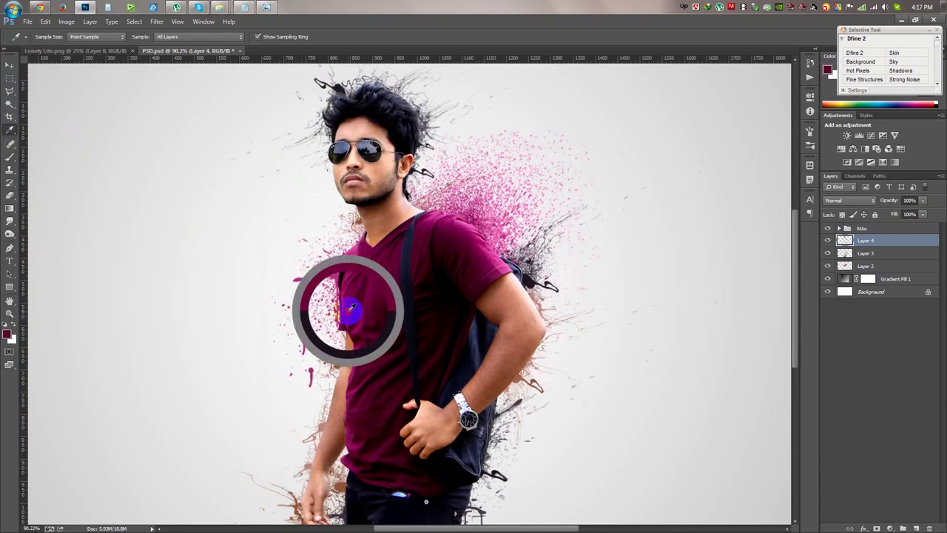
left_click(9, 156)
key("bracketright")
key("bracketright")
key("bracketright")
left_click(484, 389)
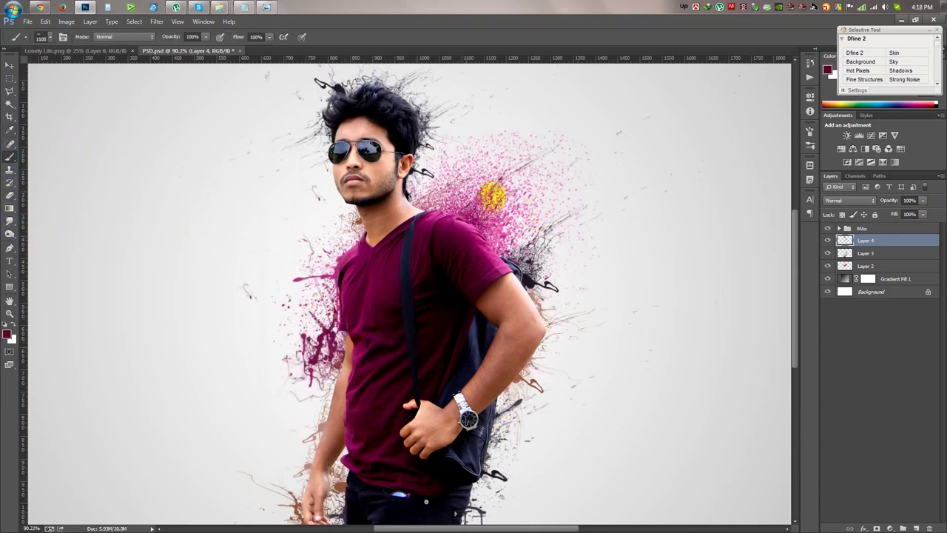
left_click(466, 235)
key("ctrl+z")
left_click(467, 237)
key("ctrl+z")
left_click(478, 234)
key("ctrl+z")
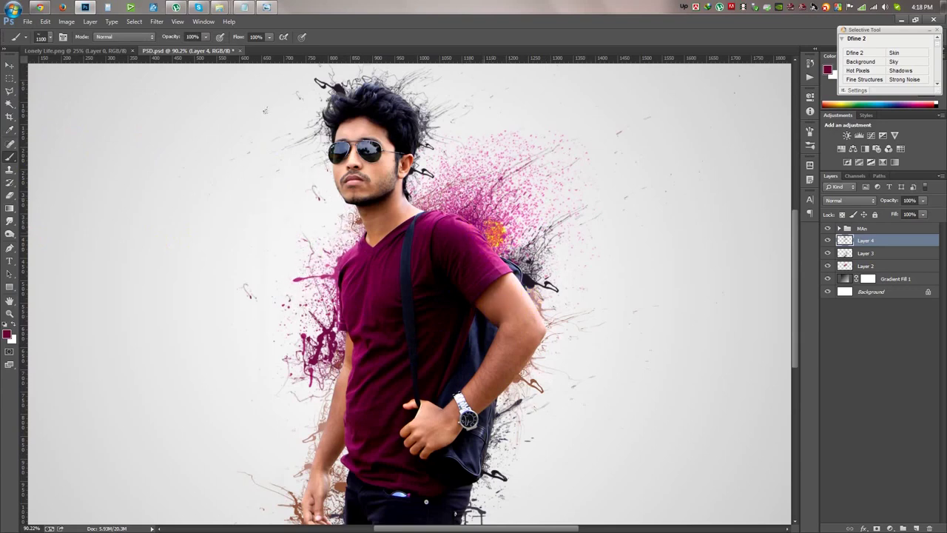
- Sample pink from the spray and paint pink splatter around the left shoulder and chest
left_click(10, 131)
left_click(344, 249)
left_click(10, 157)
left_click(262, 97)
scroll(548, 342, "down", 2)
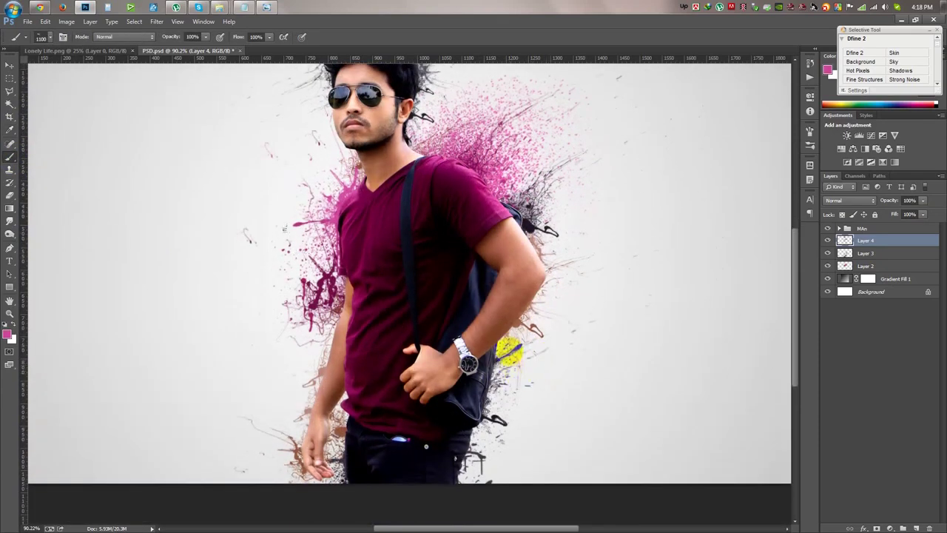
right_click(458, 285)
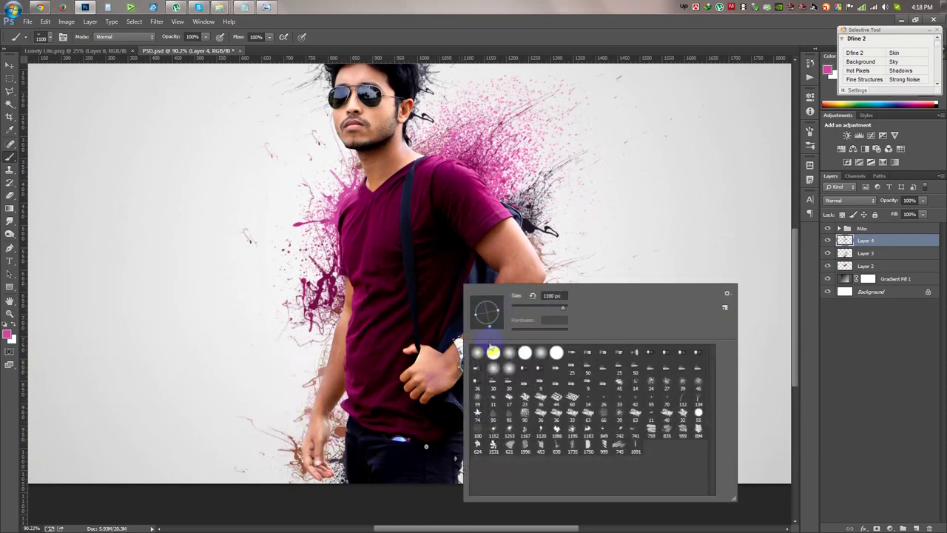
left_click(393, 491)
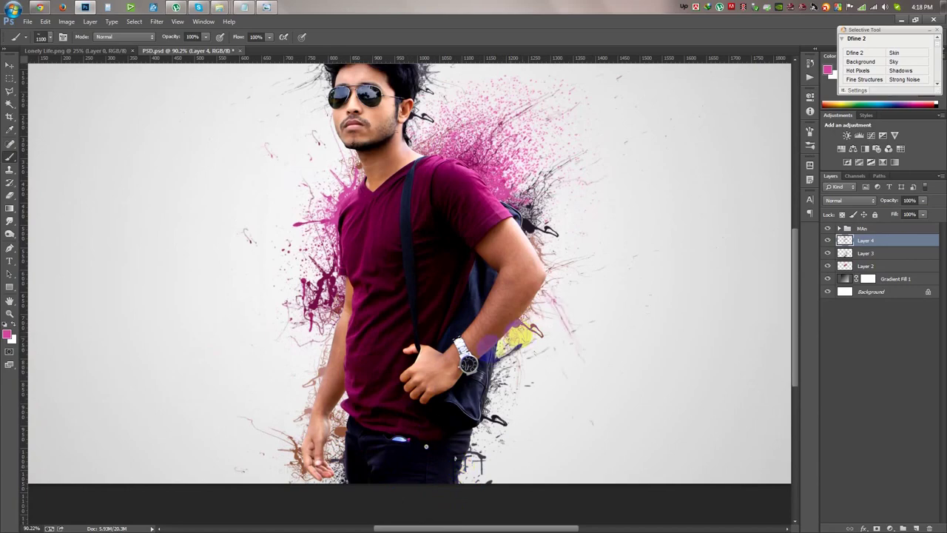
- Fit the whole image on screen and switch to the Move tool
key("ctrl+minus")
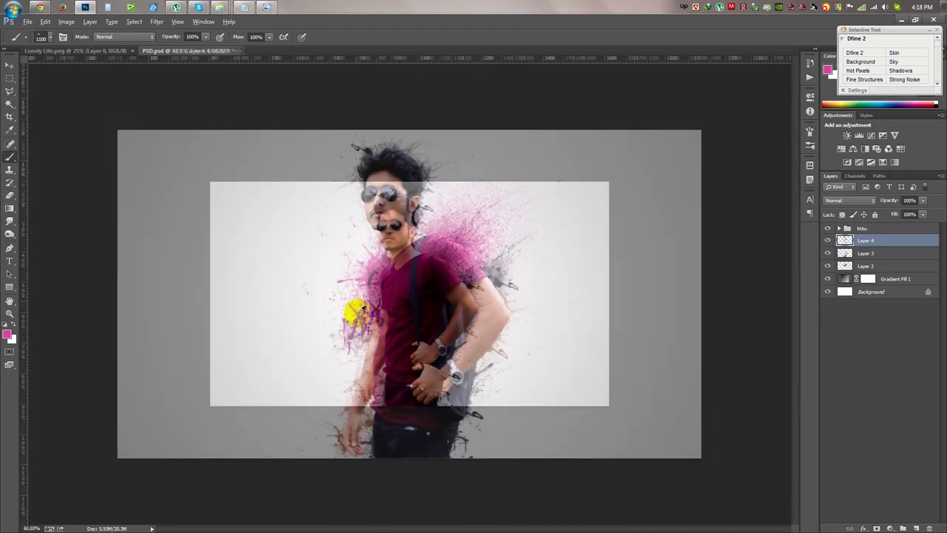
key("ctrl+0")
left_click(9, 65)
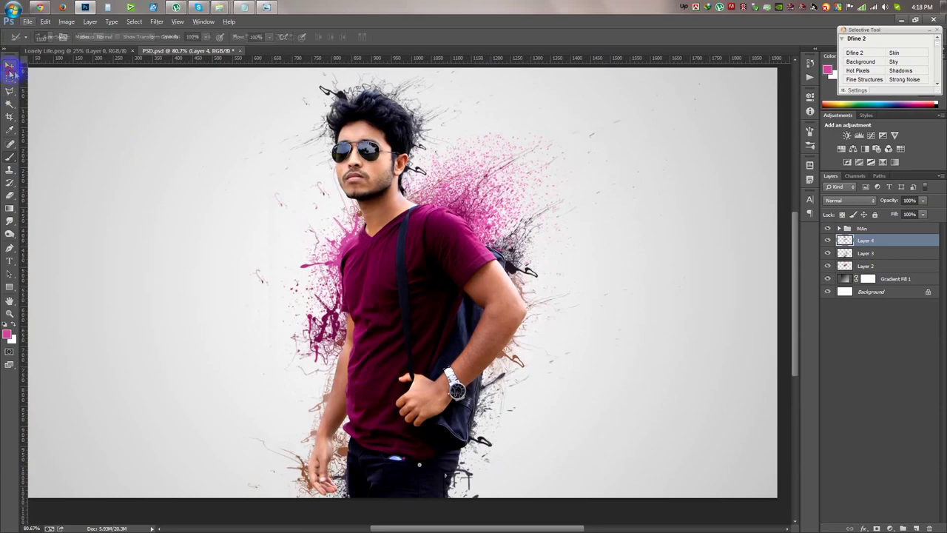
key("ctrl+minus")
key("ctrl+0")
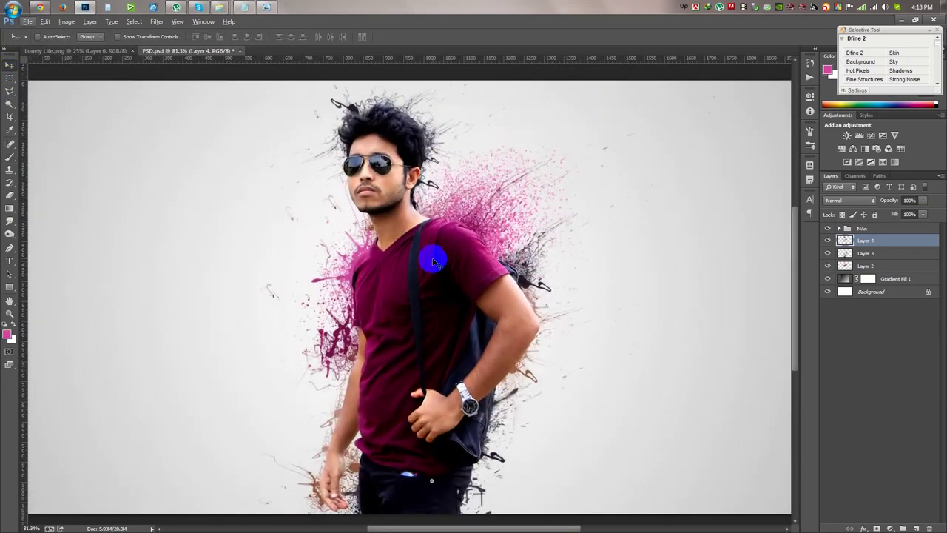
scroll(434, 260, "up", 2)
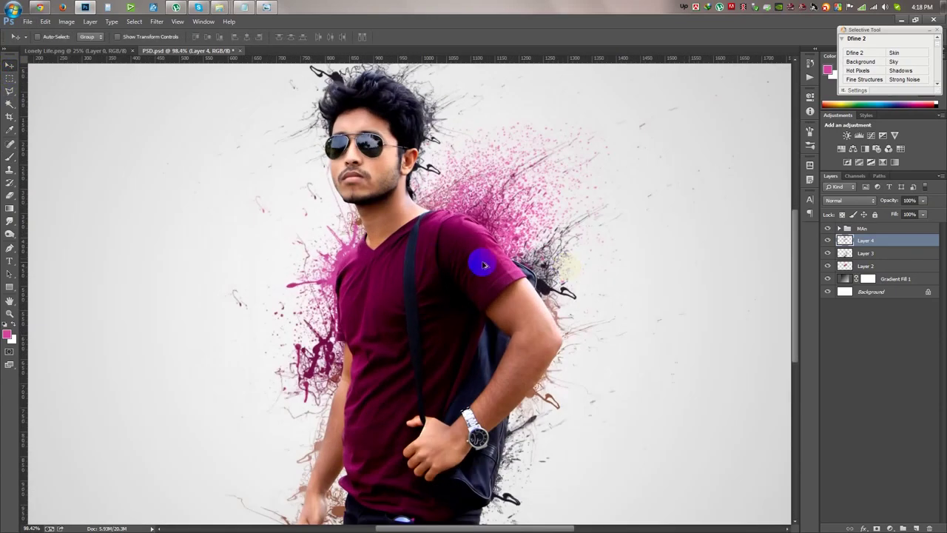
- Select the MAn group and add a layer mask to it
left_click(886, 230)
left_click_drag(655, 260, 579, 249)
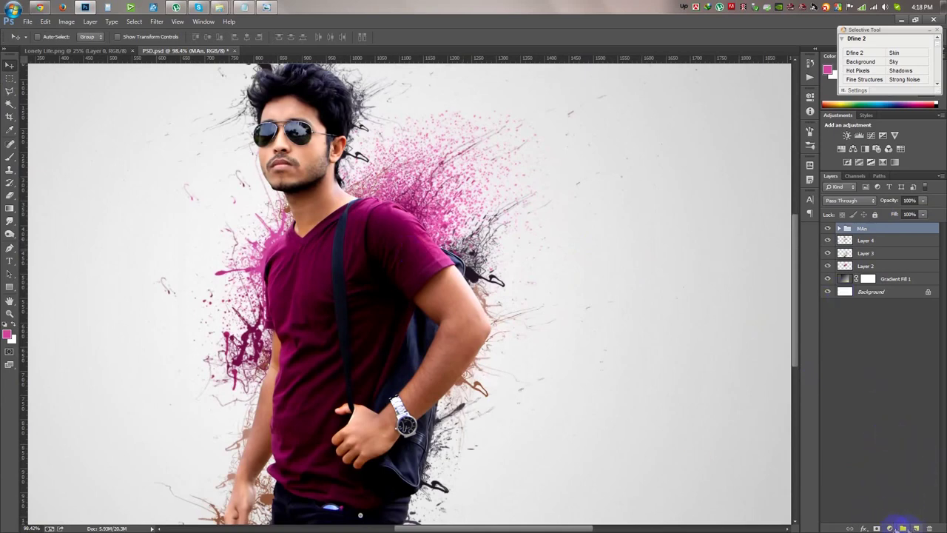
left_click(876, 528)
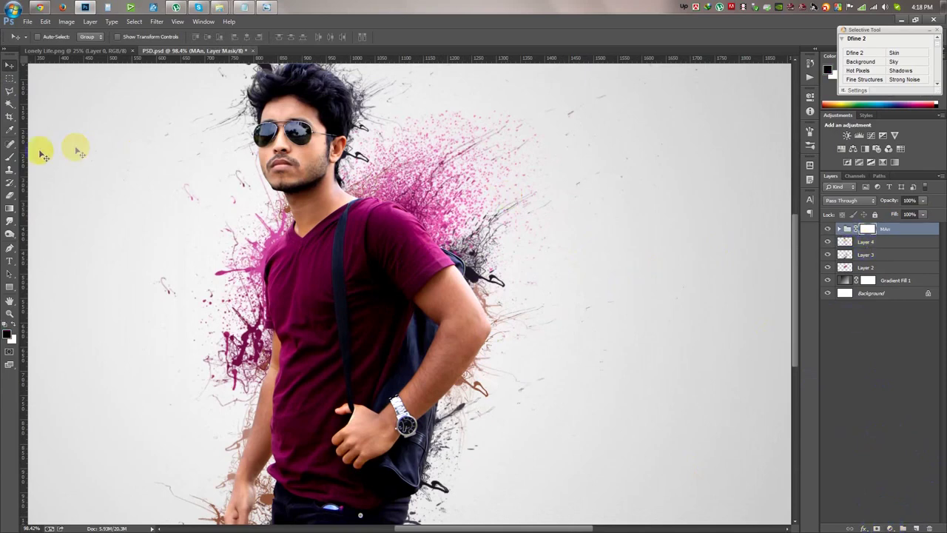
- Paint black on the MAn mask to punch splatter holes into the forearm and elbow, shrinking the brush to 700
key("b")
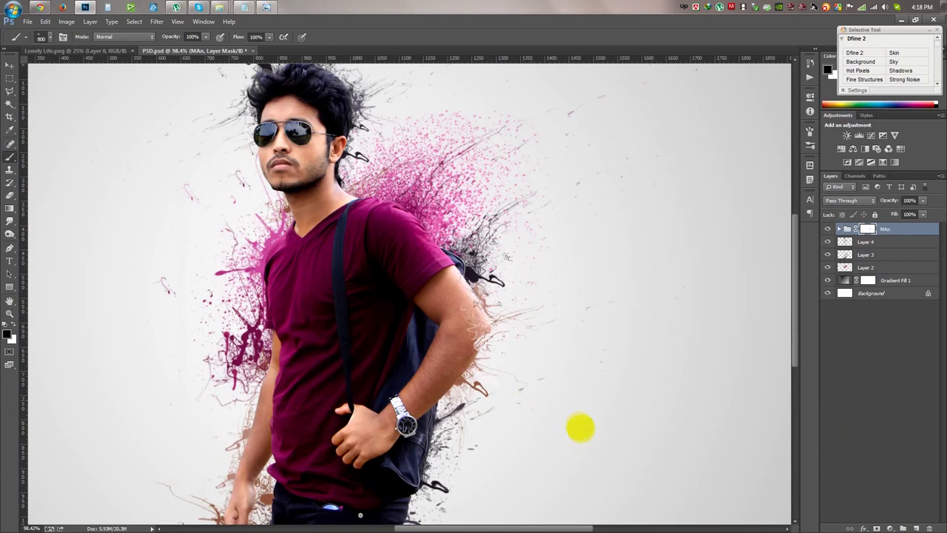
left_click_drag(429, 407, 470, 290)
key("[")
scroll(449, 197, "up", 1)
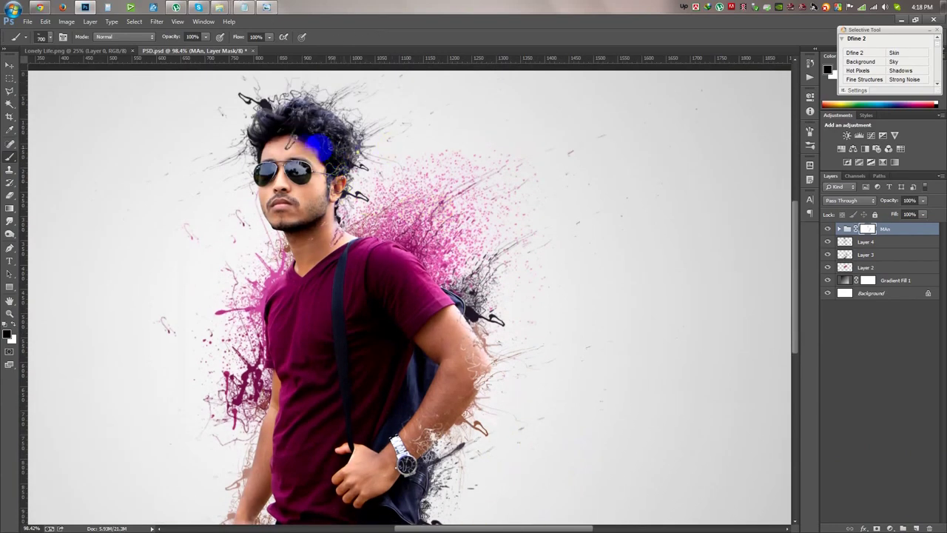
scroll(296, 354, "down", 1)
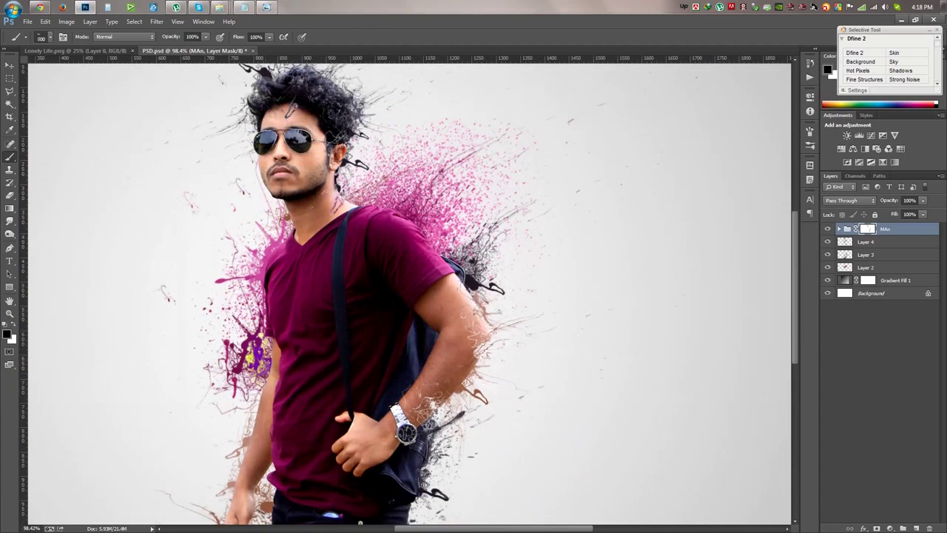
scroll(177, 393, "down", 1)
scroll(264, 444, "down", 2)
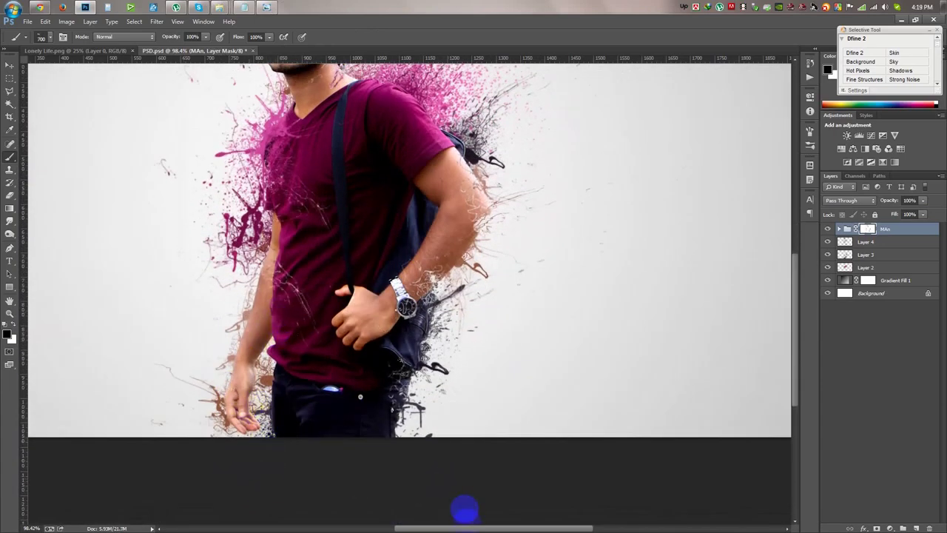
- Enlarge the brush to 900 and choose the 1253 px splatter brush preset
key("bracketright")
key("bracketright")
right_click(461, 318)
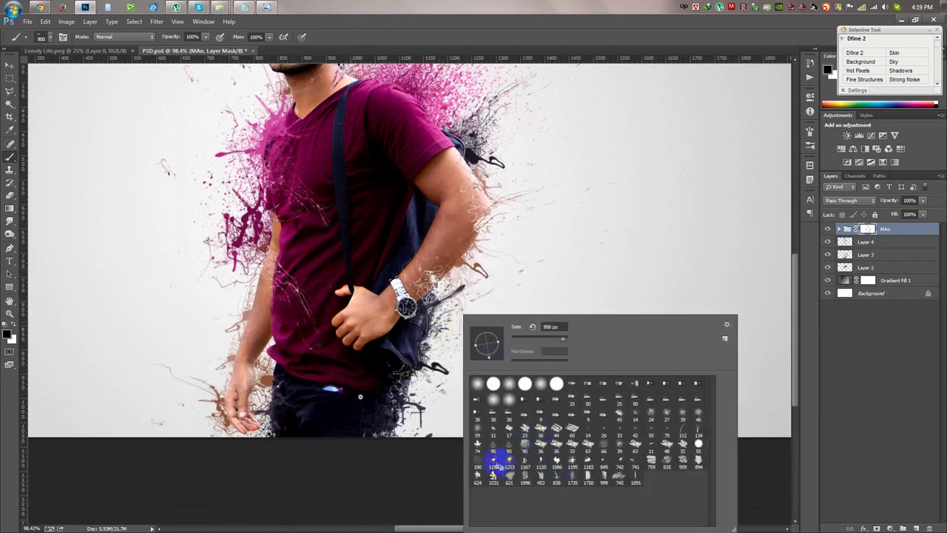
left_click(510, 460)
left_click(491, 196)
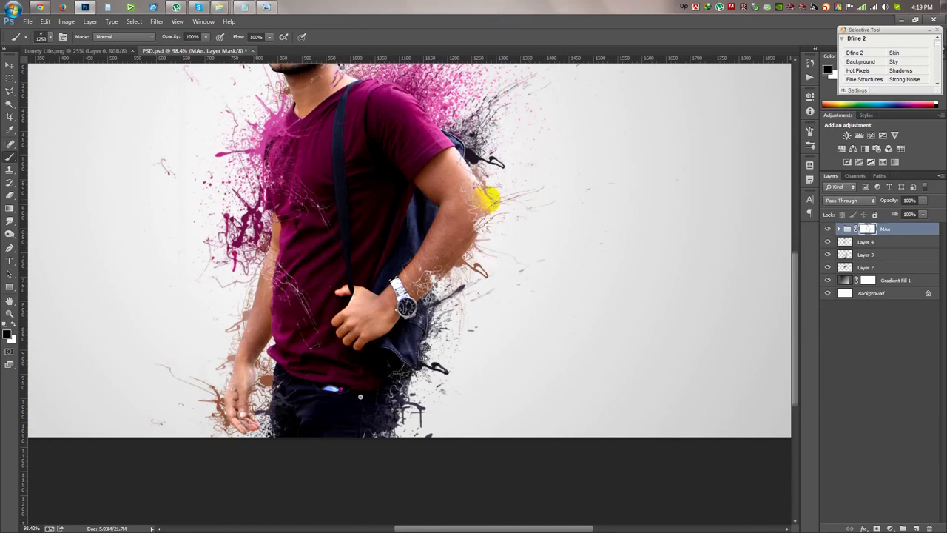
- Paint splatter holes over the man's jeans, arm and backpack edge on the MAn mask
scroll(439, 184, "up", 3)
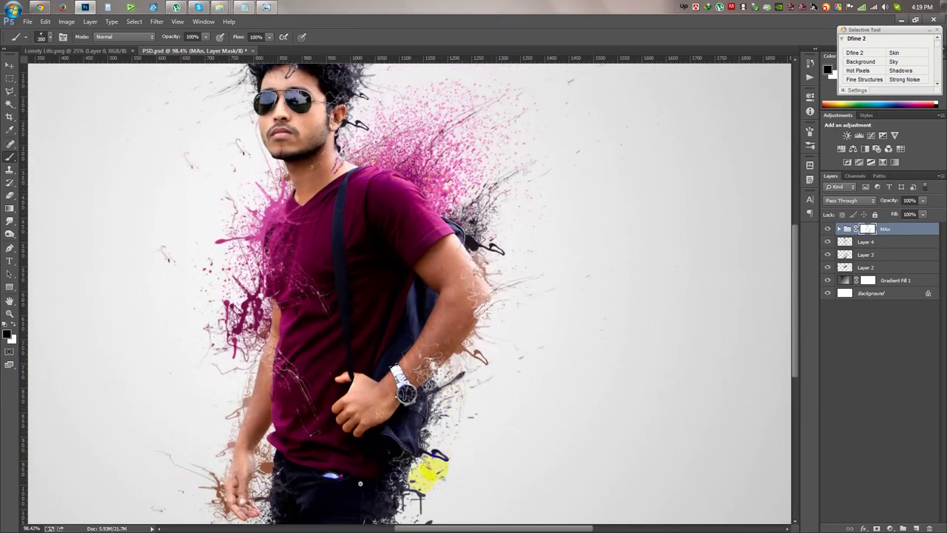
scroll(562, 359, "down", 1)
scroll(550, 375, "down", 2)
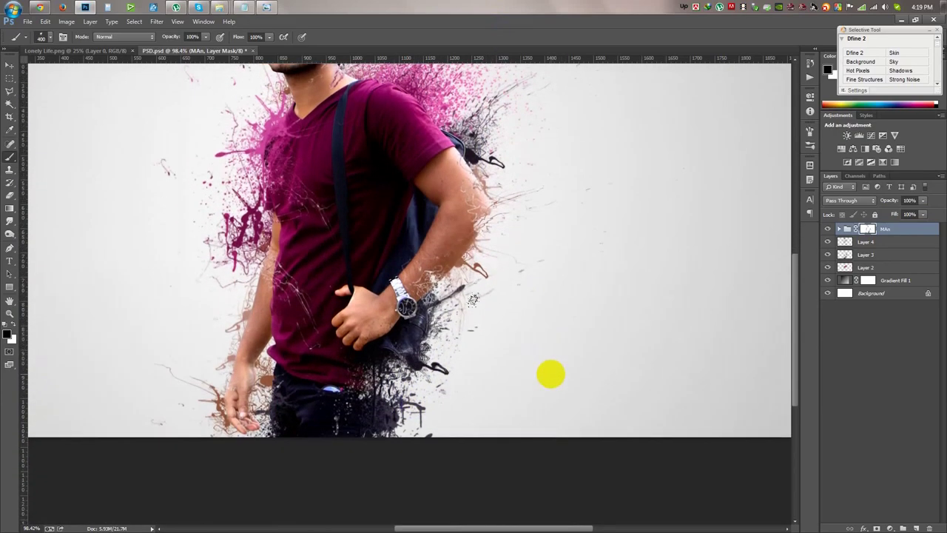
mouse_move(289, 421)
left_mouse_down()
mouse_move(328, 469)
mouse_move(237, 296)
left_mouse_up()
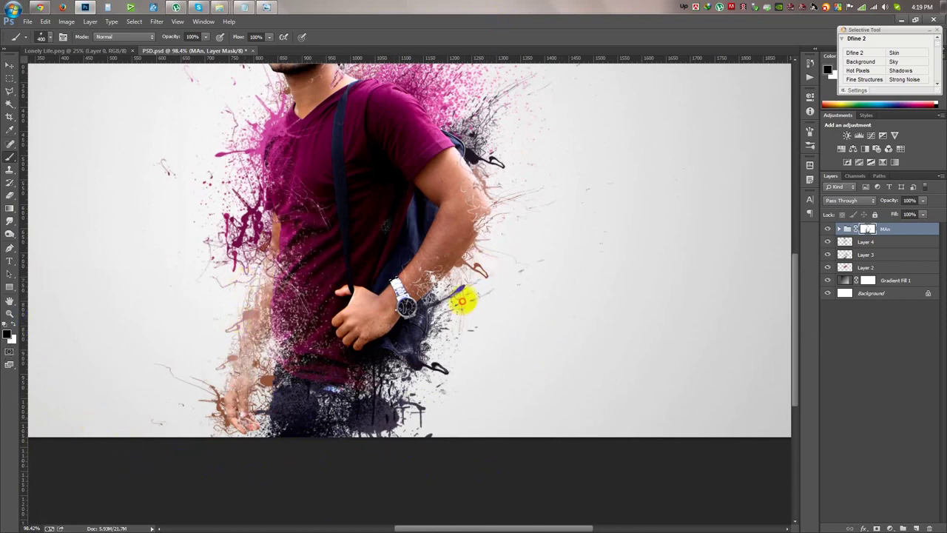
mouse_move(509, 137)
left_mouse_down()
mouse_move(454, 153)
mouse_move(462, 164)
left_mouse_up()
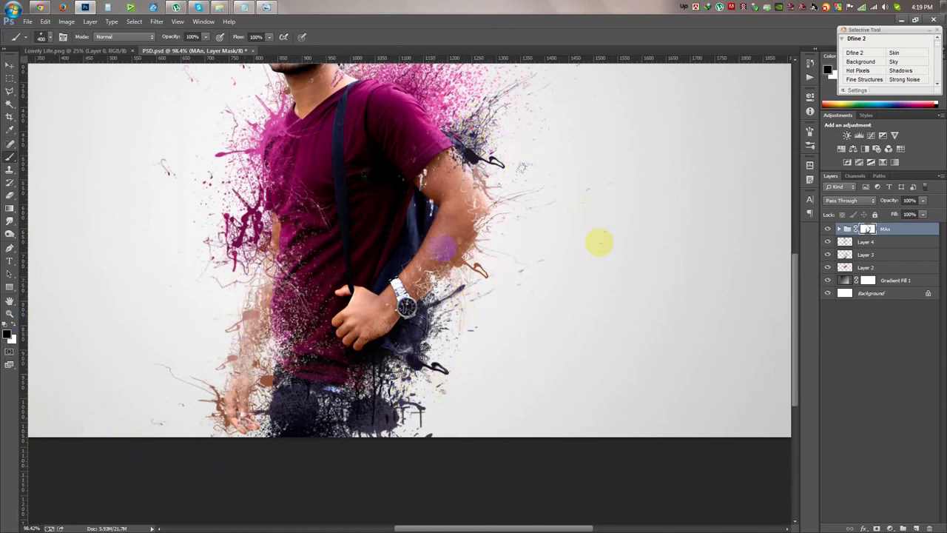
- Switch brush preset and dissolve part of the shirt and chest into splatters
scroll(512, 140, "up", 3)
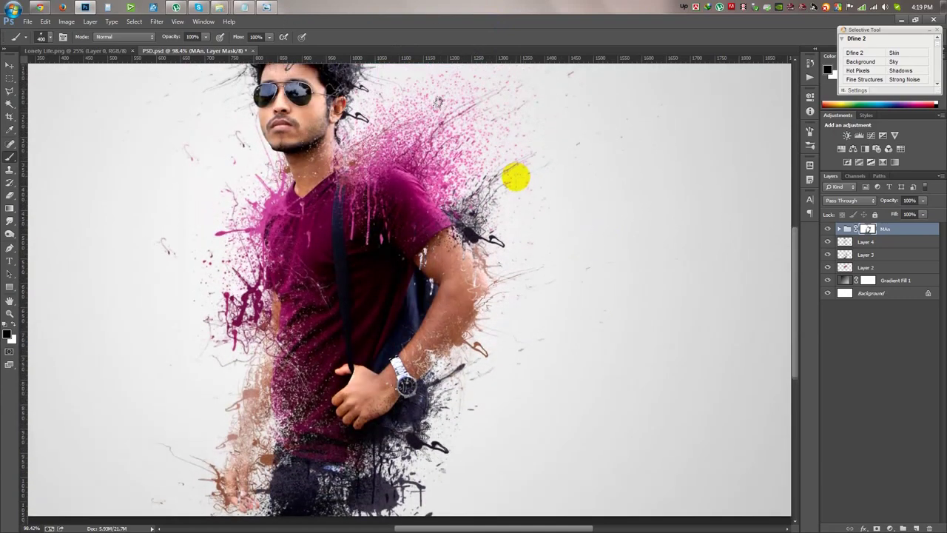
scroll(511, 178, "up", 3)
scroll(489, 236, "down", 3)
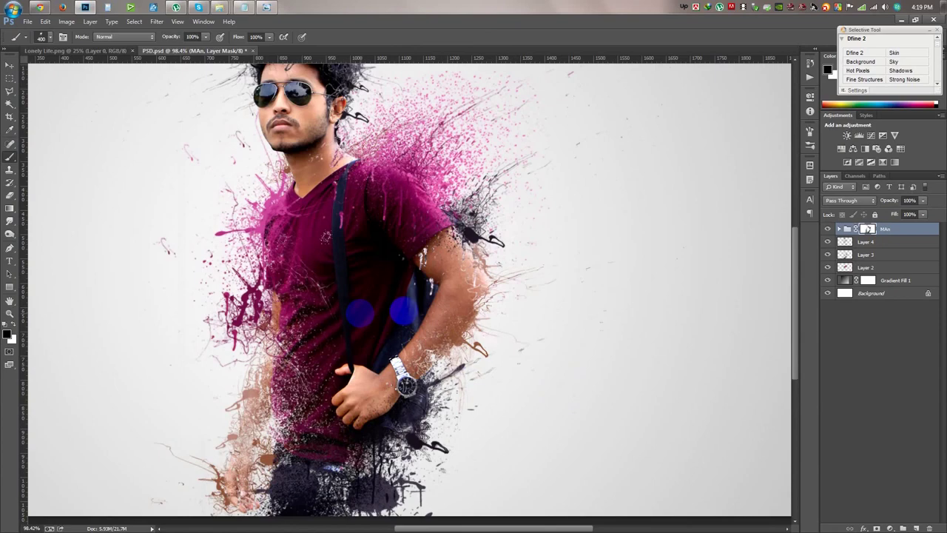
right_click(533, 279)
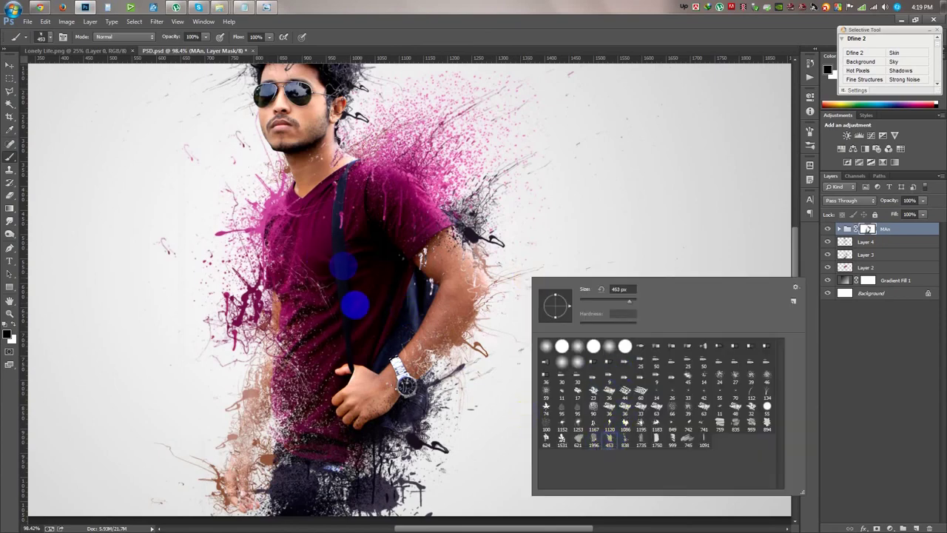
left_click_drag(343, 265, 474, 323)
scroll(540, 270, "down", 3)
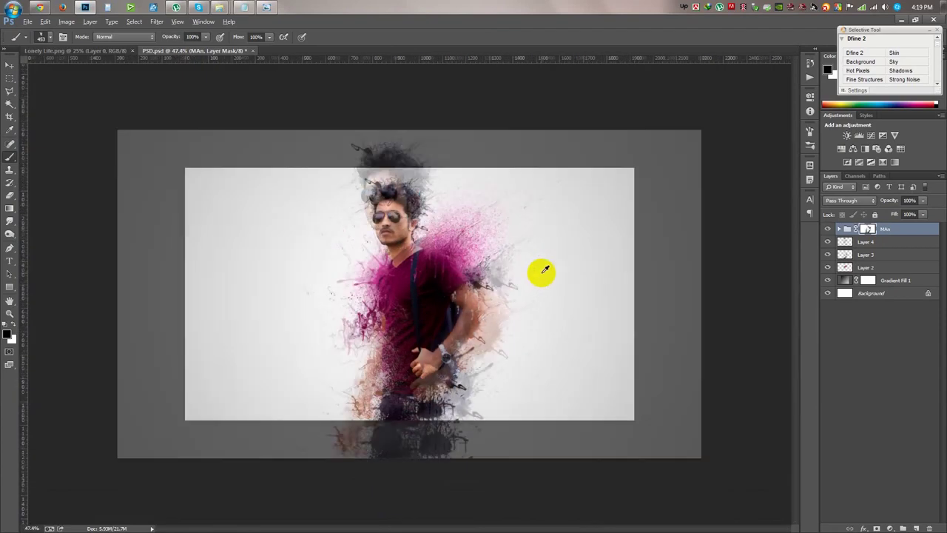
- Undo a mask stroke over the hands, then stamp one splatter near the shoulder
scroll(543, 271, "up", 2)
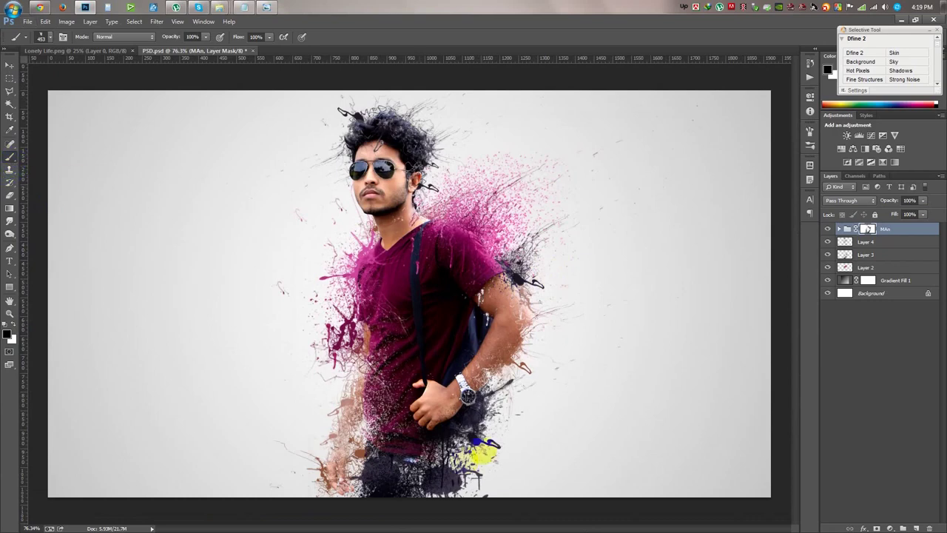
mouse_move(338, 454)
left_mouse_down()
mouse_move(448, 482)
mouse_move(381, 468)
left_mouse_up()
key("ctrl+z")
key("ctrl+z")
key("ctrl+z")
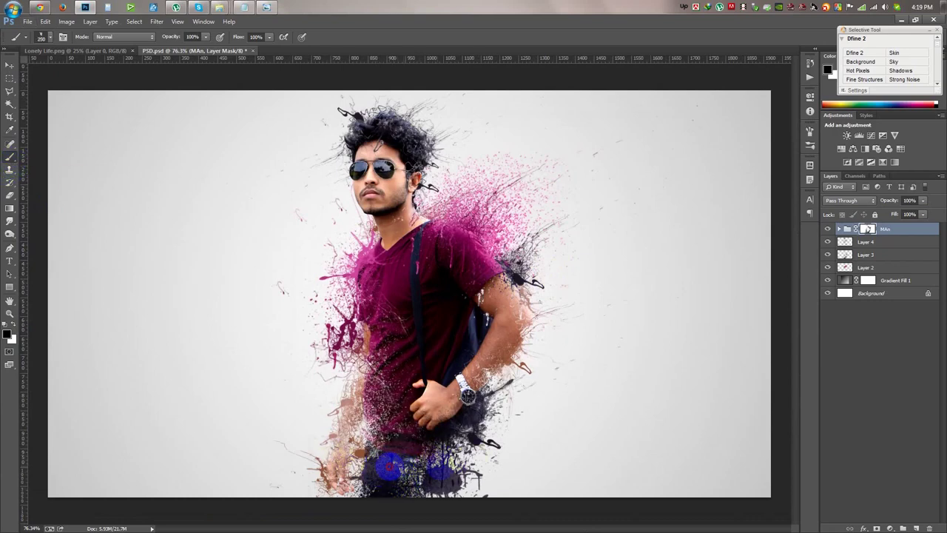
left_click(498, 268)
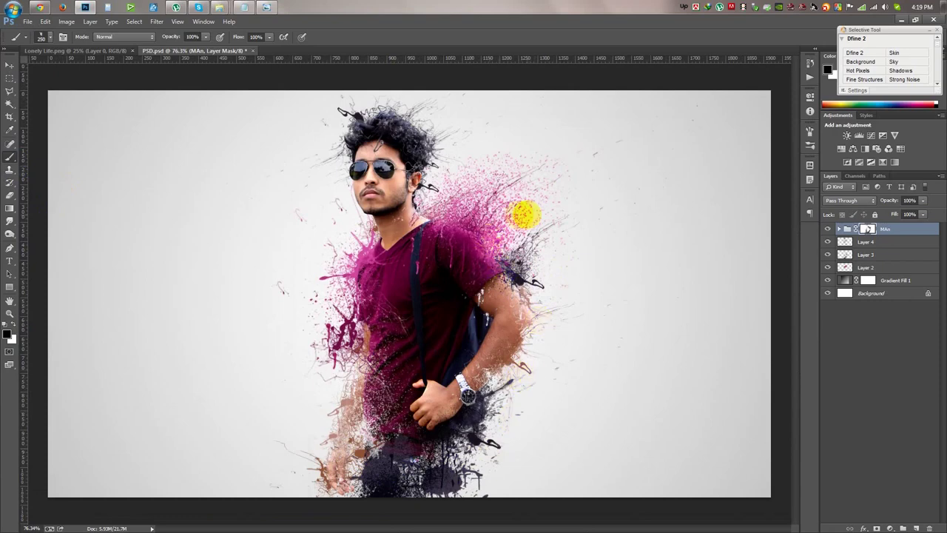
- Paint the faded hair strands back in and select Layers 4 through 2
scroll(459, 144, "up", 5, "alt")
left_click_drag(198, 155, 275, 78)
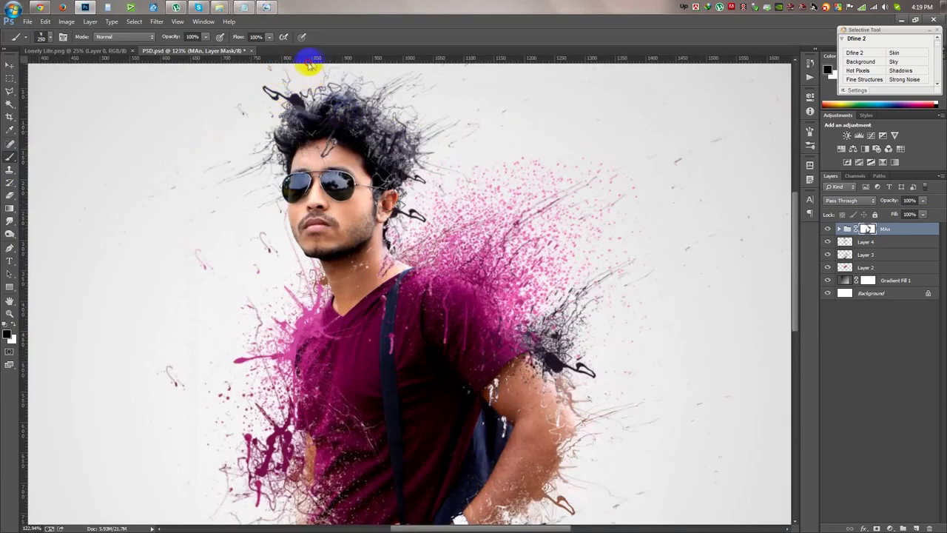
scroll(318, 96, "up", 2)
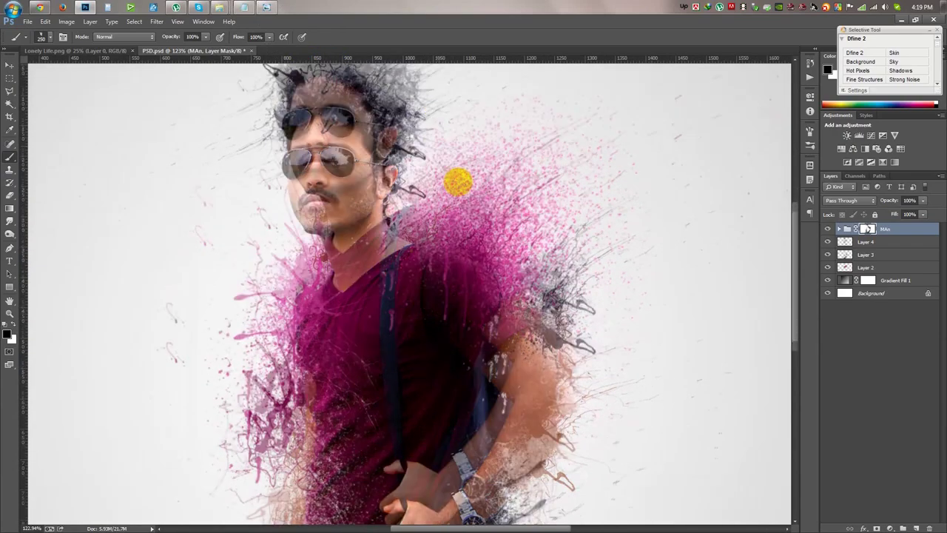
left_click(893, 242)
left_click(890, 268, "shift")
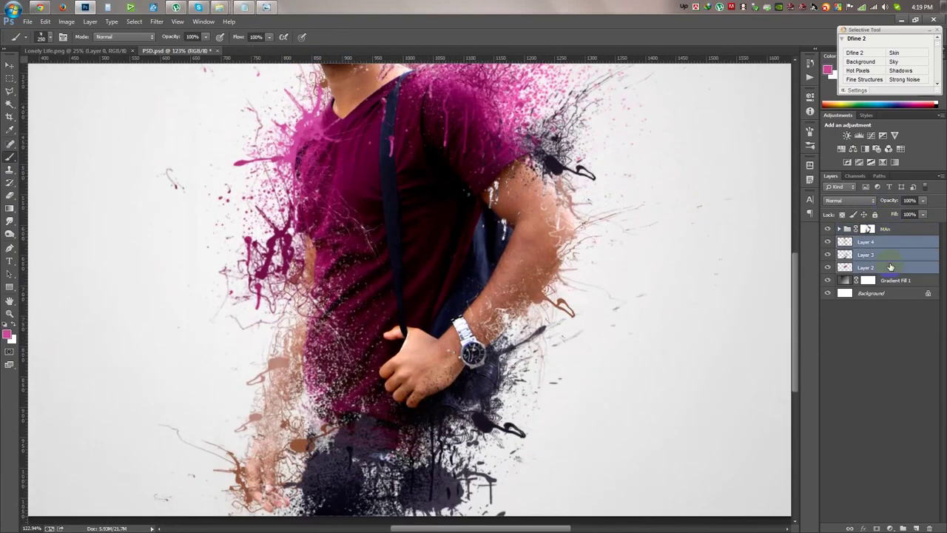
- Merge Layers 4, 3 and 2, then set up a resized splatter eraser brush
key("ctrl+e")
scroll(772, 271, "down", 5)
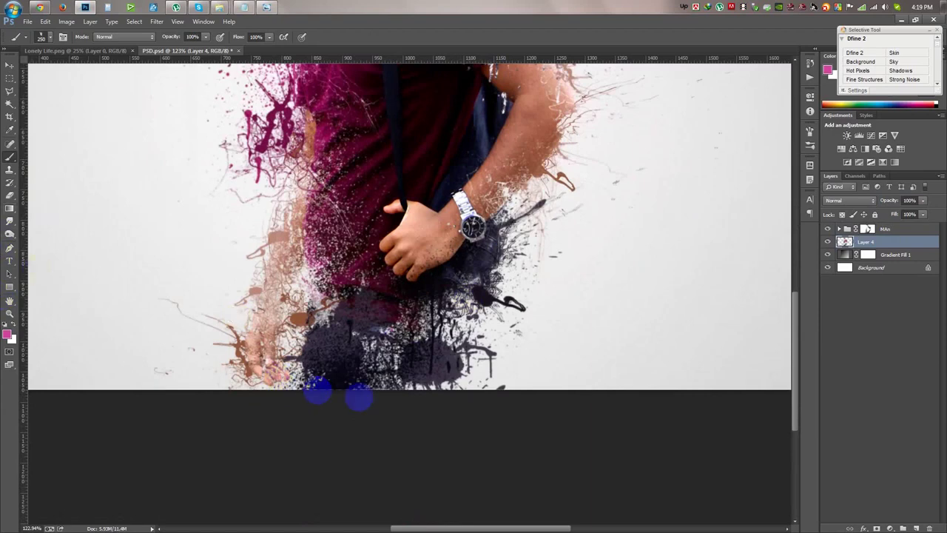
left_click_drag(368, 390, 312, 388)
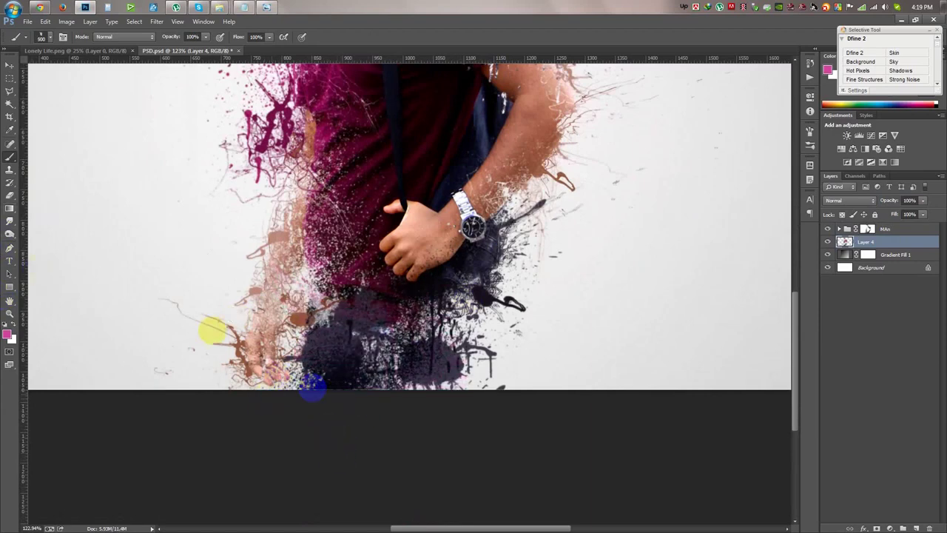
left_click(10, 194)
right_click(222, 192)
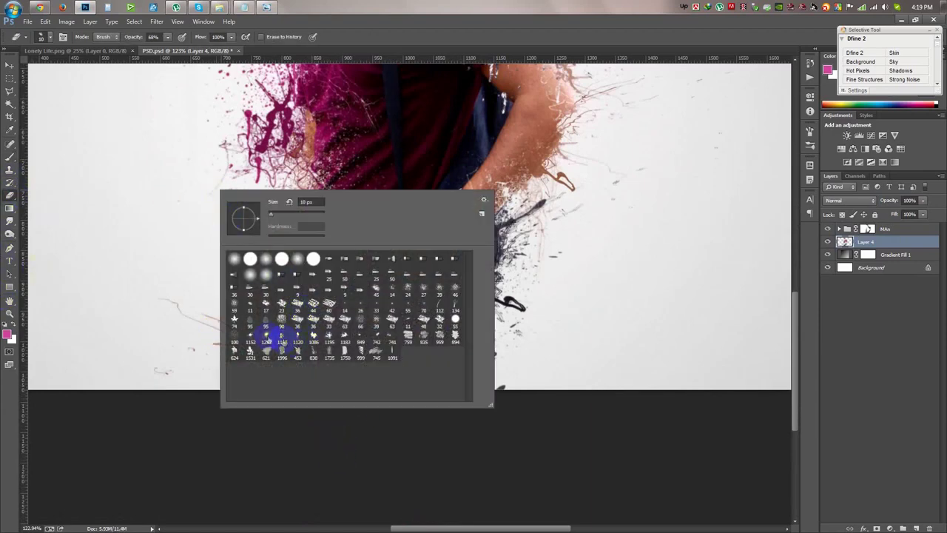
key("Return")
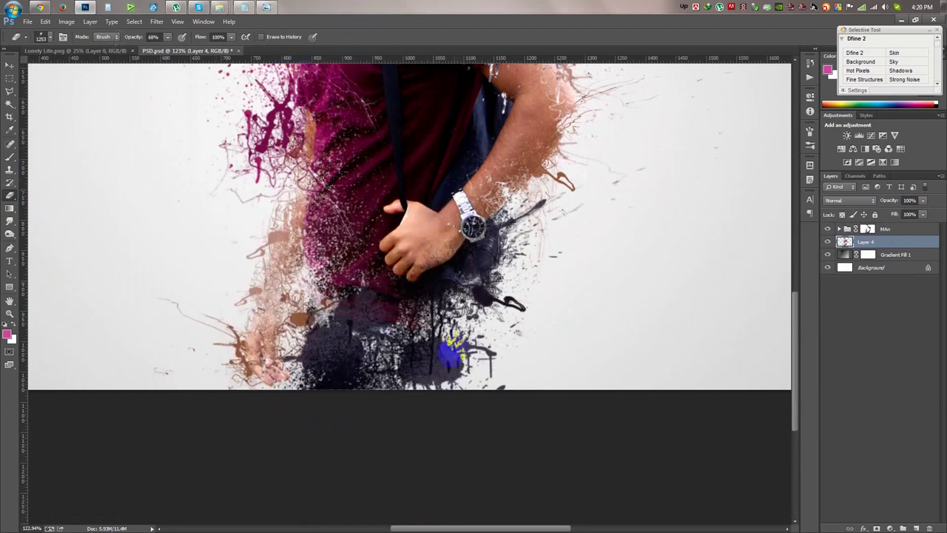
- Erase the dark ink blob at the bottom over several passes, switching eraser presets between them
mouse_move(333, 421)
left_mouse_down()
mouse_move(372, 524)
mouse_move(318, 455)
mouse_move(590, 387)
left_mouse_up()
right_click(585, 321)
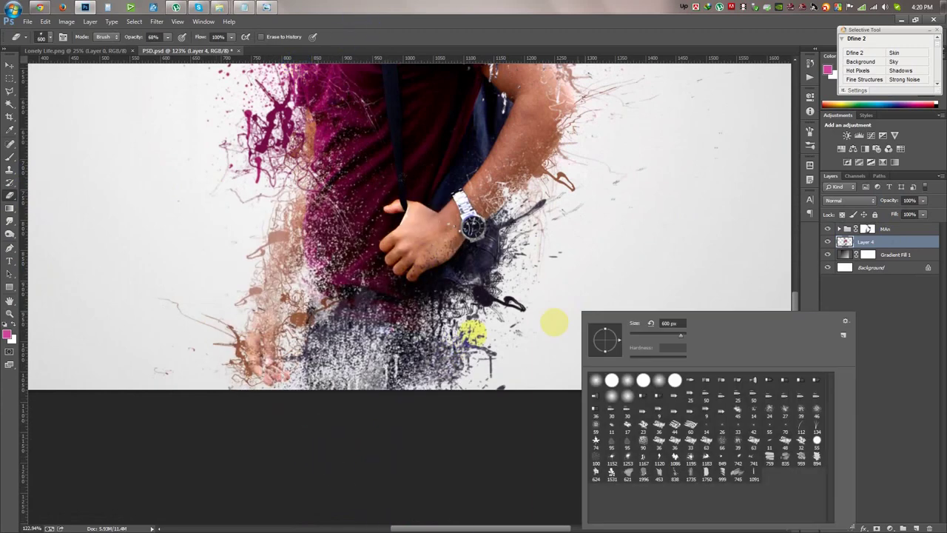
left_click(390, 324)
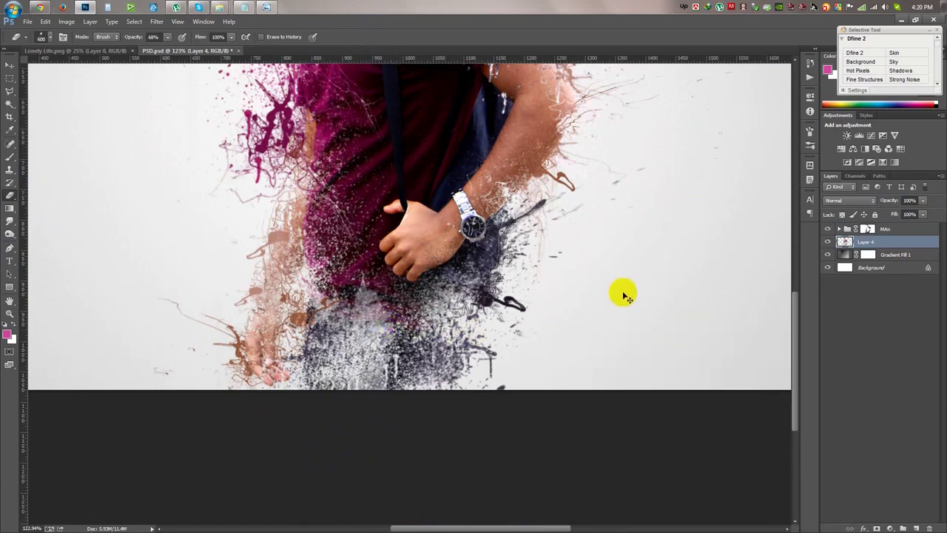
left_click(398, 326)
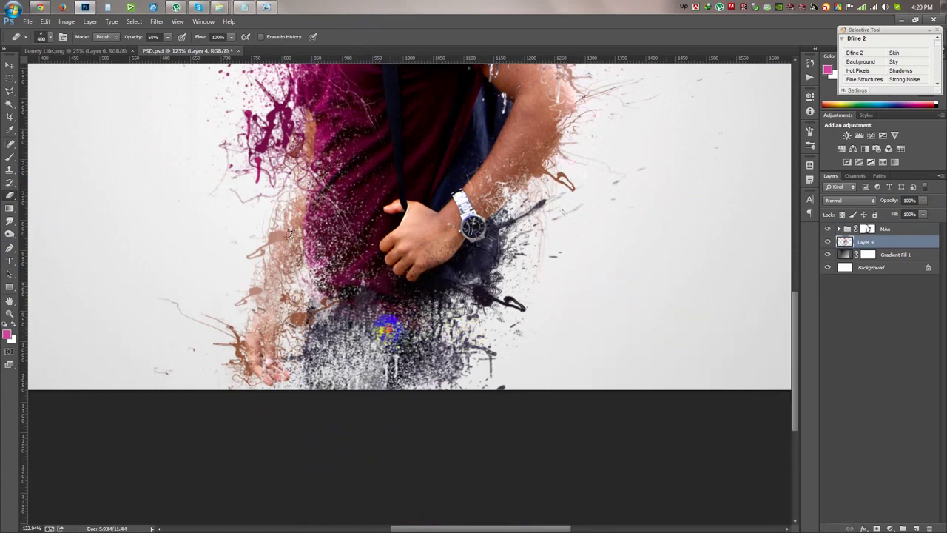
right_click(624, 263)
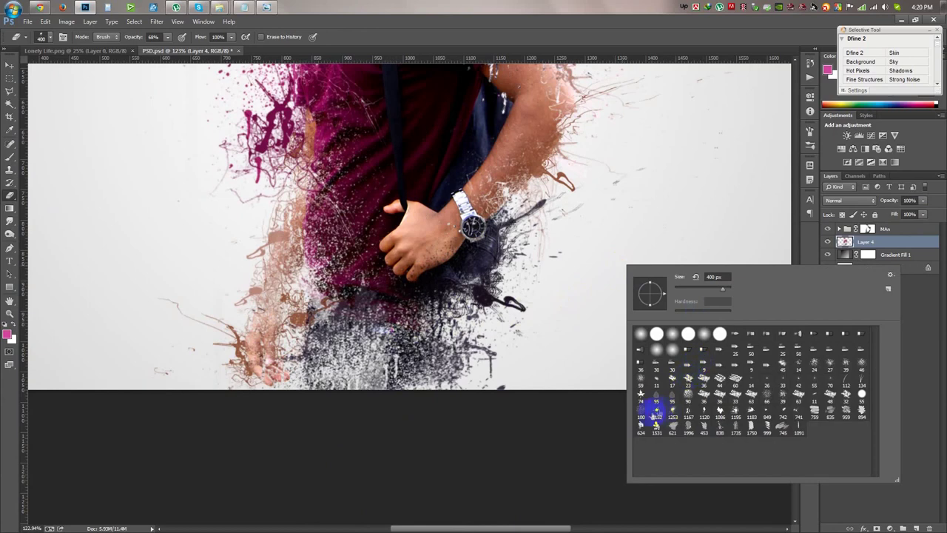
left_click(609, 60)
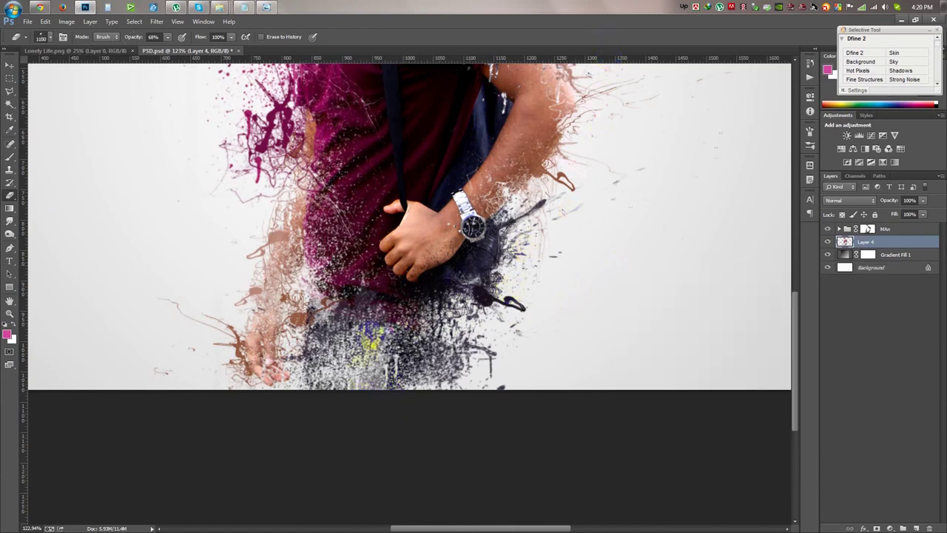
mouse_move(323, 441)
left_mouse_down()
mouse_move(334, 404)
mouse_move(585, 395)
left_mouse_up()
key("ctrl+0")
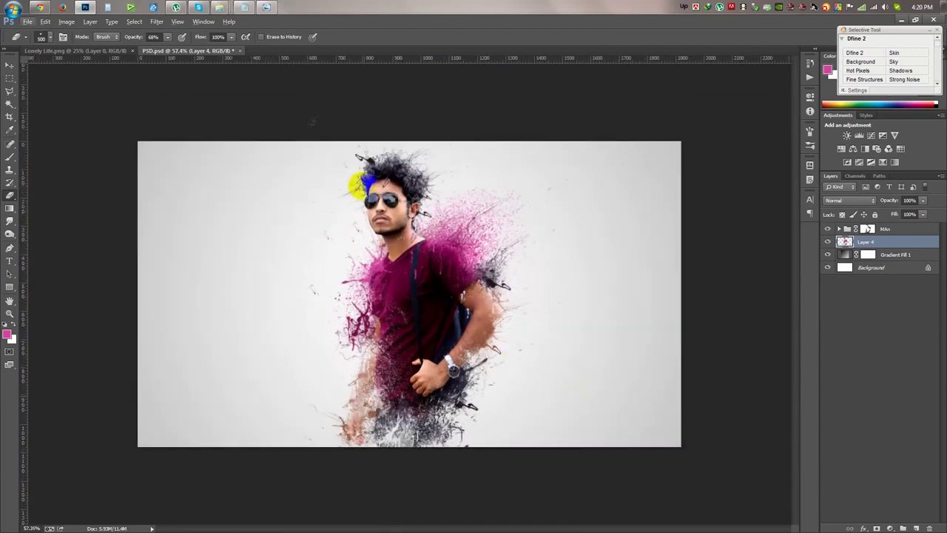
- Target the MAn group's layer mask with a 300 px splatter brush
scroll(362, 186, "up", 4)
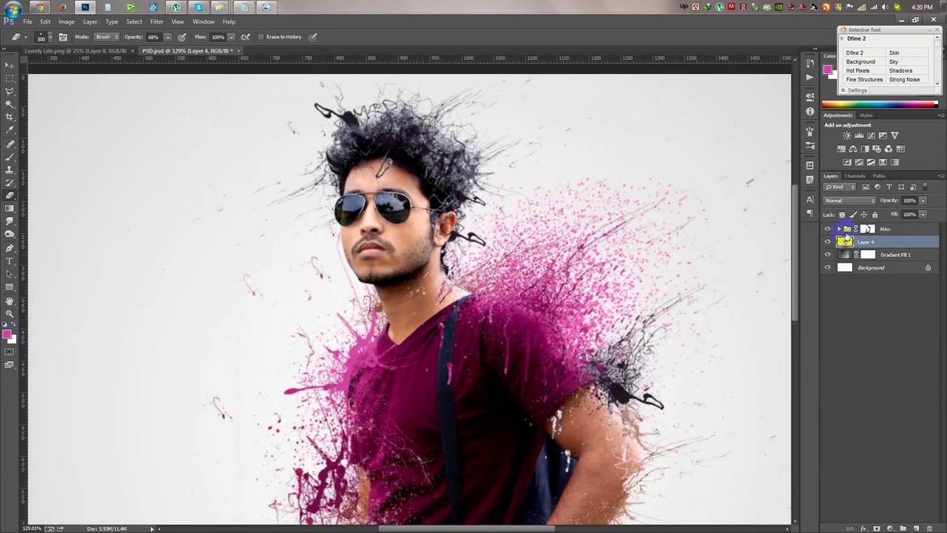
left_click(868, 229)
left_click_drag(338, 313, 289, 397)
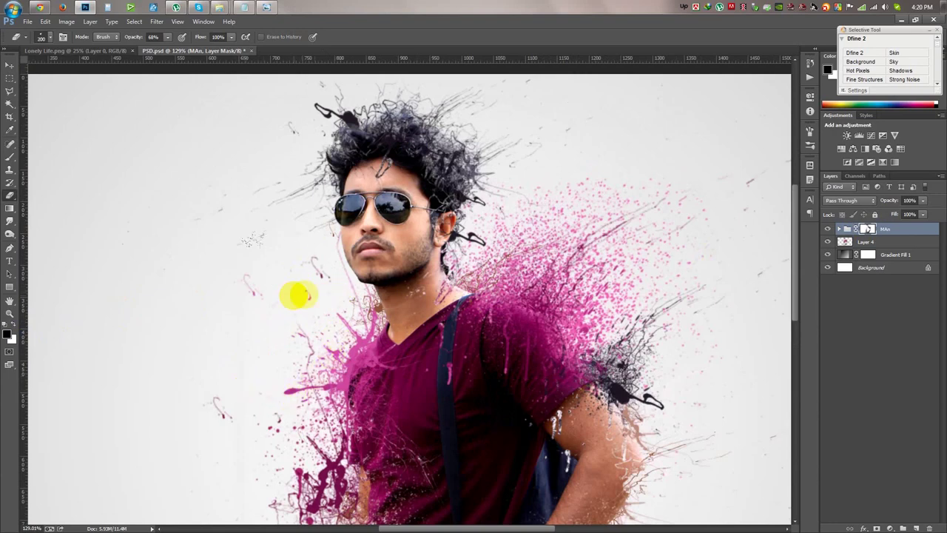
left_click(10, 159)
right_click(299, 274)
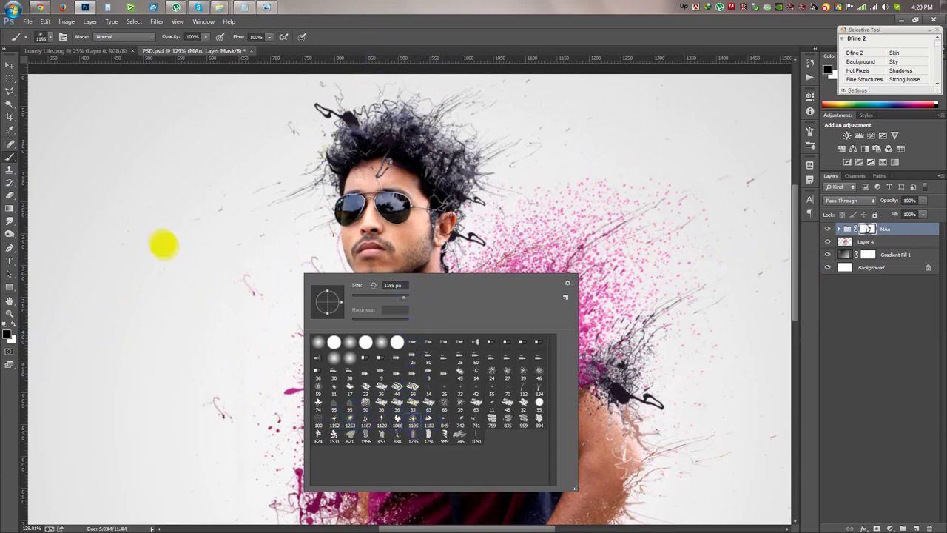
left_click(359, 34)
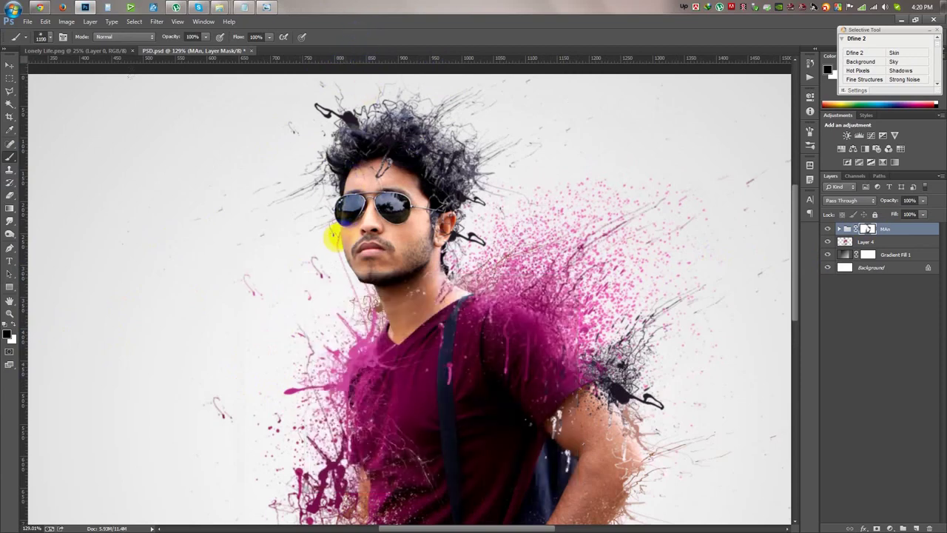
key("bracketright")
key("bracketright")
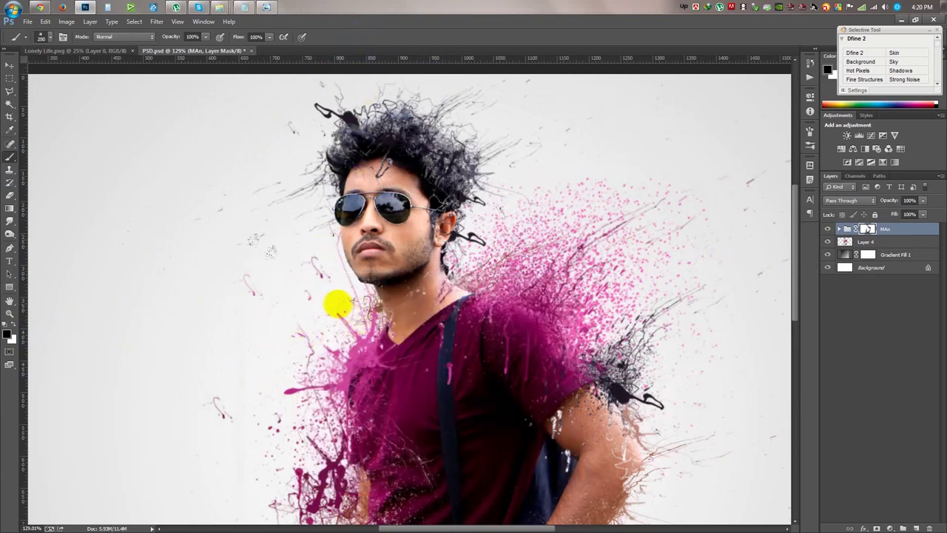
key("bracketright")
key("bracketright")
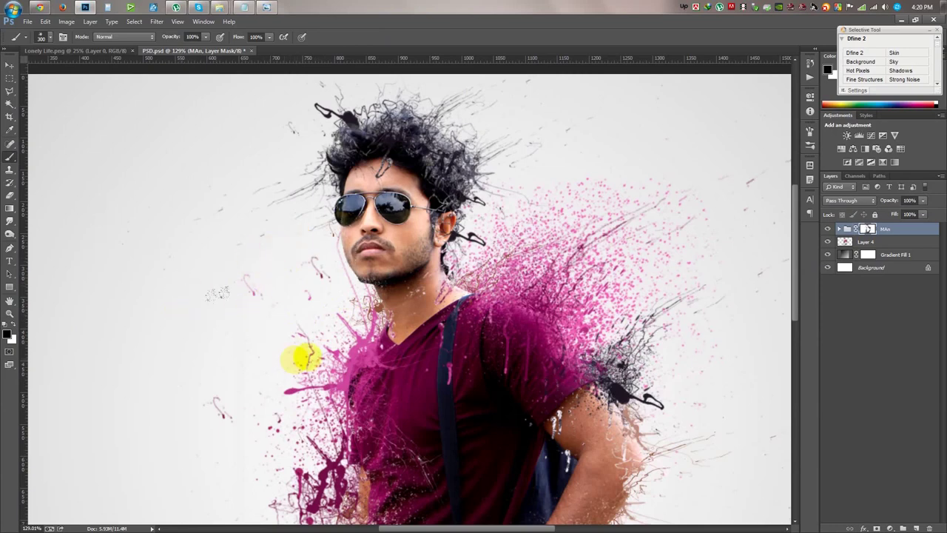
left_click(471, 245)
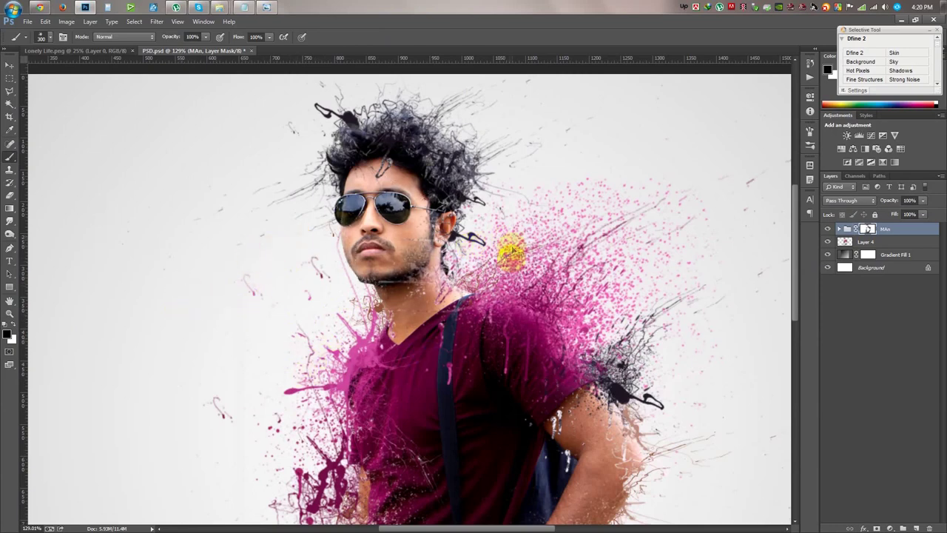
right_click(299, 263)
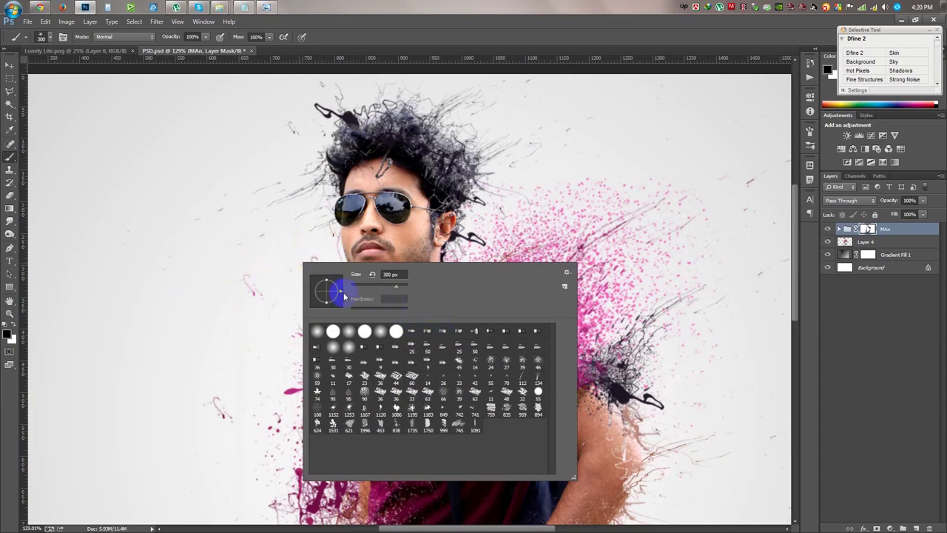
left_click(387, 25)
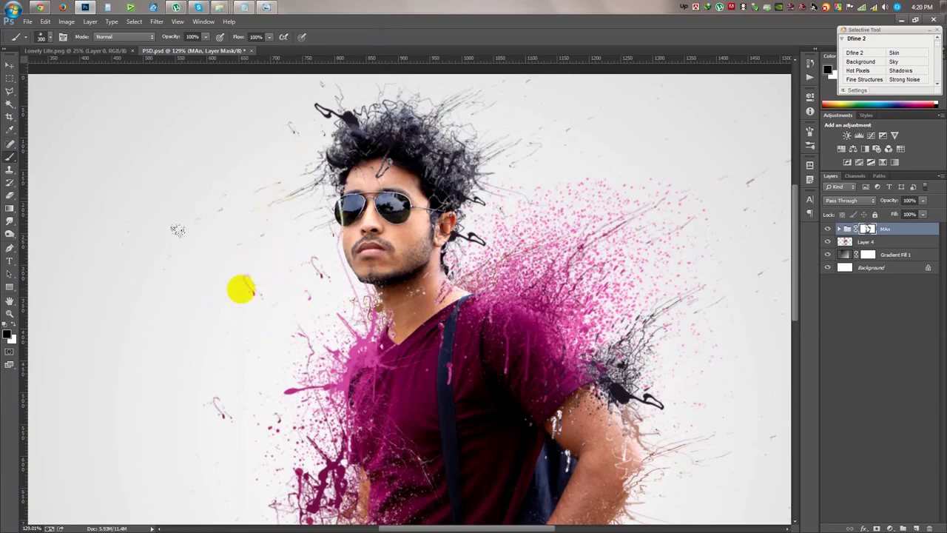
- Paint splatter holes over the man's forearm, elbow and shirt chest
left_click_drag(246, 289, 543, 454)
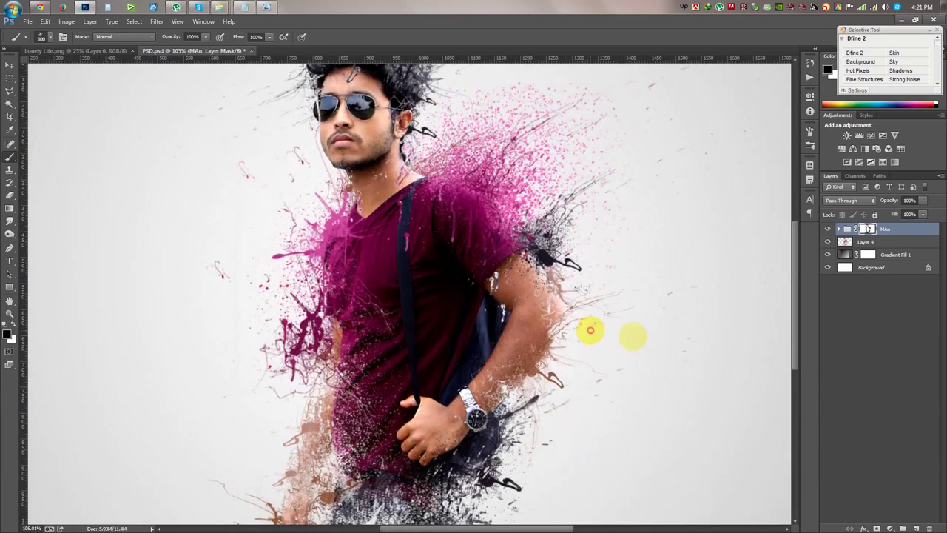
left_click(525, 348)
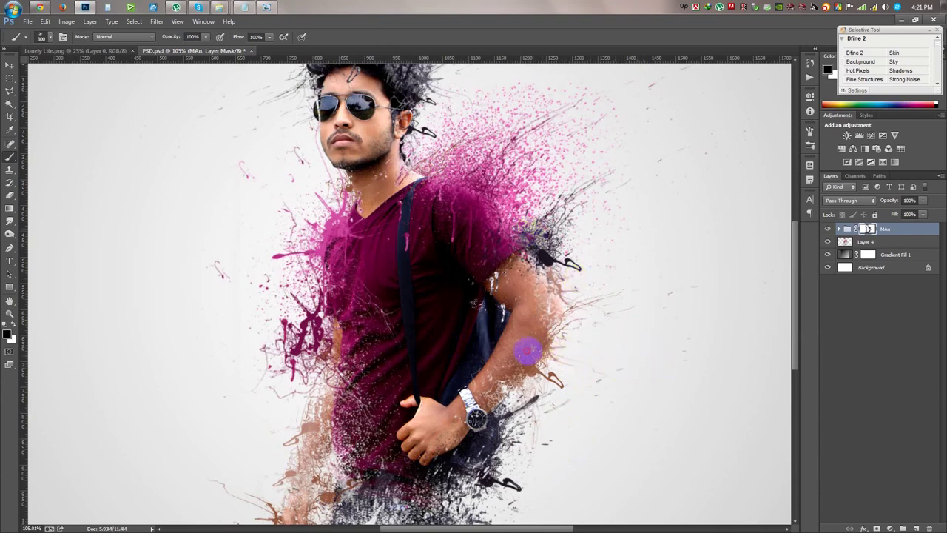
left_click_drag(459, 313, 364, 419)
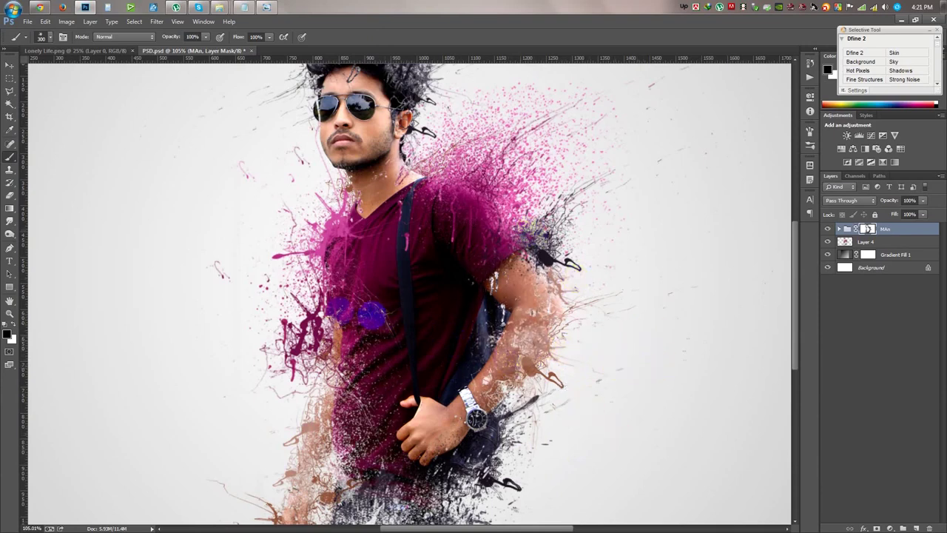
left_click(9, 64)
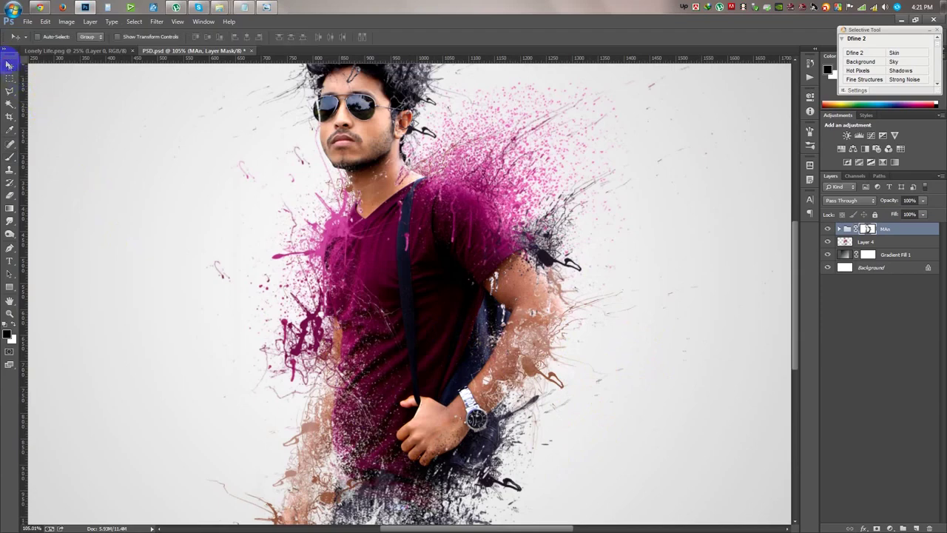
- Stamp the visible image into a new top layer and grade it with Cross Processing
key("ctrl+minus")
key("ctrl+minus")
key("ctrl+minus")
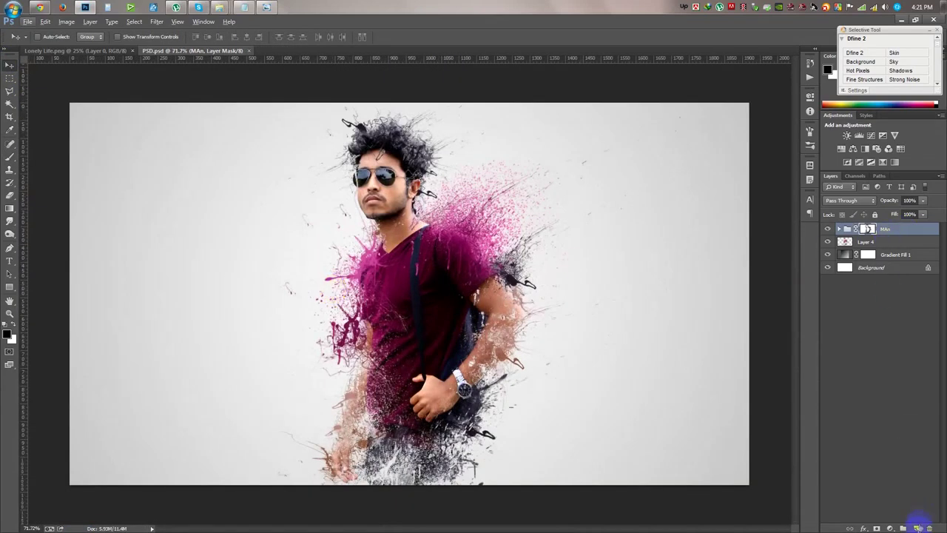
key("ctrl+shift+alt+n")
left_click(870, 79)
left_click(140, 23)
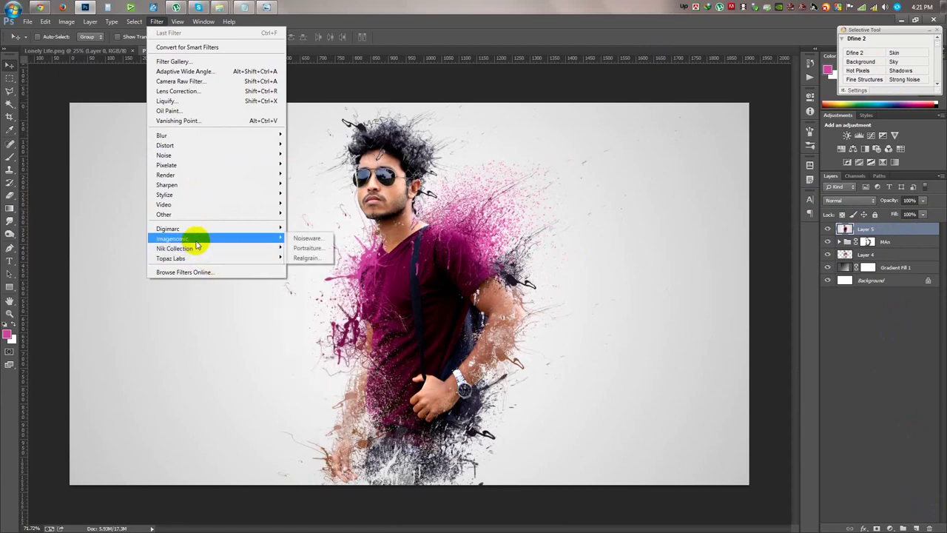
mouse_move(175, 248)
left_click(331, 258)
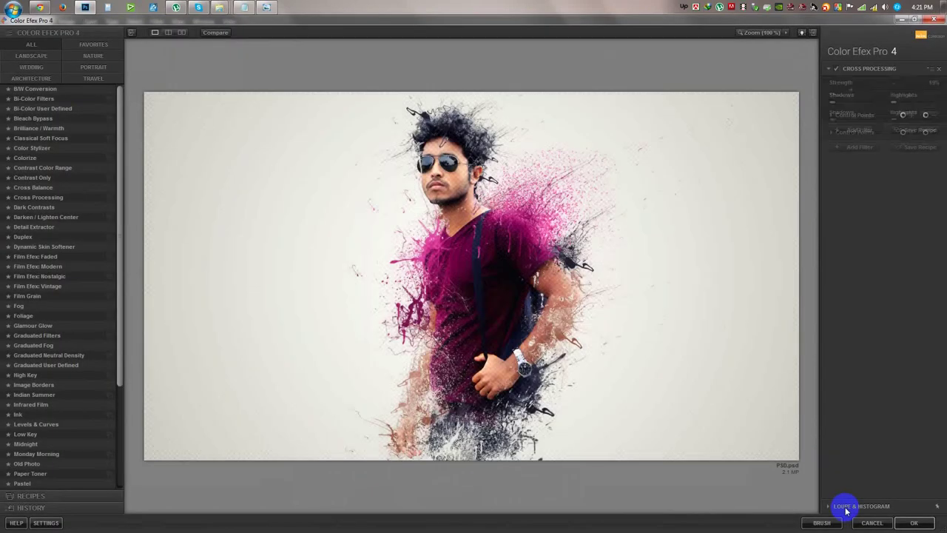
left_click(914, 523)
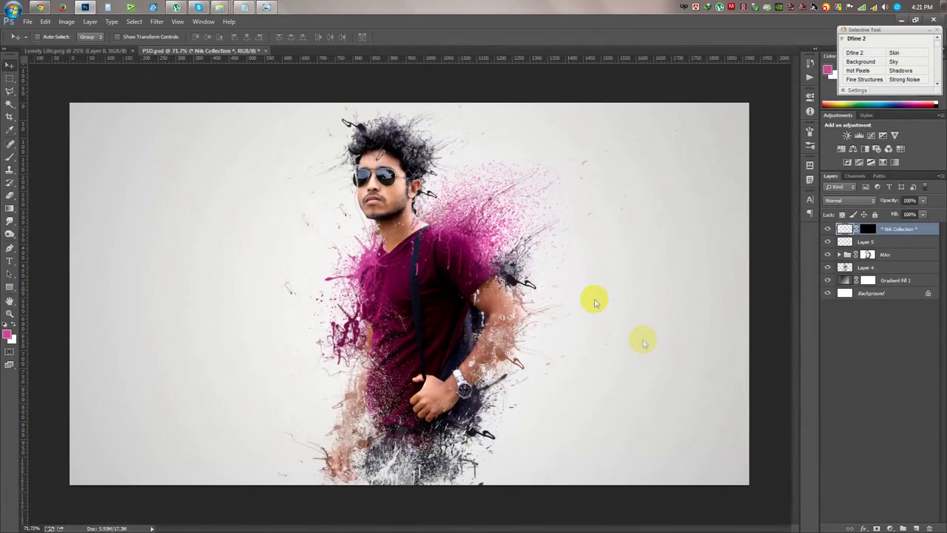
left_click(889, 527)
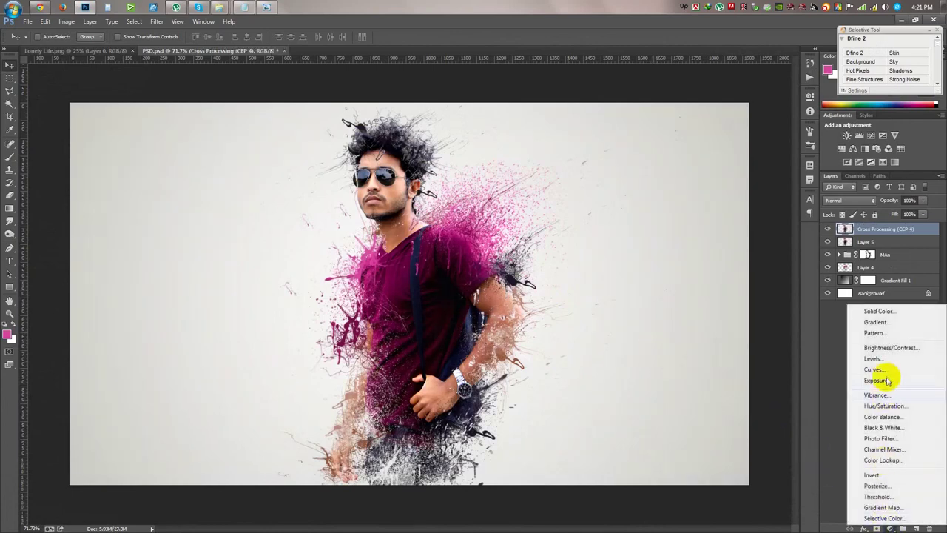
left_click(879, 419)
left_click(850, 199)
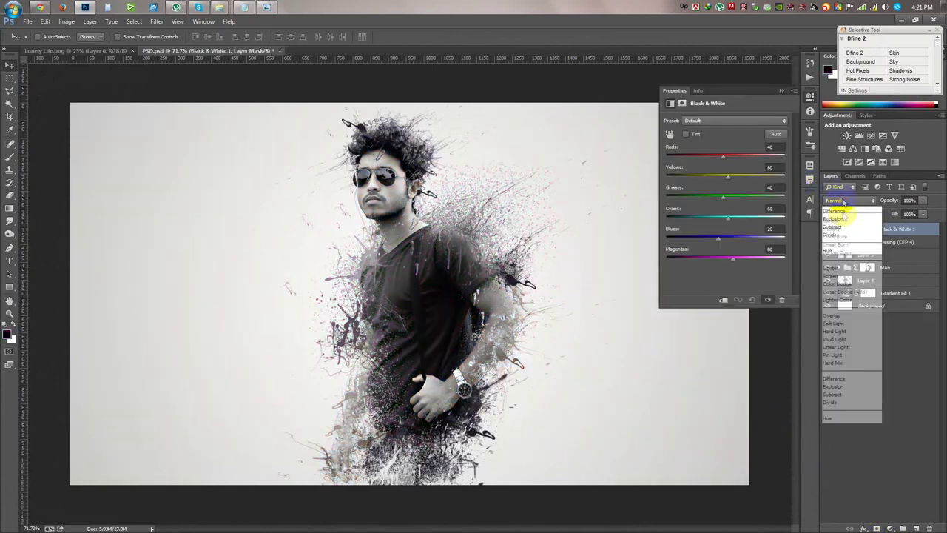
left_click(838, 331)
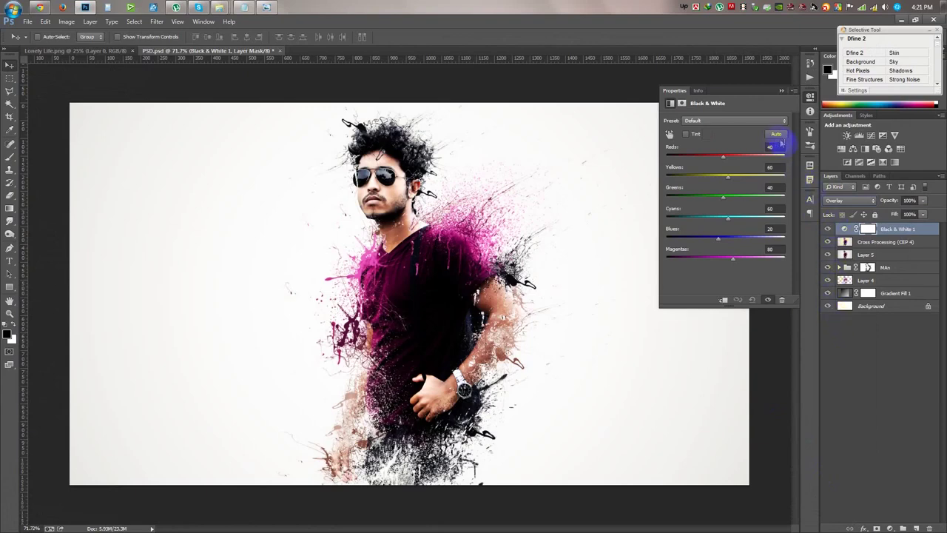
scroll(843, 203, "down", 1)
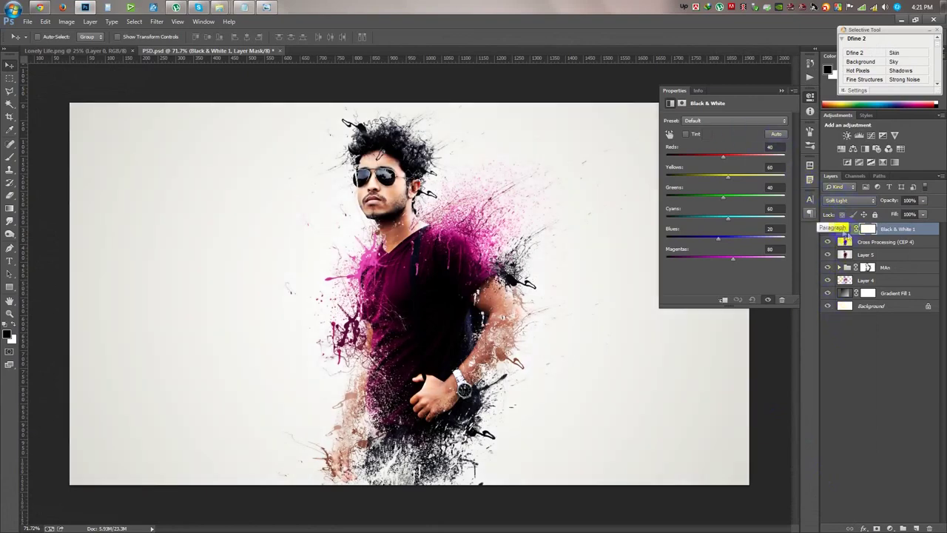
left_click(827, 230)
left_click(827, 229)
key("Delete")
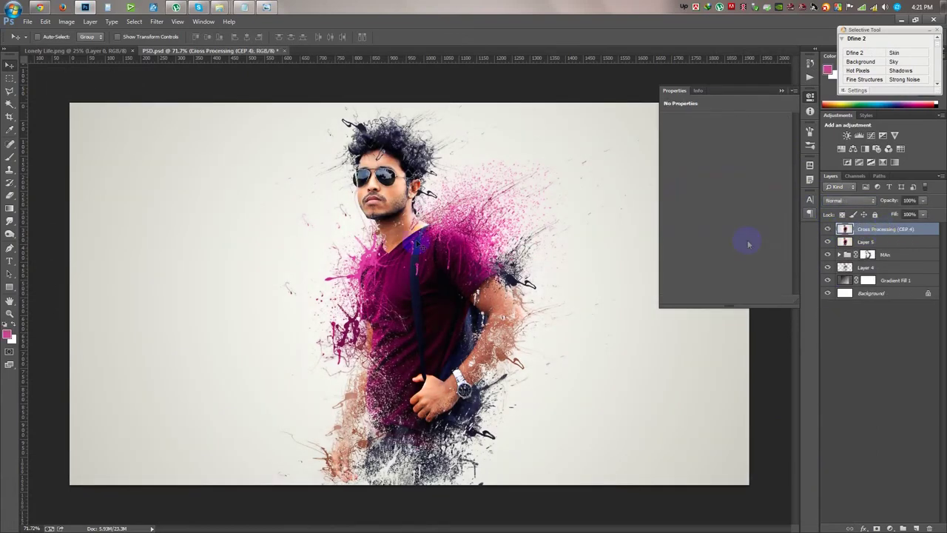
left_click(11, 263)
left_click(5, 326)
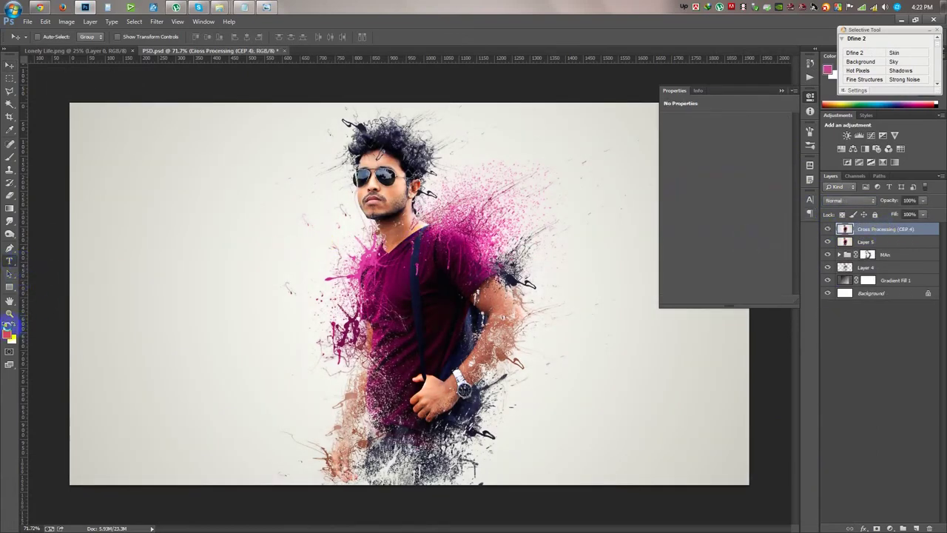
- Finish typing the 'ink Effect' title left of the man in the Sweetly Broken font
left_click(127, 318)
type("রহশ")
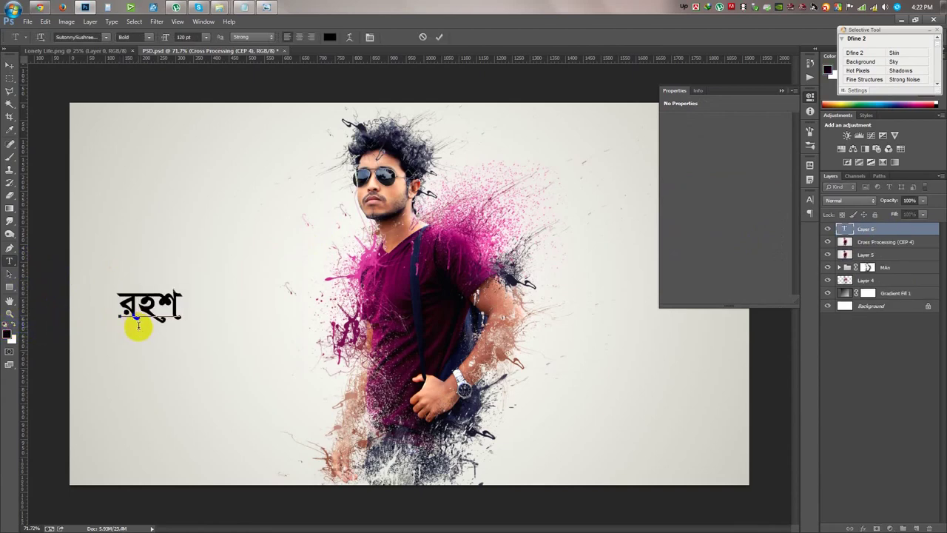
key("BackSpace")
key("BackSpace")
key("BackSpace")
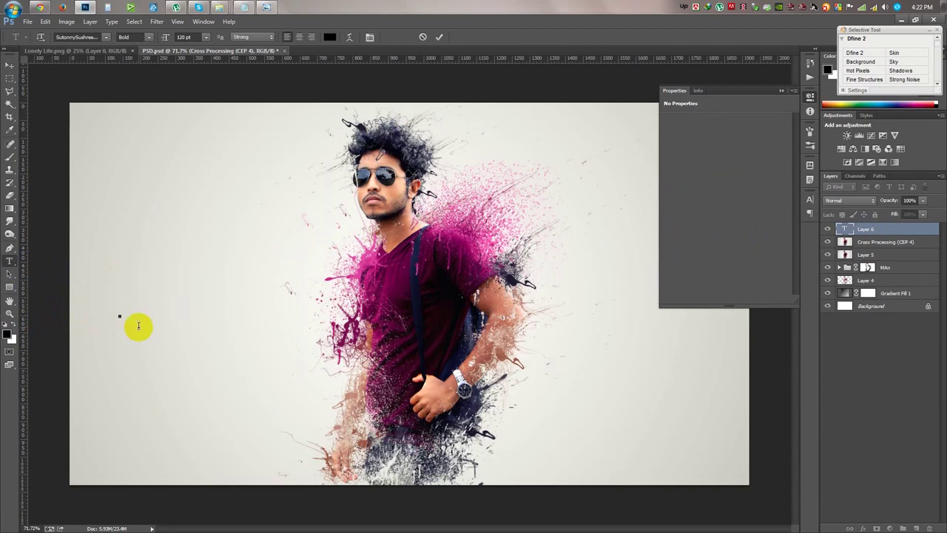
type("হস")
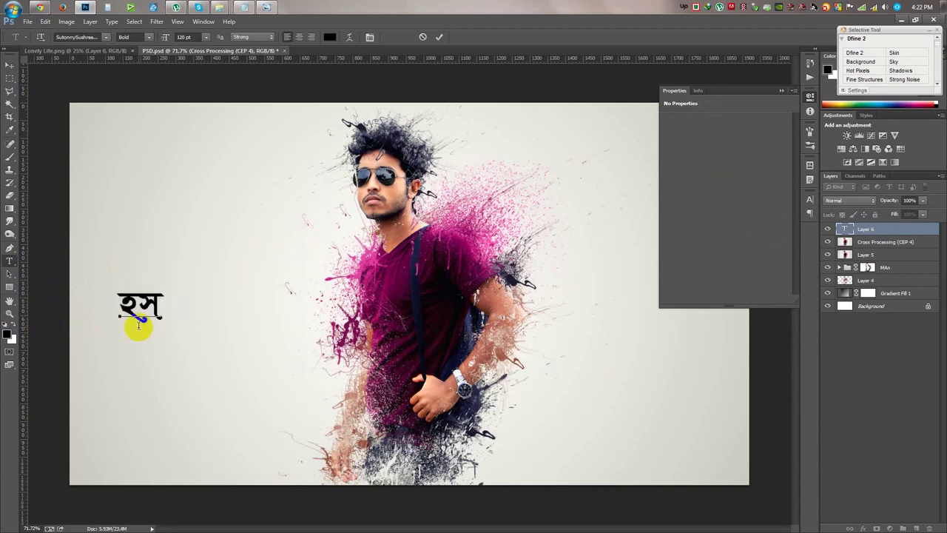
key("BackSpace")
key("BackSpace")
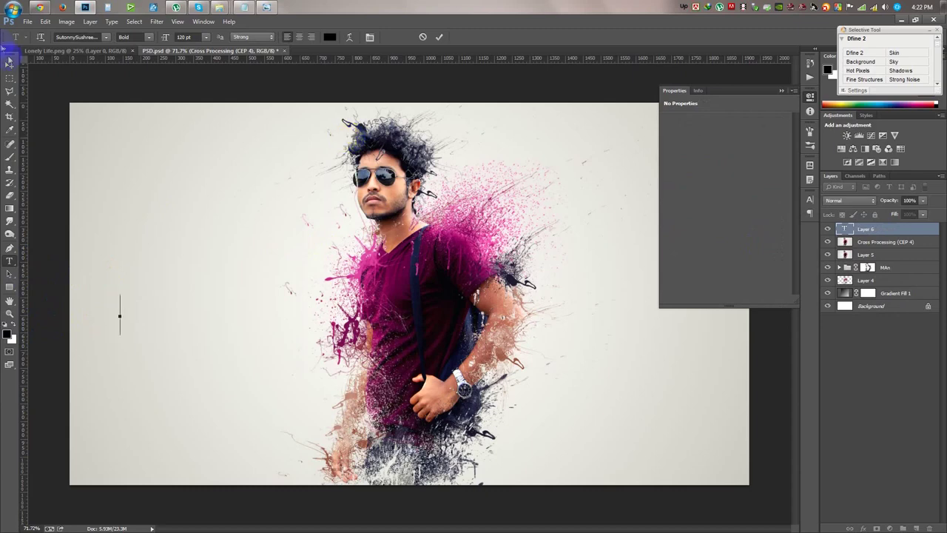
left_click(106, 36)
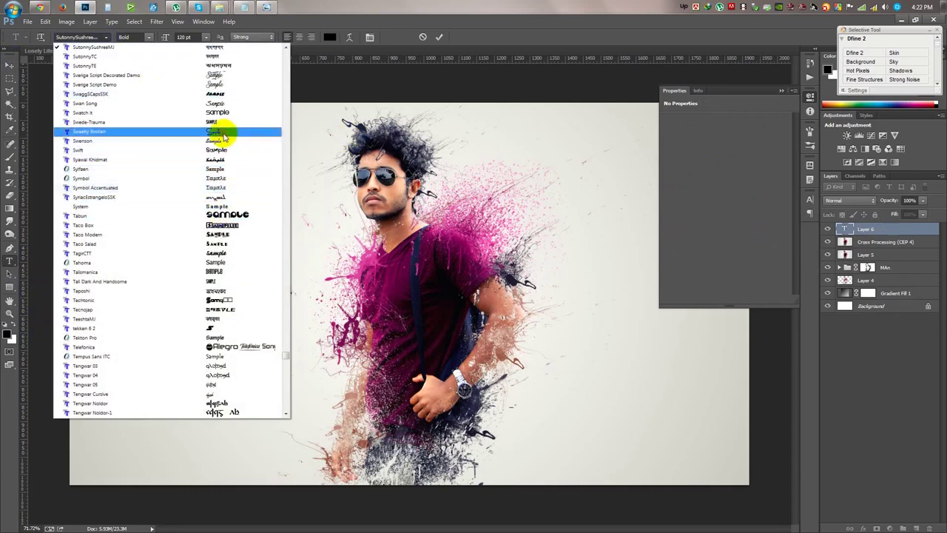
left_click(222, 132)
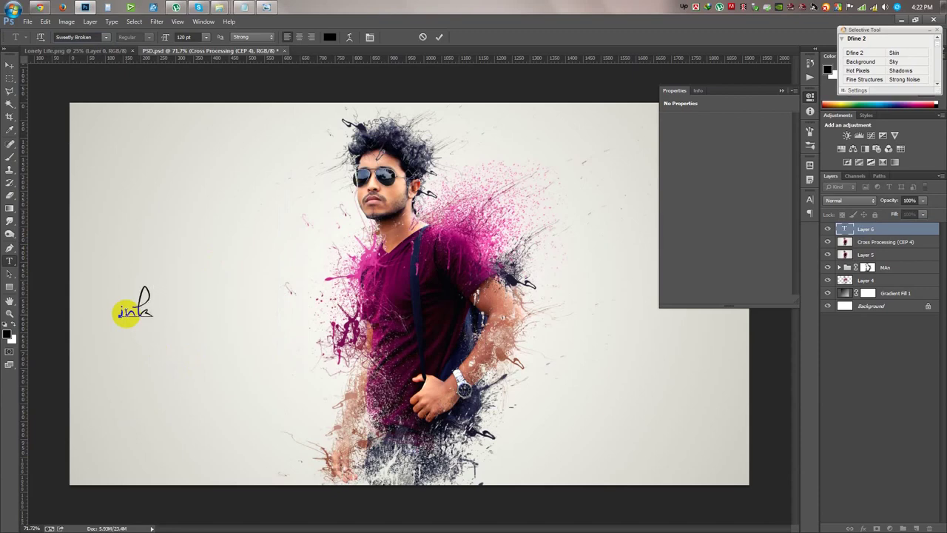
type(" Effect")
- Reduce the ink Effect text to 88 pt, move it higher and commit it
triple_click(122, 311)
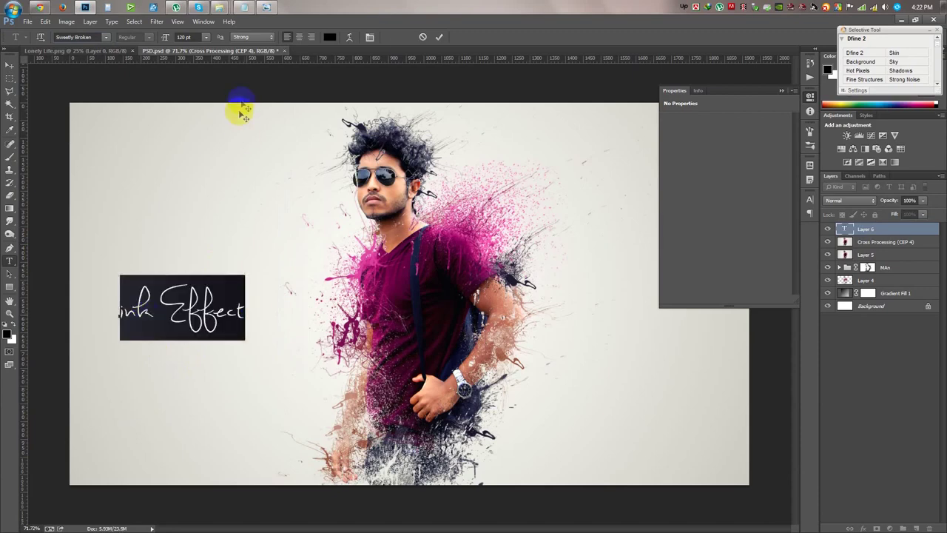
left_click_drag(167, 37, 142, 53)
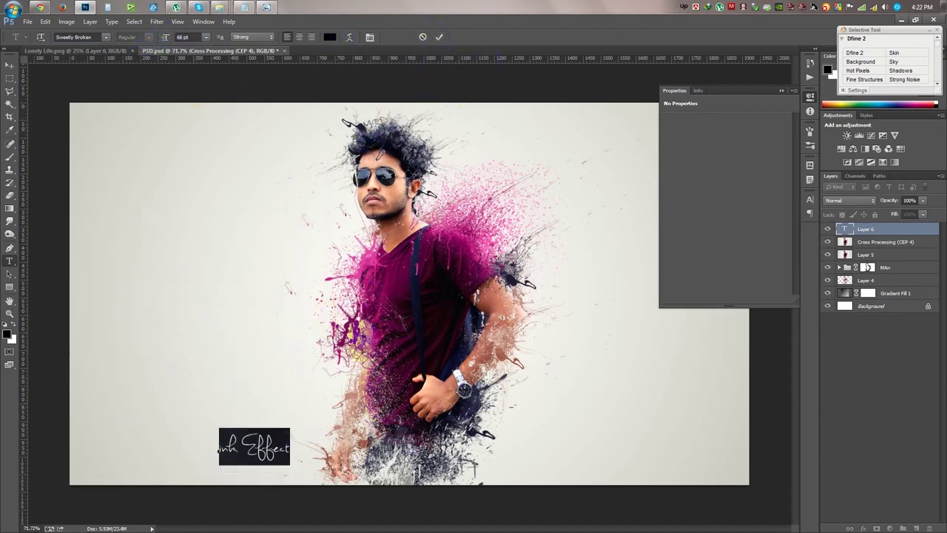
left_click_drag(252, 444, 256, 394)
left_click(441, 39)
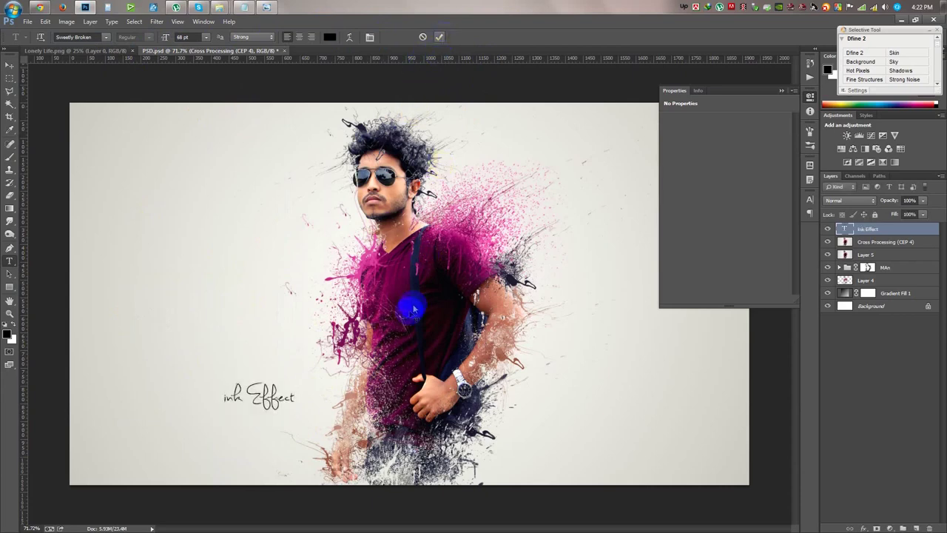
- Tilt the ink Effect text slightly and duplicate it just below itself
key("ctrl+t")
mouse_move(328, 385)
left_mouse_down()
mouse_move(324, 402)
mouse_move(272, 247)
left_mouse_up()
left_click(501, 36)
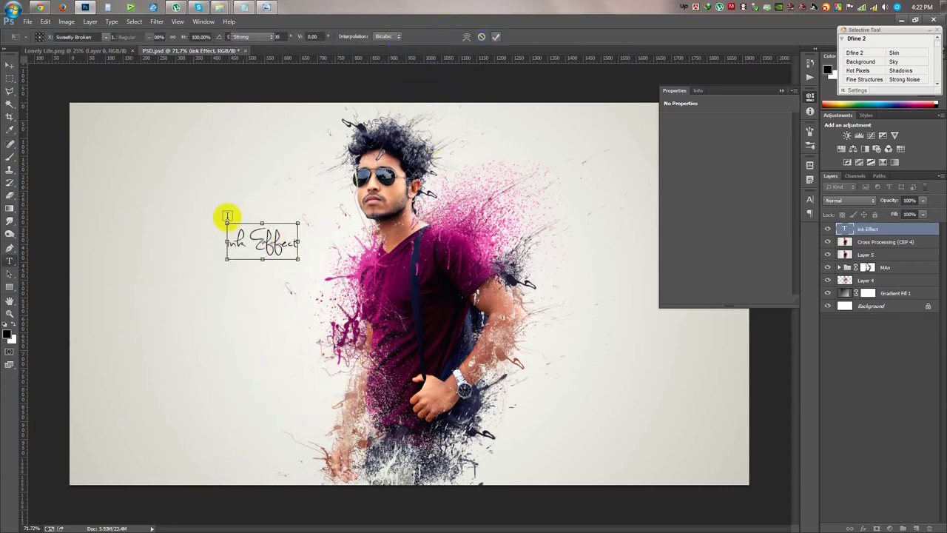
scroll(240, 221, "up", 5)
left_click_drag(339, 287, 339, 346)
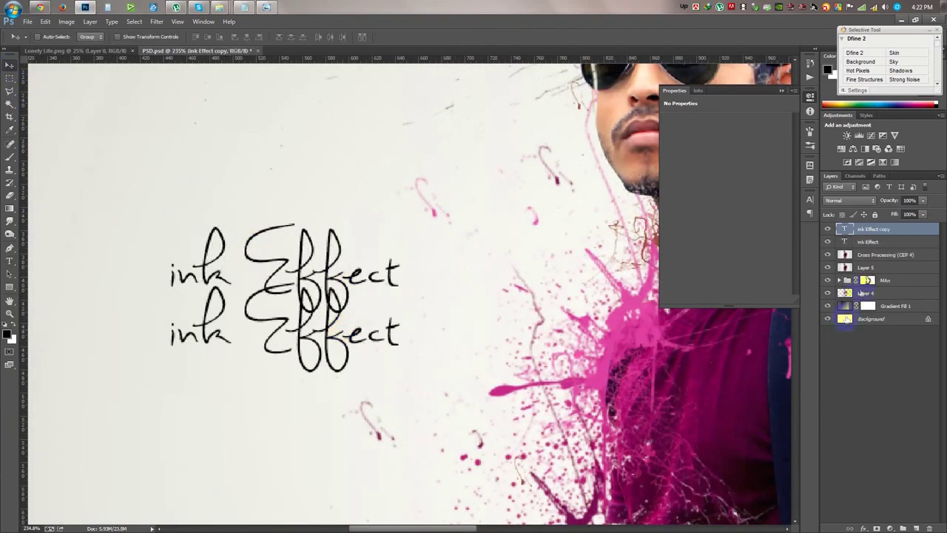
- Retype the copied text as an 'Edit by' credit with the author's name, fixing capitalisation
double_click(842, 230)
type("Edit by Nass")
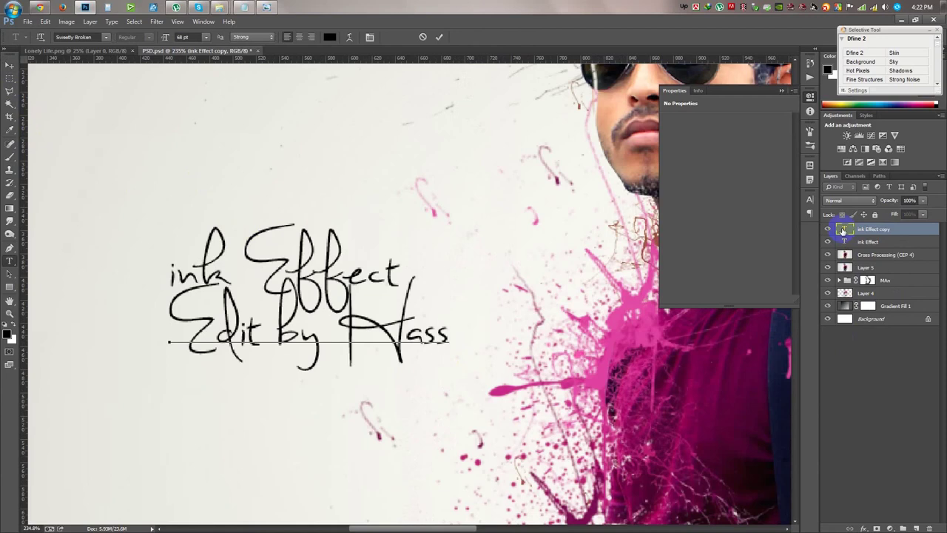
type(" HAsib")
key("ctrl+a")
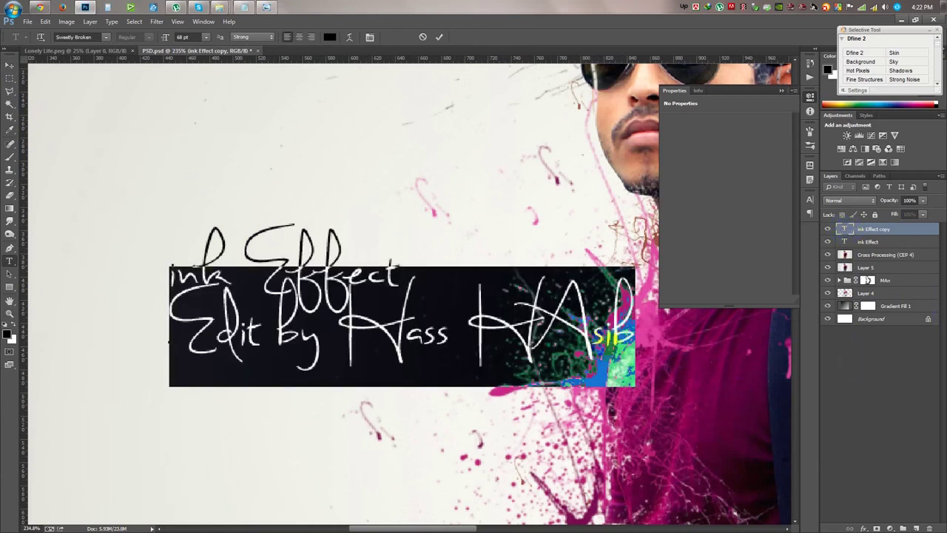
left_click_drag(536, 325, 592, 326)
type("H")
- Resize the credit text, move it under the ink Effect title and commit it
key("ctrl+a")
left_click_drag(168, 39, 142, 34)
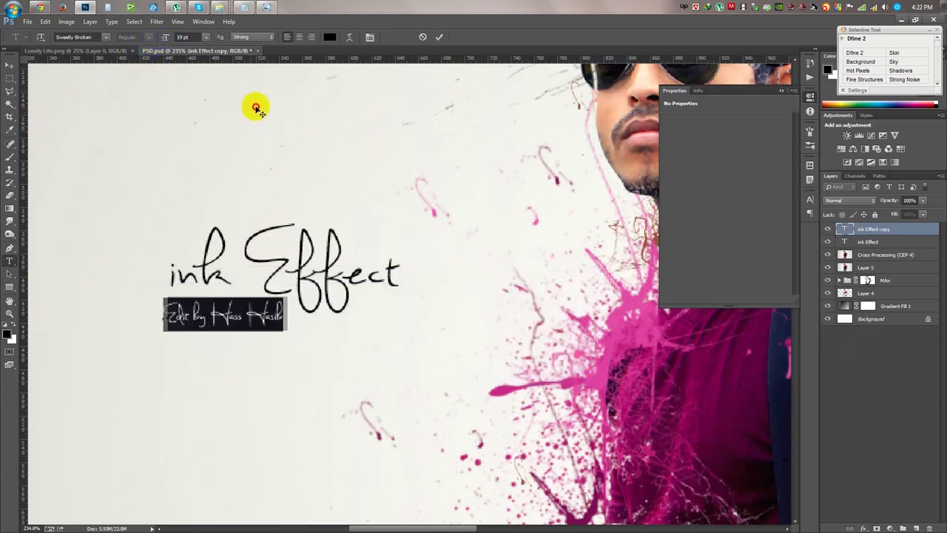
left_click_drag(246, 120, 184, 116)
key("Up")
key("Up")
key("Up")
key("Up")
key("Up")
key("Up")
key("Up")
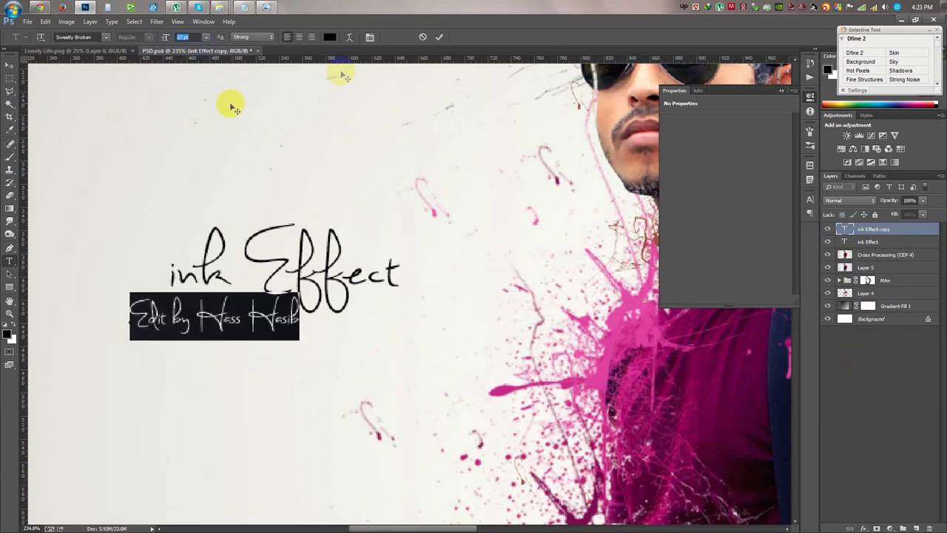
left_click(439, 36)
key("v")
key("ctrl+0")
scroll(403, 148, "down", 2)
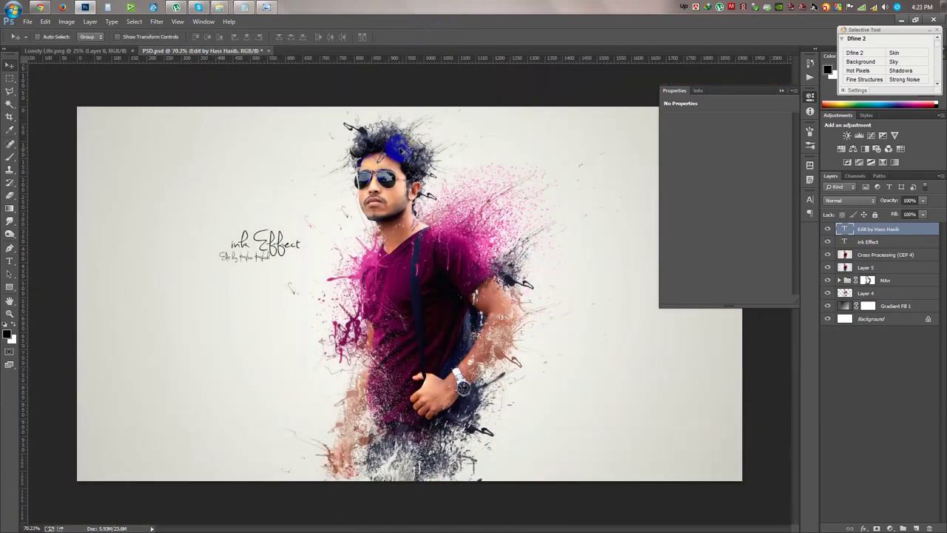
scroll(237, 259, "up", 3)
- Set the credit line to the Swenson font at a slightly smaller size
double_click(841, 230)
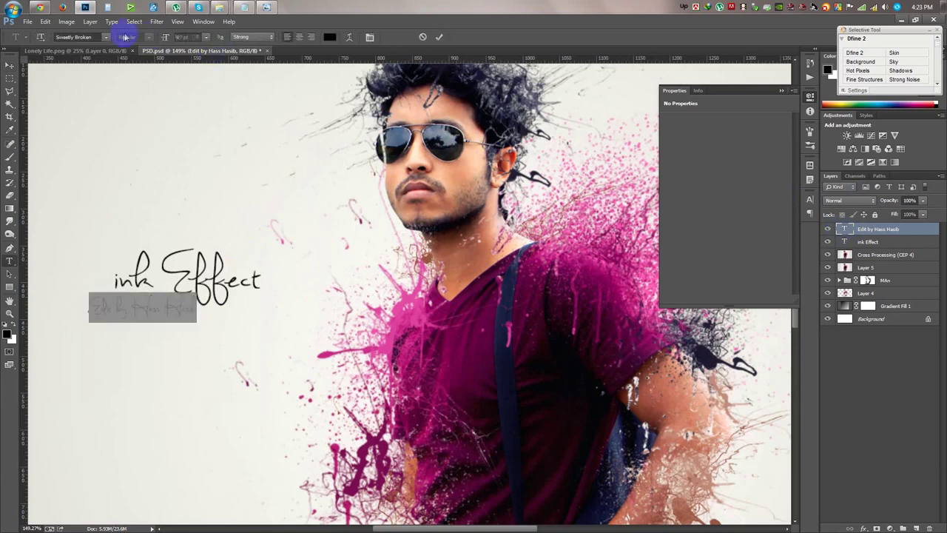
left_click(106, 36)
scroll(153, 56, "down", 5)
left_click(152, 60)
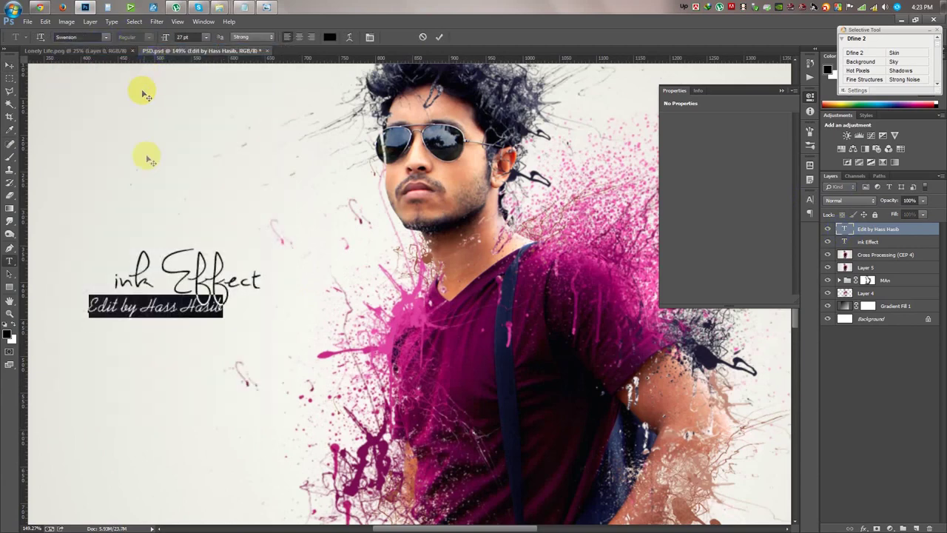
left_click(162, 38)
key("Down")
key("Down")
key("Down")
key("Down")
key("Down")
key("Down")
key("Down")
key("Down")
key("Down")
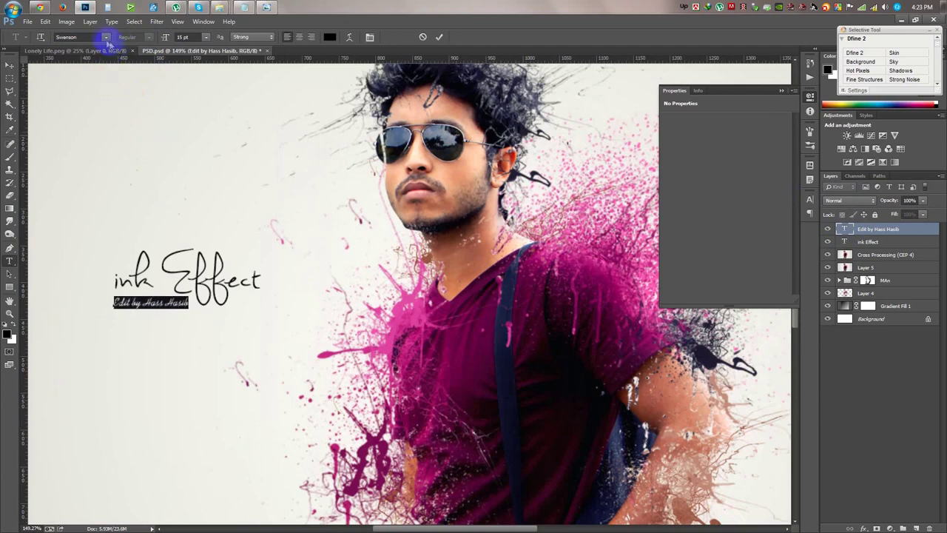
key("Up")
key("Up")
key("Up")
key("Up")
left_click(439, 36)
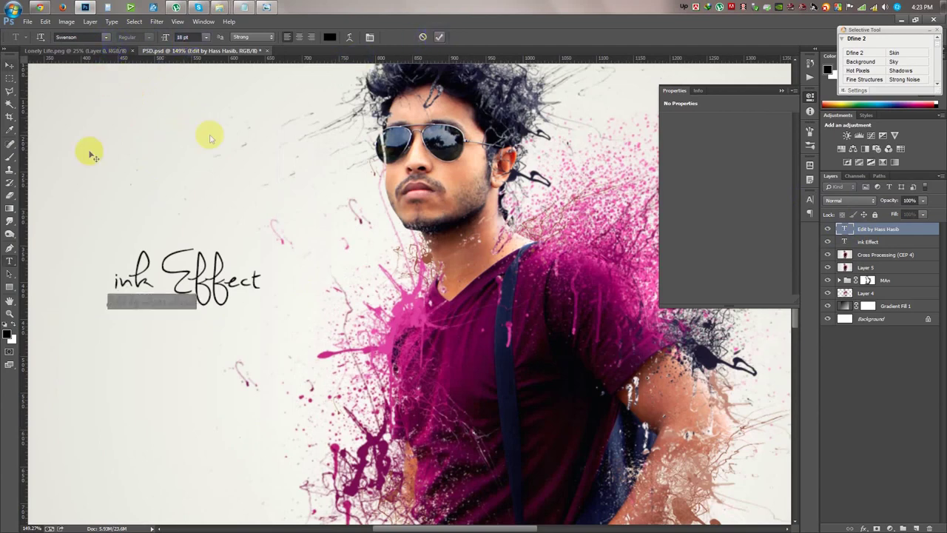
key("v")
scroll(296, 255, "down", 5)
scroll(293, 267, "up", 3)
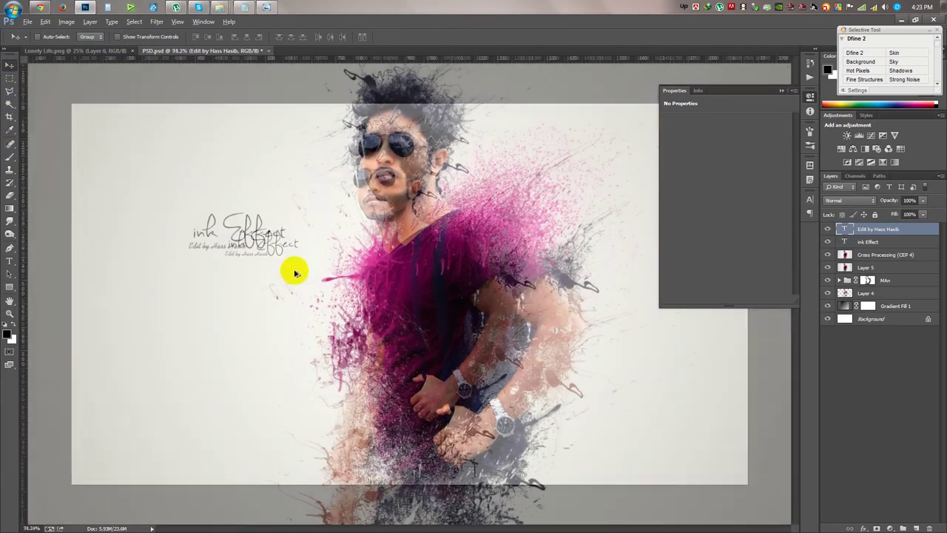
- Reposition the credit line under ink Effect and delete its 'Edit by' words
mouse_move(271, 264)
left_mouse_down()
mouse_move(283, 280)
mouse_move(274, 268)
mouse_move(236, 264)
left_mouse_up()
scroll(238, 265, "up", 2)
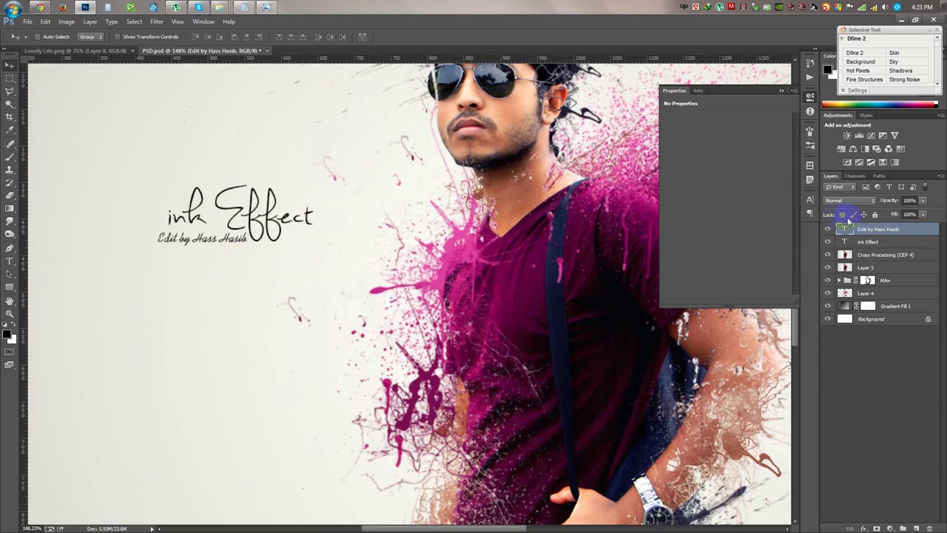
double_click(186, 240)
left_click_drag(189, 242, 94, 244)
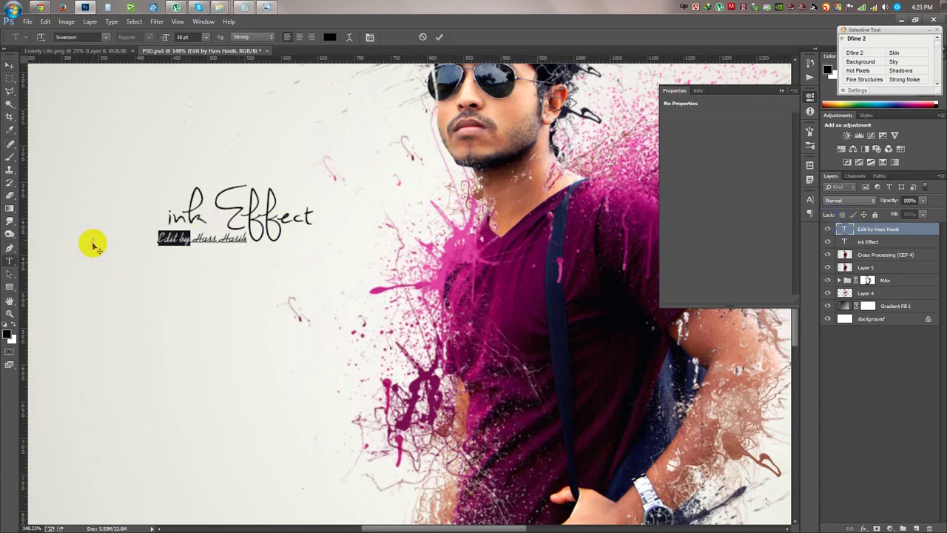
key("BackSpace")
left_click_drag(226, 241, 119, 219)
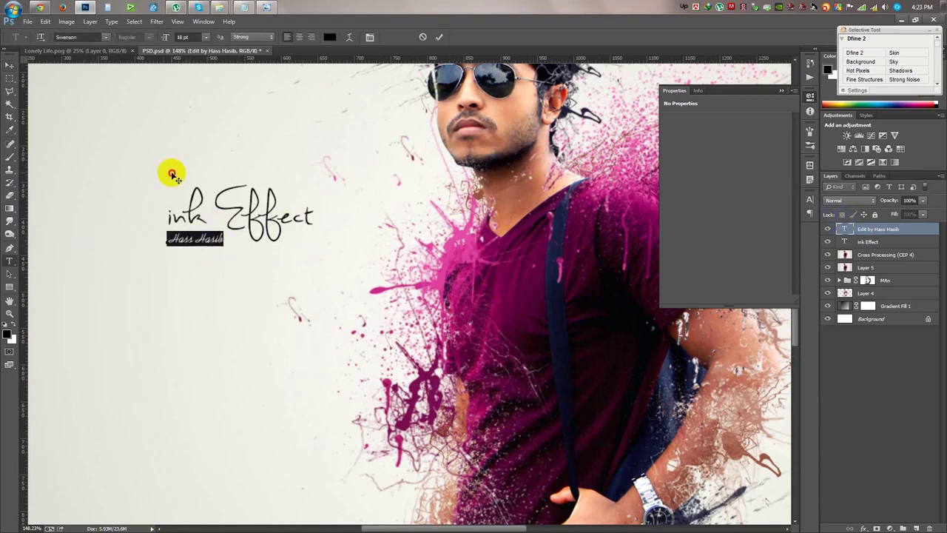
- Set the credit text to the Sylfaen font at 12 pt
left_click(92, 37)
left_click(194, 81)
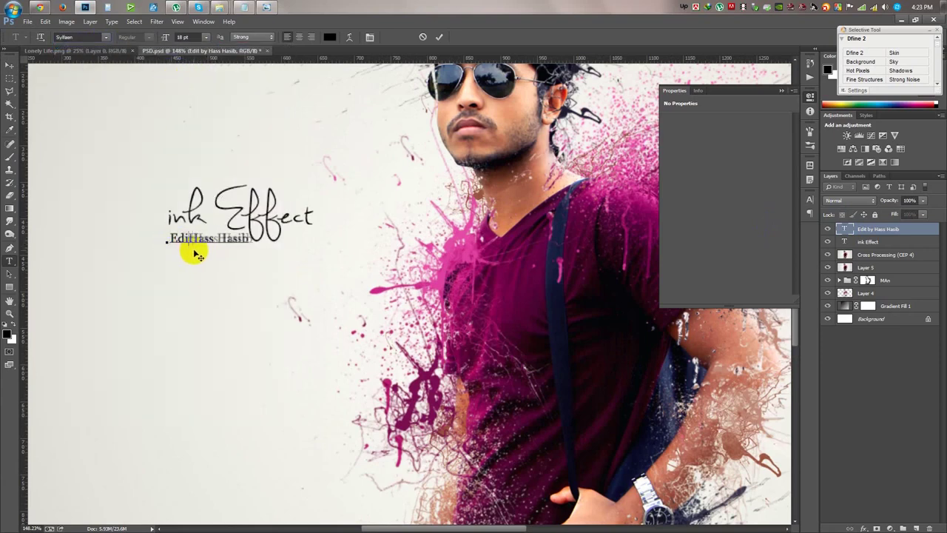
key("ctrl+a")
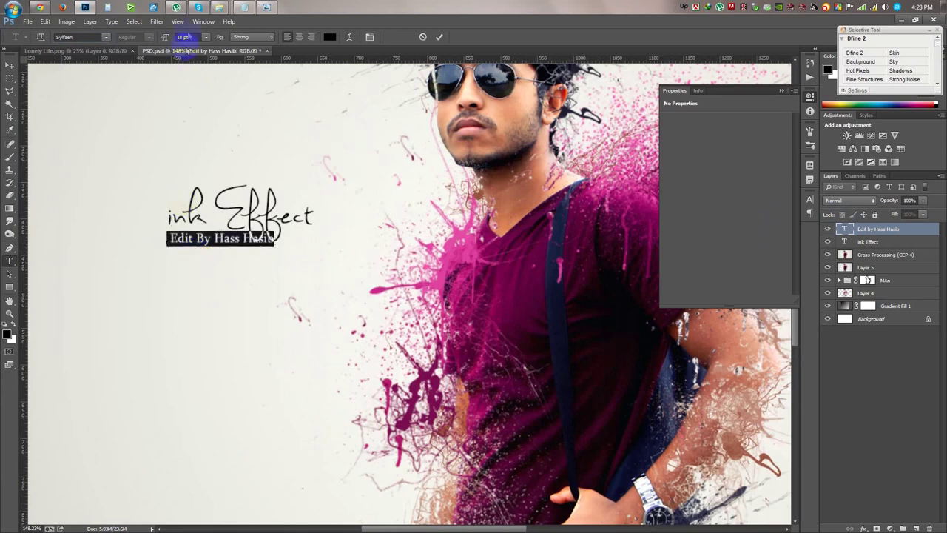
type("12")
key("Return")
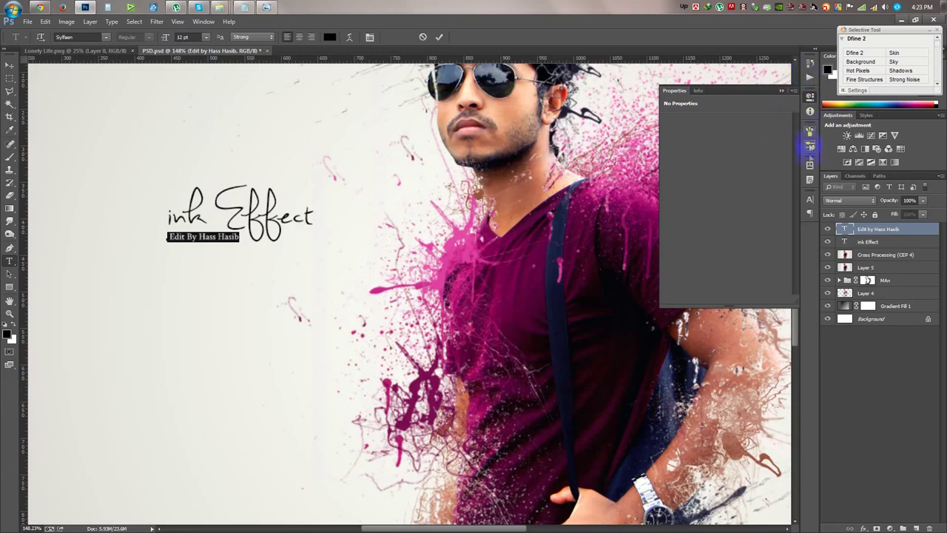
- Give the credit text a tracking of 60, commit it and fit the image on screen
left_click(811, 199)
type("60")
key("Return")
left_click(439, 36)
key("v")
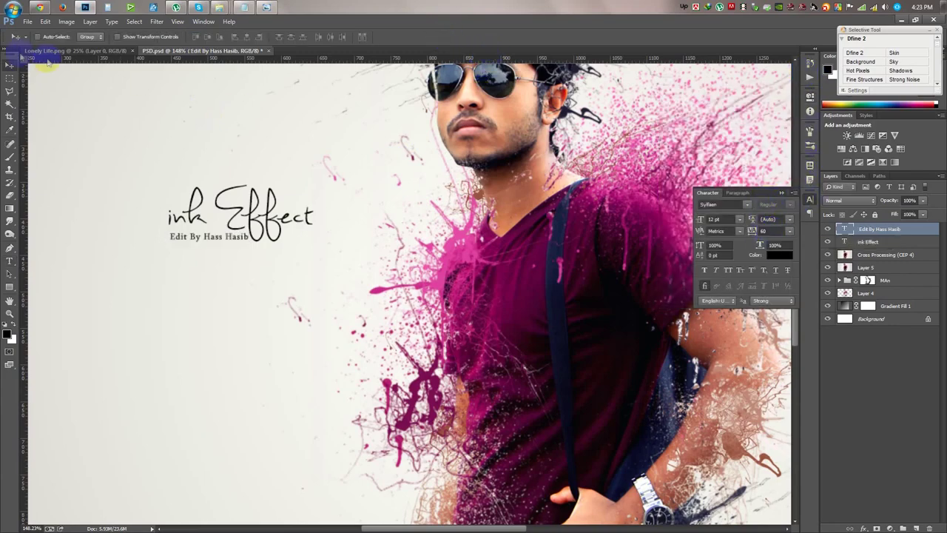
key("ctrl+0")
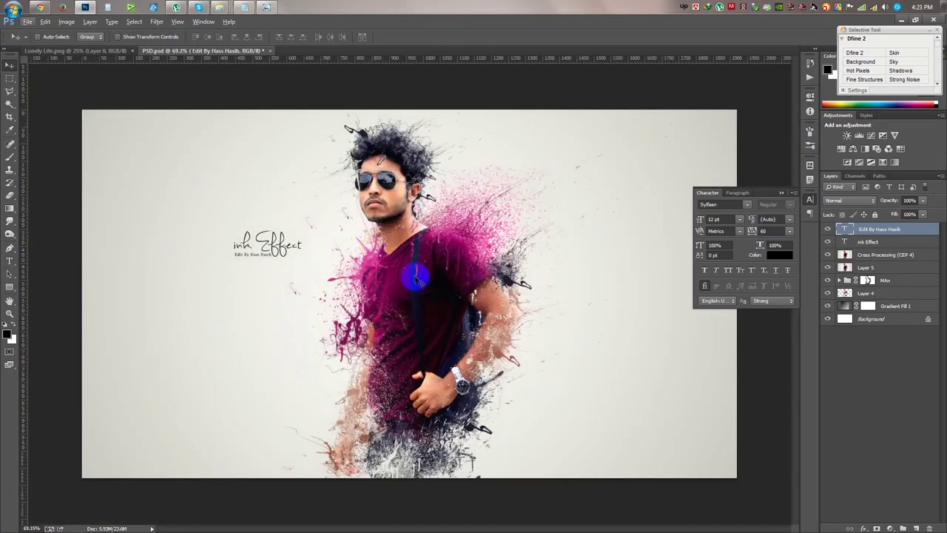
key("alt+f")
key("Escape")
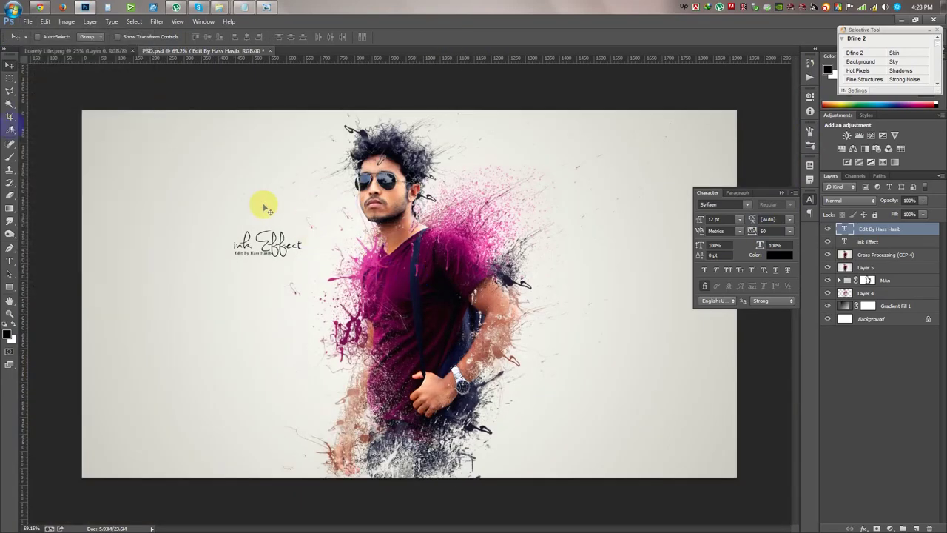